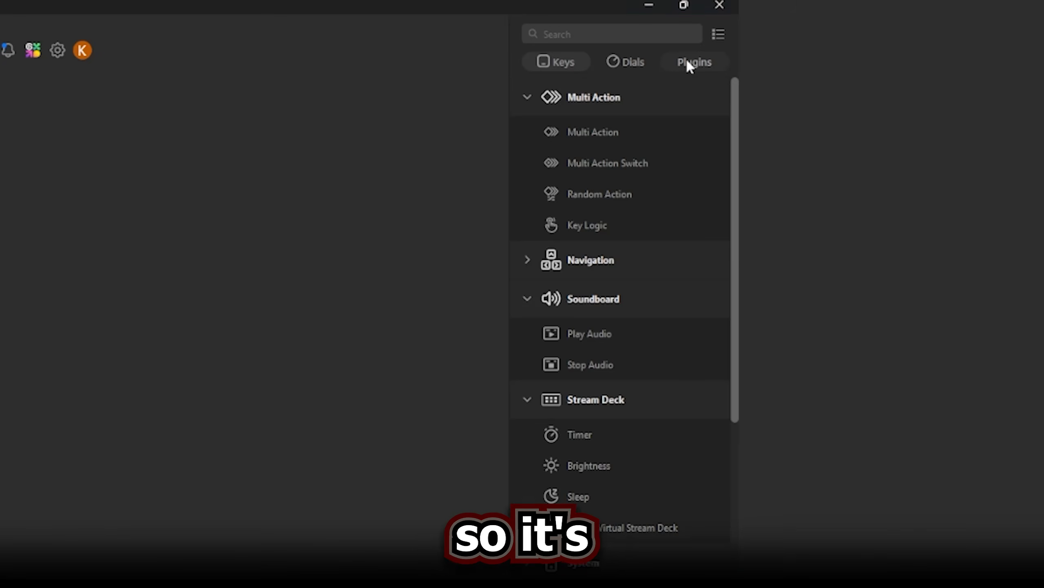
Step: Bring up the Plugins tab to browse the Marketplace
{"action": "left_click", "coordinate": [688, 62]}
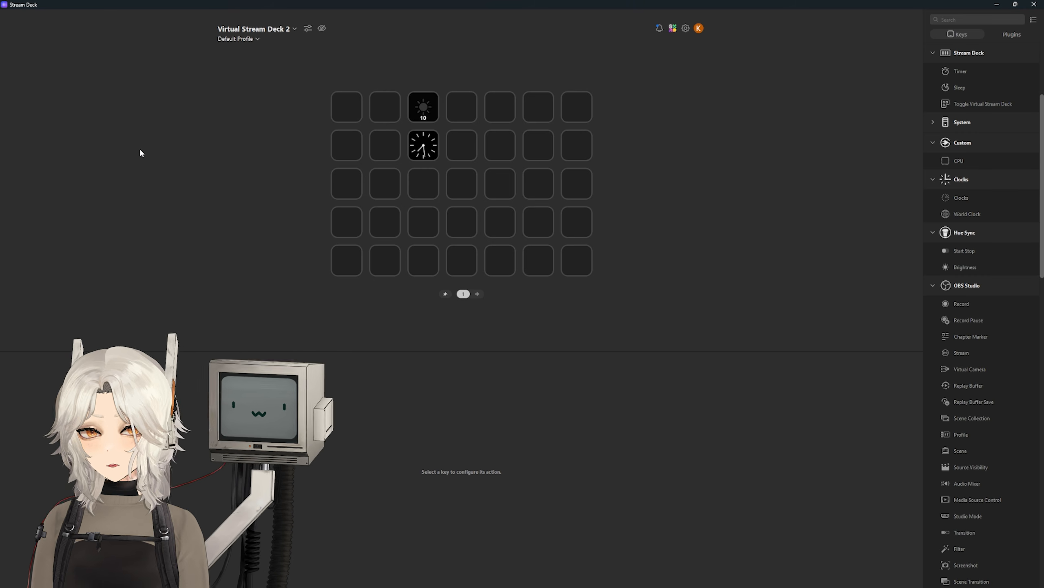
Step: Toggle the virtual deck with F12 and advance the installer to the license agreement page
{"action": "key", "text": "F12"}
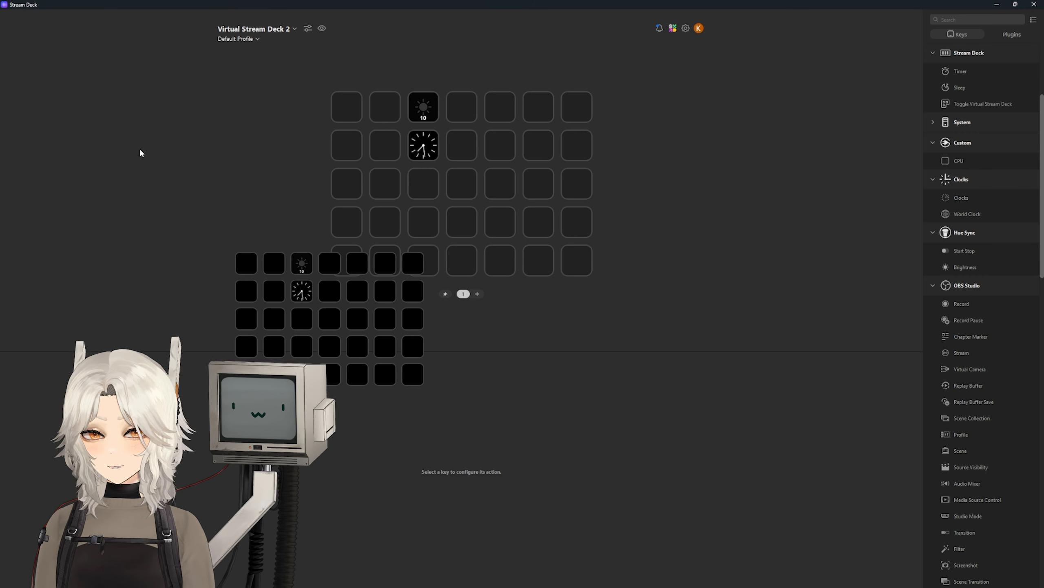
{"action": "key", "text": "F12"}
{"action": "key", "text": "F12"}
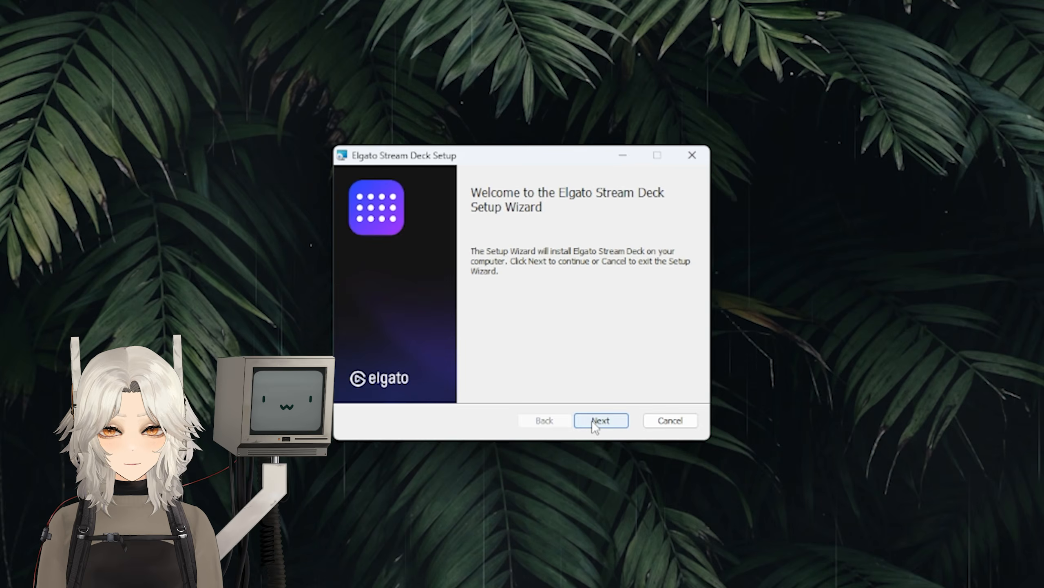
{"action": "left_click", "coordinate": [595, 422]}
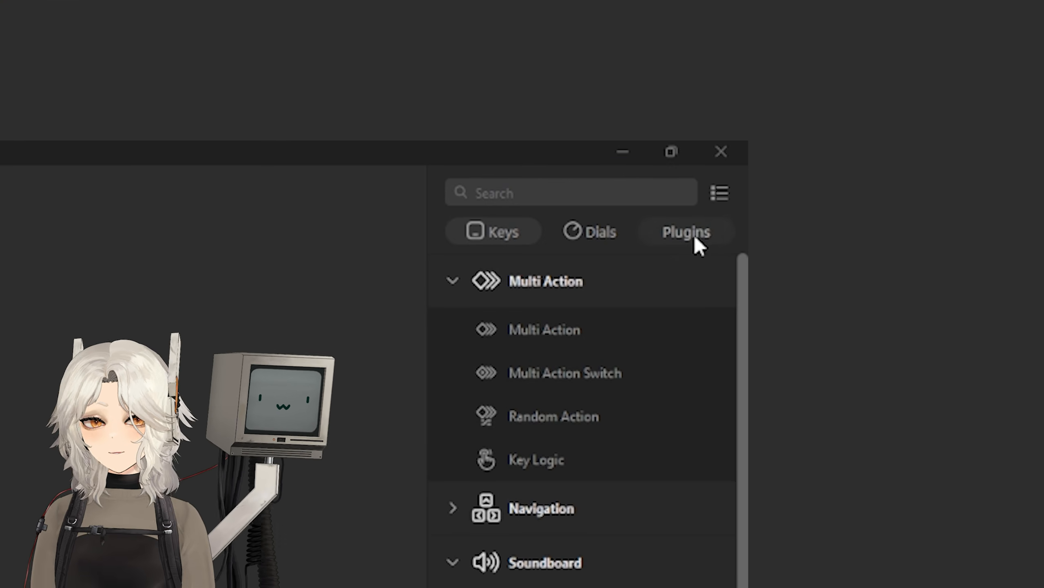
Step: Load the Marketplace plugin list in the right sidebar's Plugins tab
{"action": "left_click", "coordinate": [674, 233]}
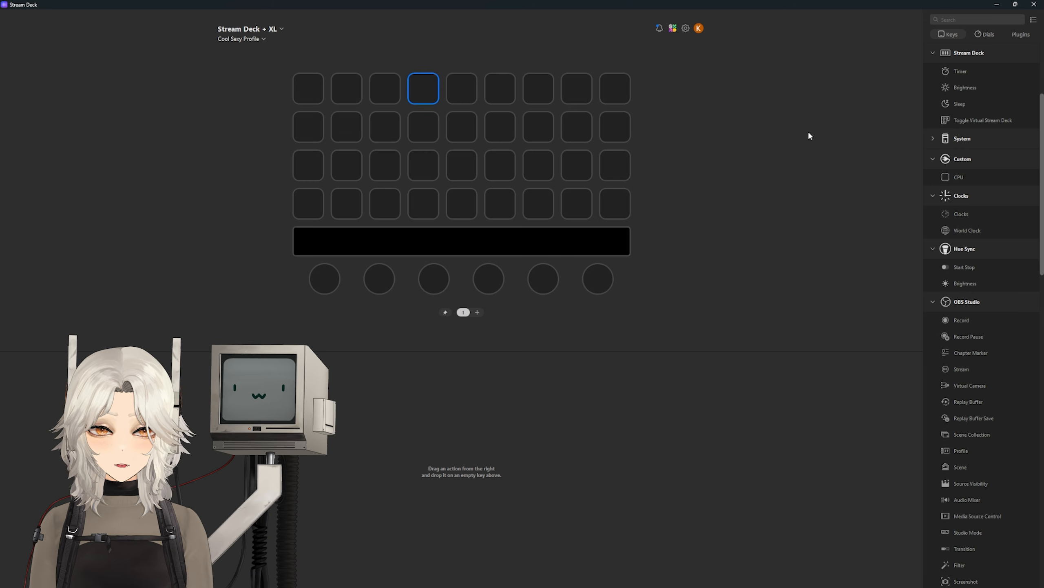
Step: Go to the full Elgato Marketplace store to find the Wave Link plugin
{"action": "left_click", "coordinate": [673, 28]}
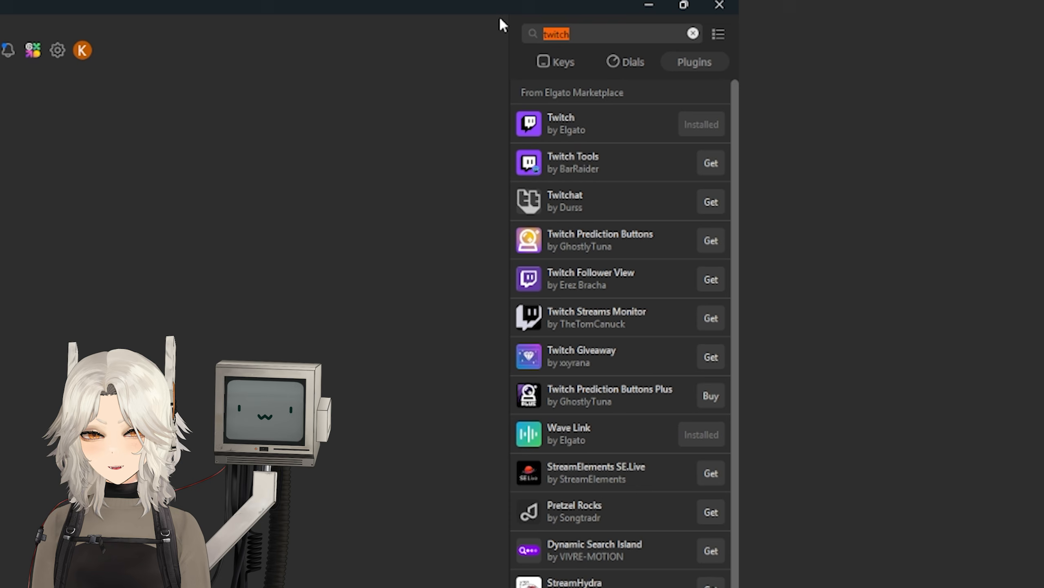
Step: Search plugins for 'mix it up', then replace the search with 'streamerbot'
{"action": "type", "text": "mix it up"}
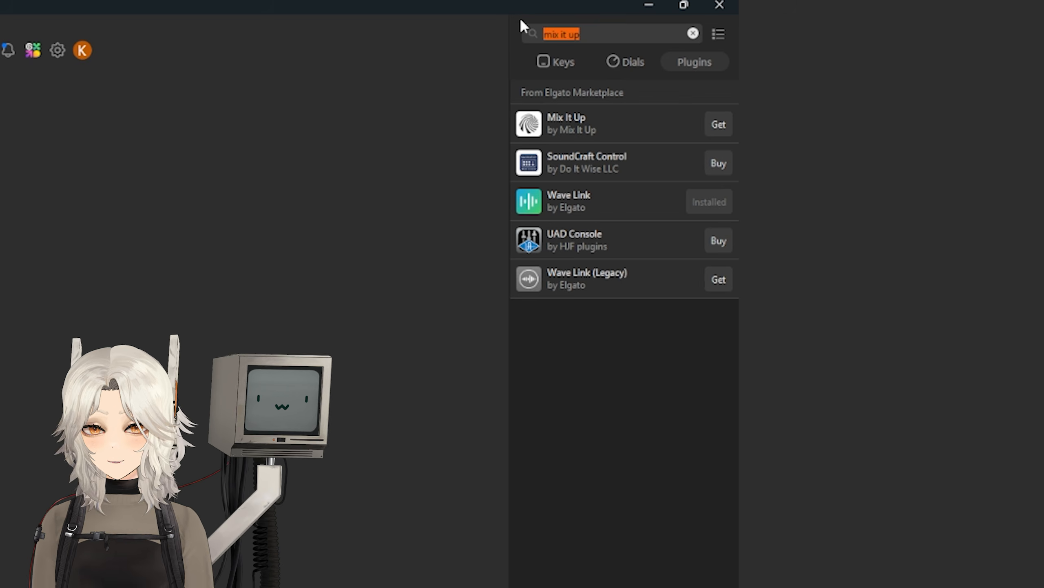
{"action": "key", "text": "BackSpace"}
{"action": "type", "text": "strea"}
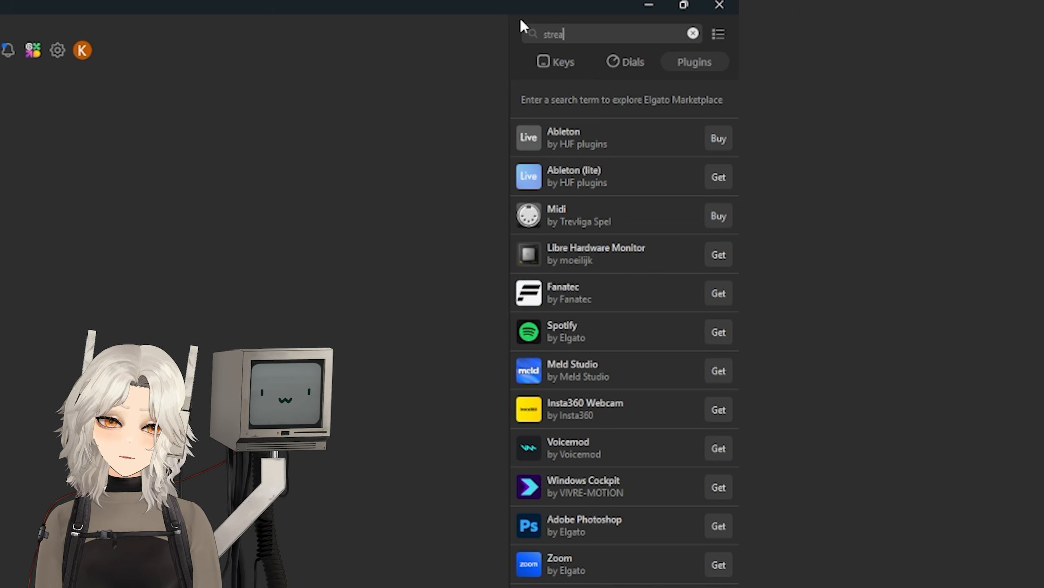
{"action": "type", "text": "merbot"}
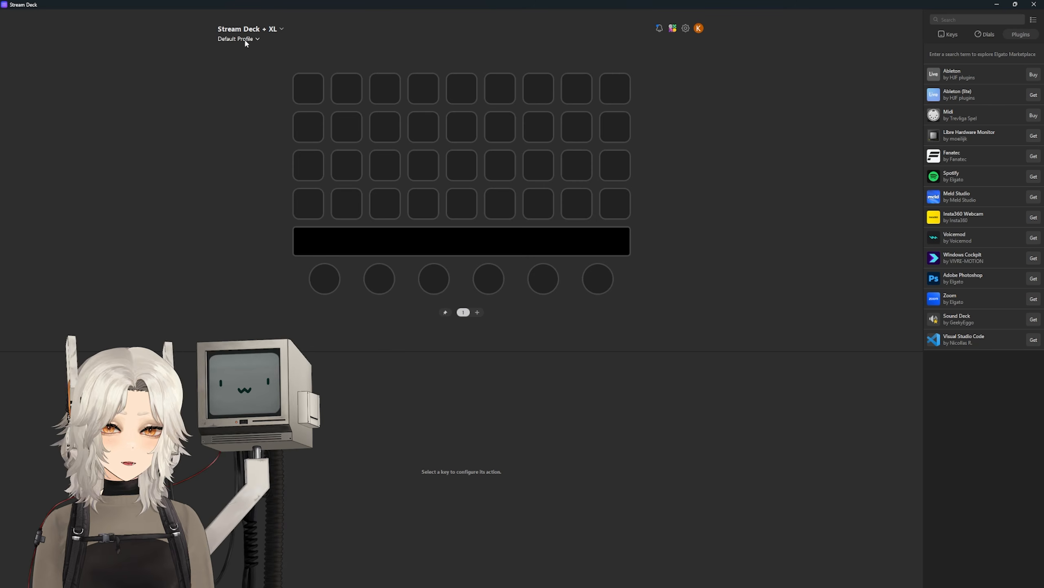
Step: Rename the Default Profile to 'Cool Sexy Profile' in Edit Profiles
{"action": "left_click", "coordinate": [250, 40]}
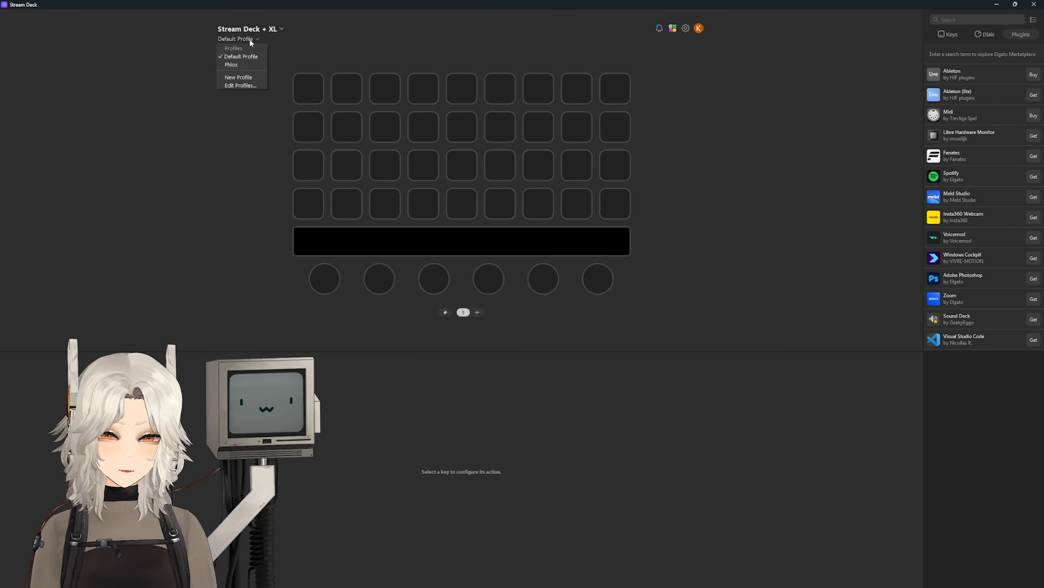
{"action": "left_click", "coordinate": [240, 85]}
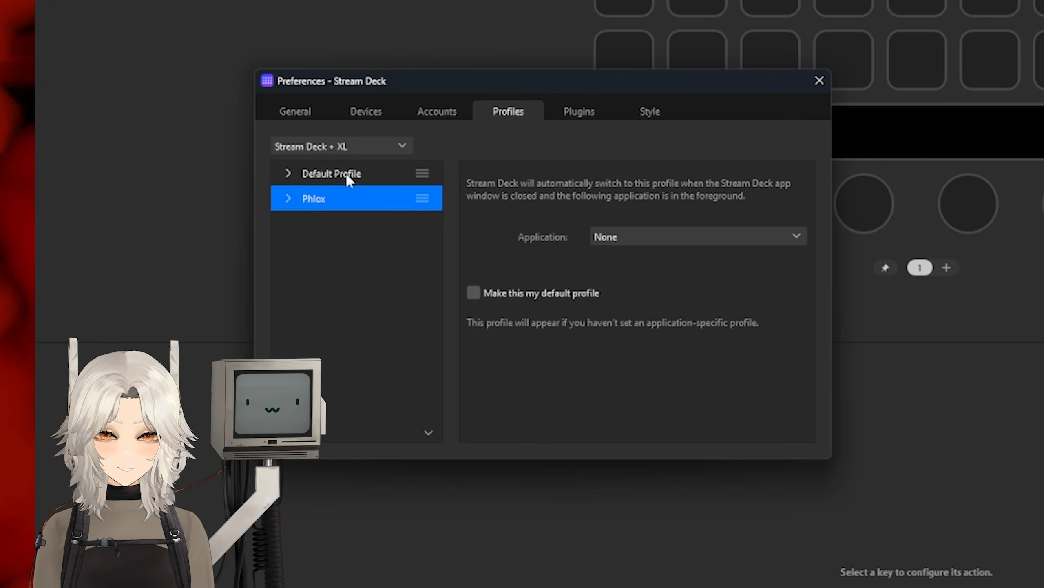
{"action": "left_click", "coordinate": [346, 173]}
{"action": "right_click", "coordinate": [346, 172]}
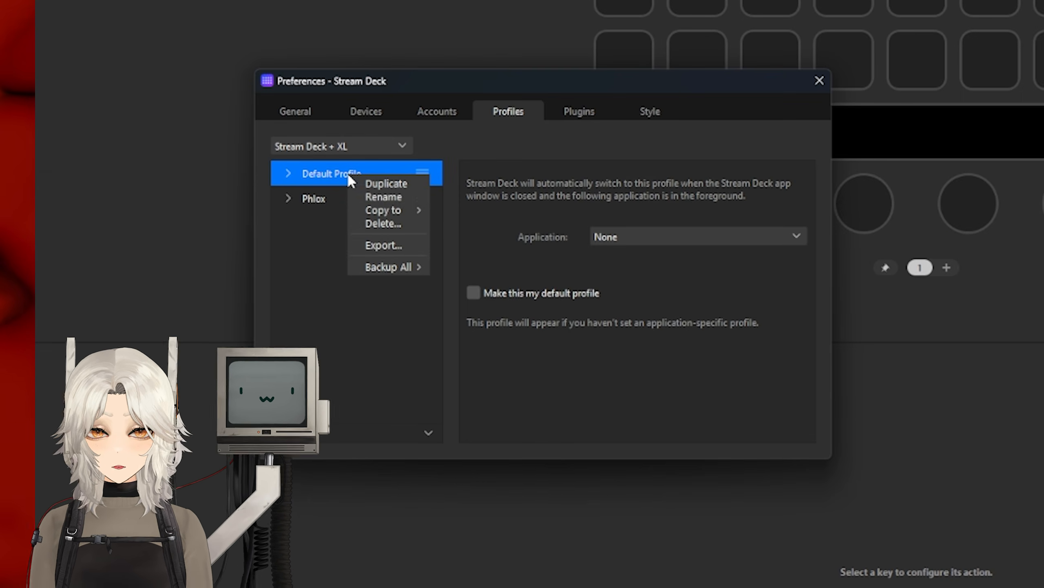
{"action": "left_click", "coordinate": [383, 197]}
{"action": "type", "text": "Coo"}
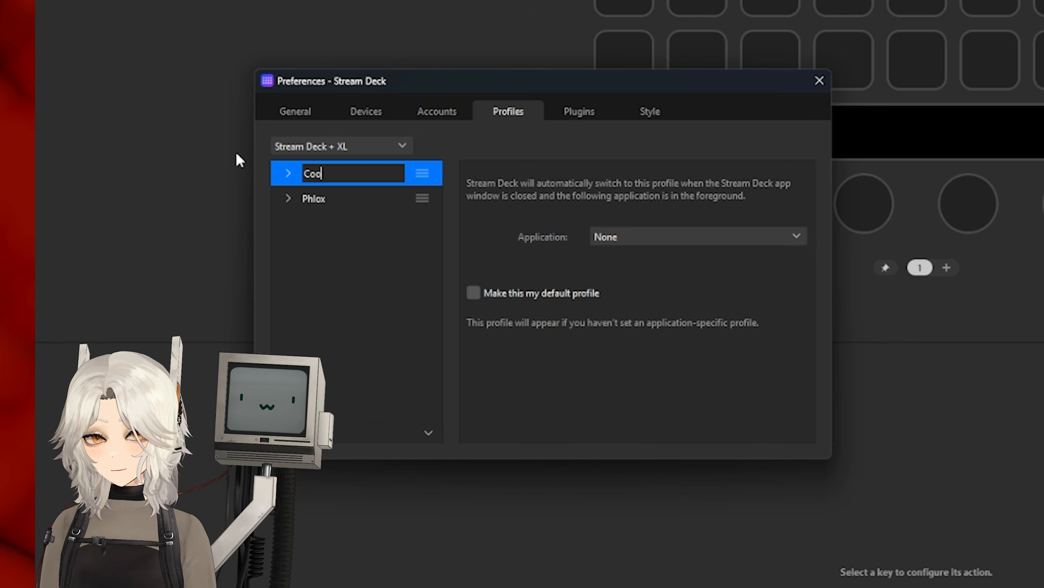
{"action": "type", "text": "l Sexy Profi"}
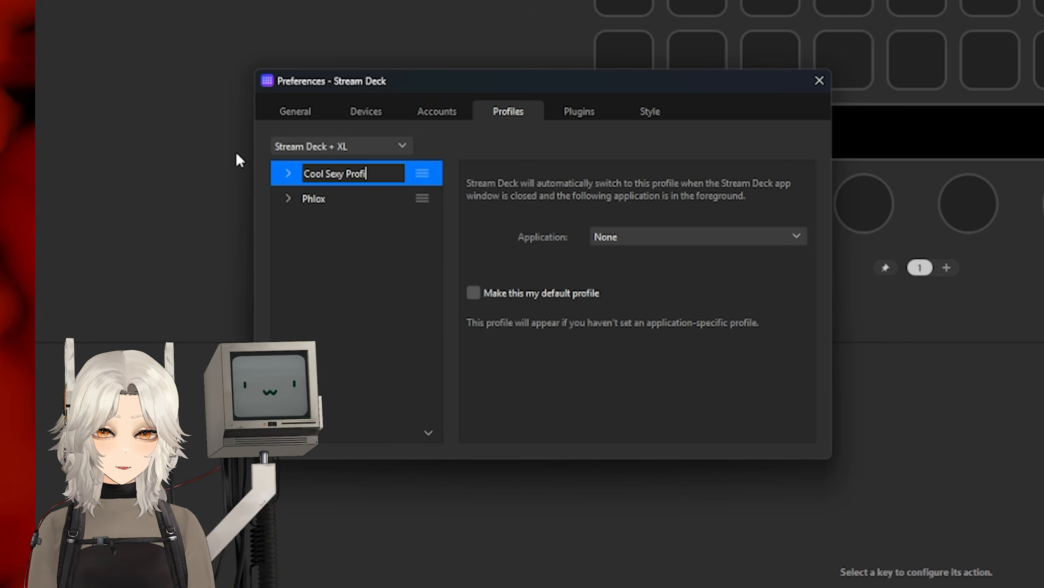
{"action": "type", "text": "le"}
{"action": "key", "text": "Return"}
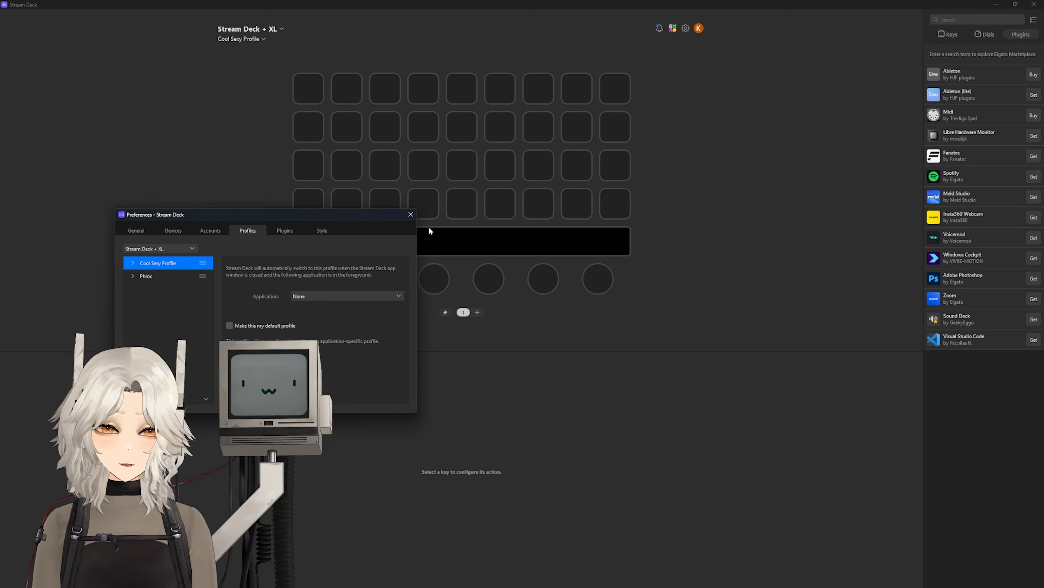
Step: Place a CPU monitor action from the built-in actions onto a top-row key
{"action": "left_click", "coordinate": [411, 214]}
{"action": "left_click", "coordinate": [948, 35]}
{"action": "left_click_drag", "start_coordinate": [959, 177], "coordinate": [419, 92]}
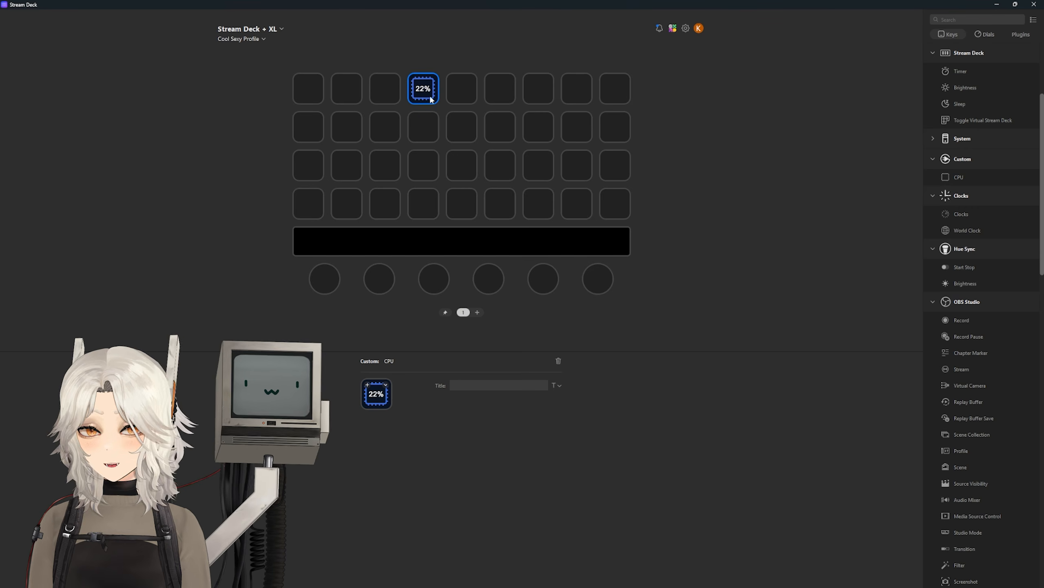
Step: Give the CPU key the speaker icon from the Stream Deck Icon Library
{"action": "left_click", "coordinate": [386, 385]}
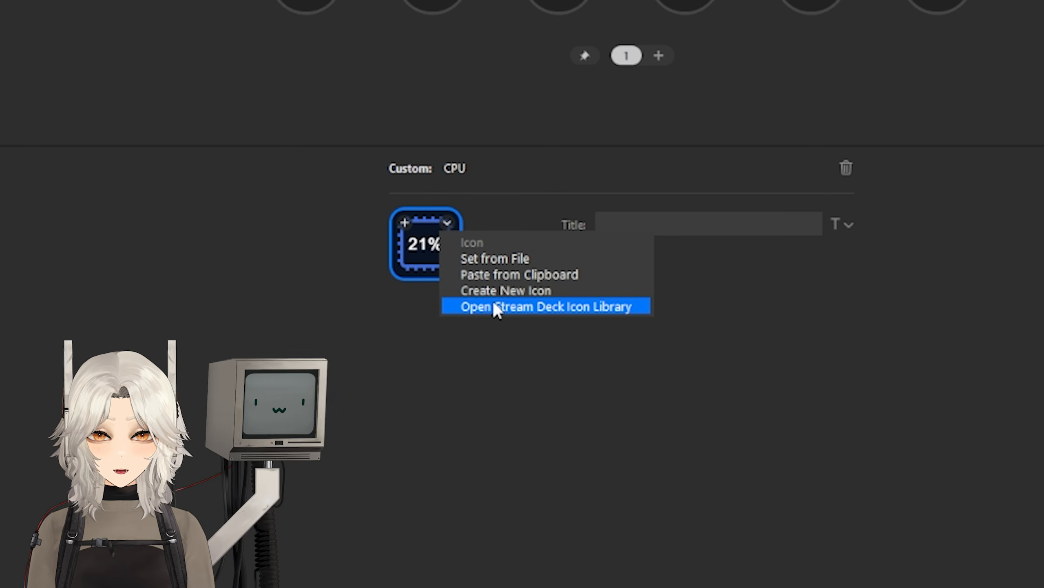
{"action": "left_click", "coordinate": [478, 308]}
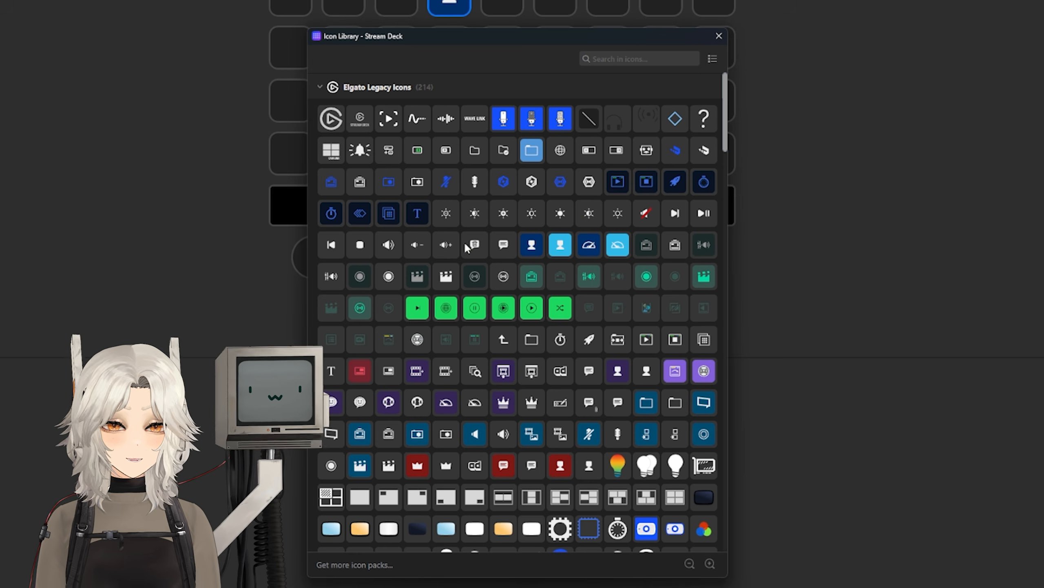
{"action": "left_click", "coordinate": [389, 244]}
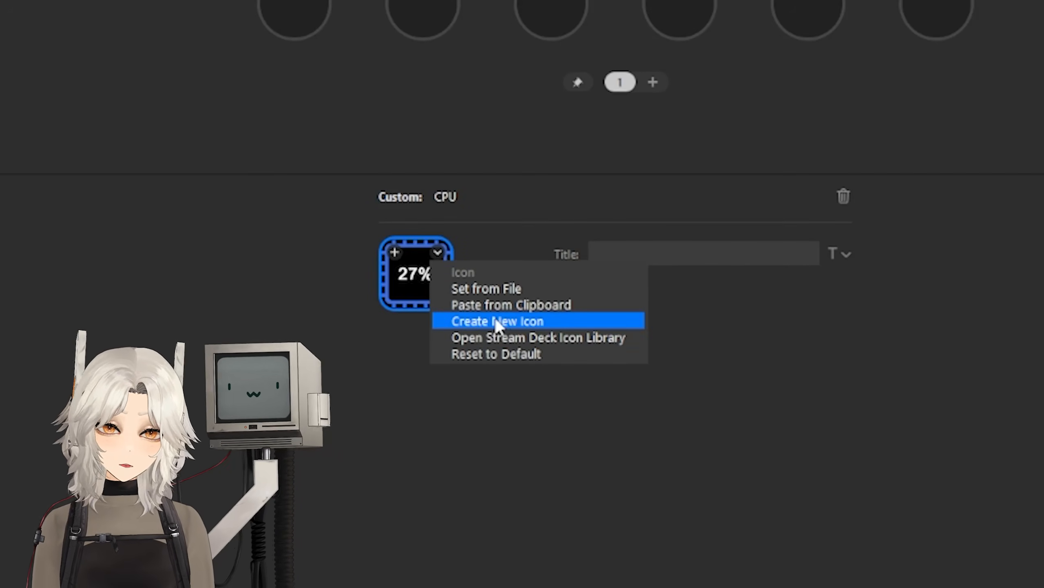
{"action": "left_click", "coordinate": [498, 321]}
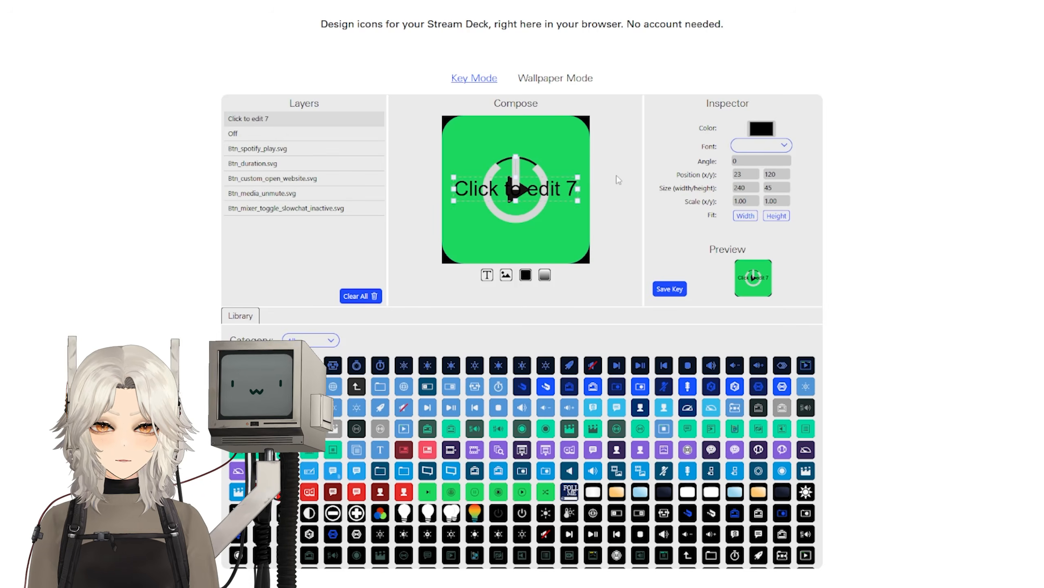
Step: Change the key text to 'im typing hehe' and choose a new text colour
{"action": "type", "text": "im typing hehe"}
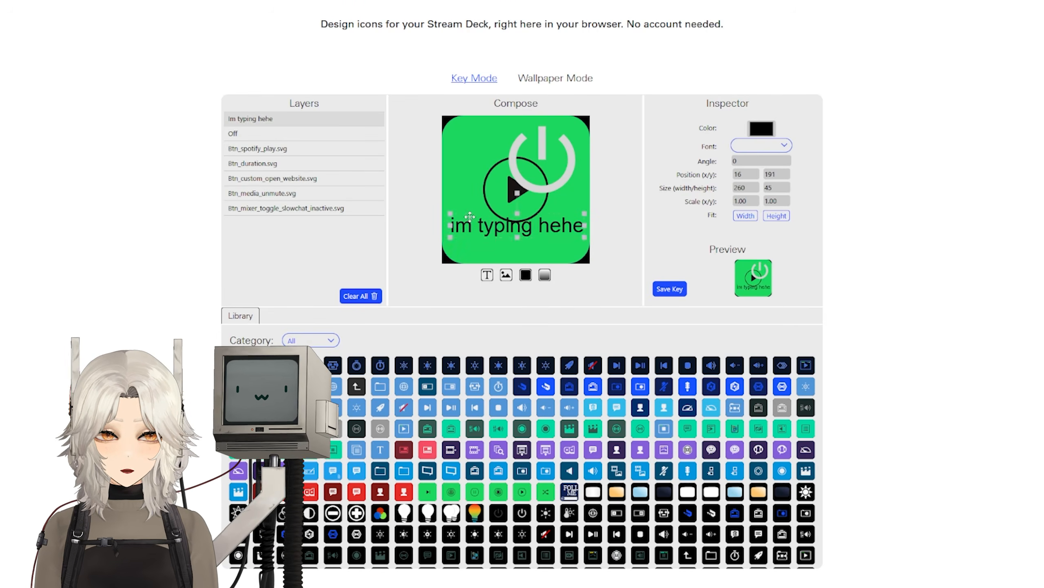
{"action": "left_click", "coordinate": [760, 130]}
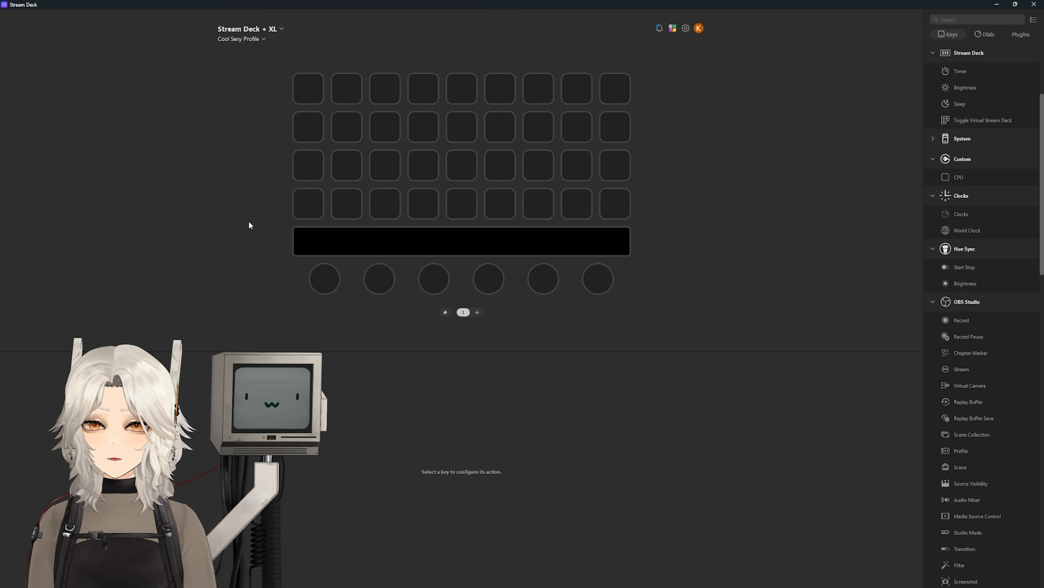
Step: Add a new virtual Stream Deck and enlarge it by three rows and three columns
{"action": "left_click", "coordinate": [277, 30]}
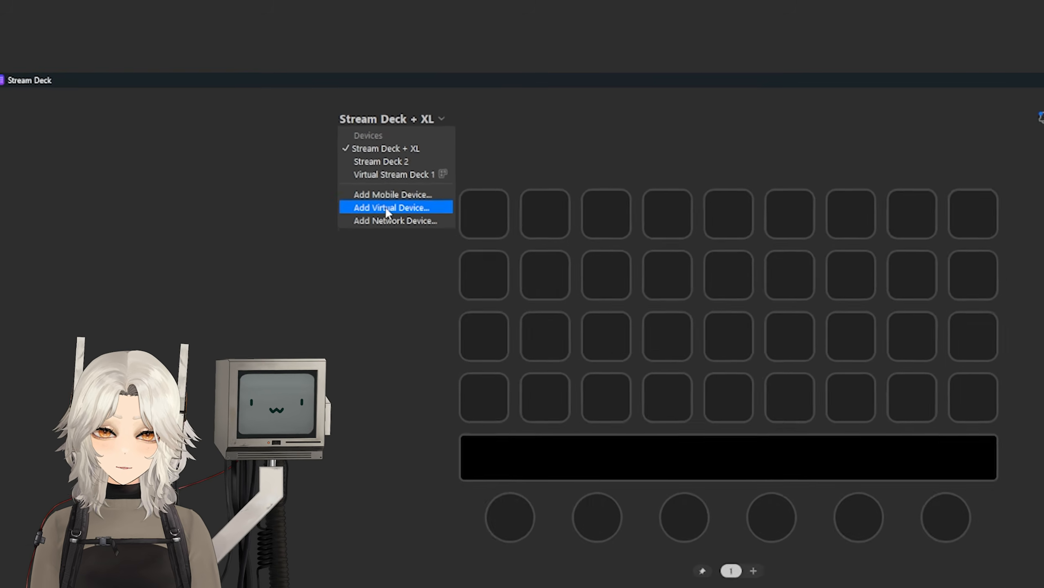
{"action": "left_click", "coordinate": [480, 289]}
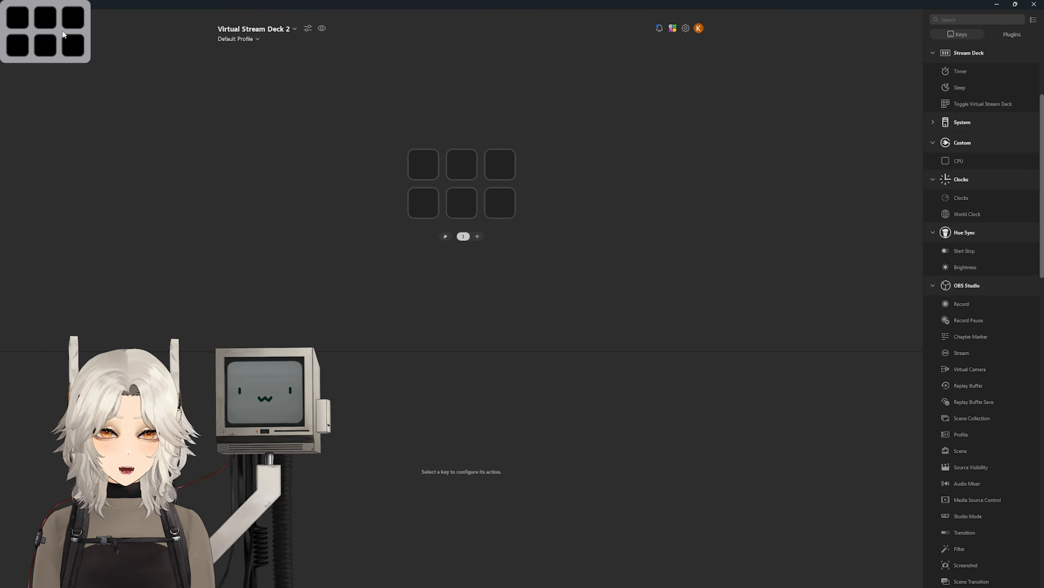
{"action": "left_click", "coordinate": [308, 28]}
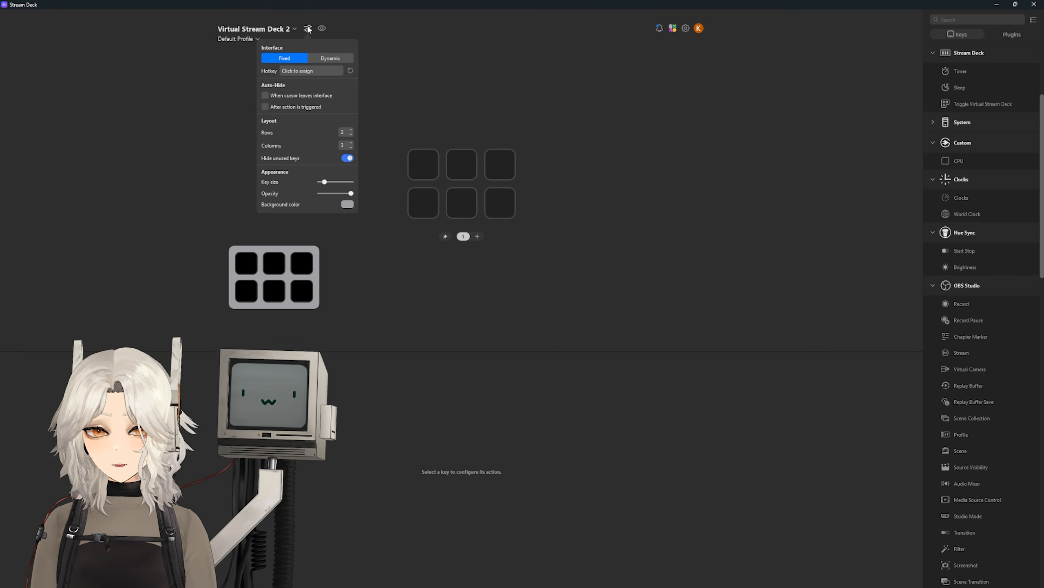
{"action": "left_click", "coordinate": [351, 130]}
{"action": "left_click", "coordinate": [351, 130]}
{"action": "left_click", "coordinate": [351, 130]}
{"action": "left_click", "coordinate": [352, 143]}
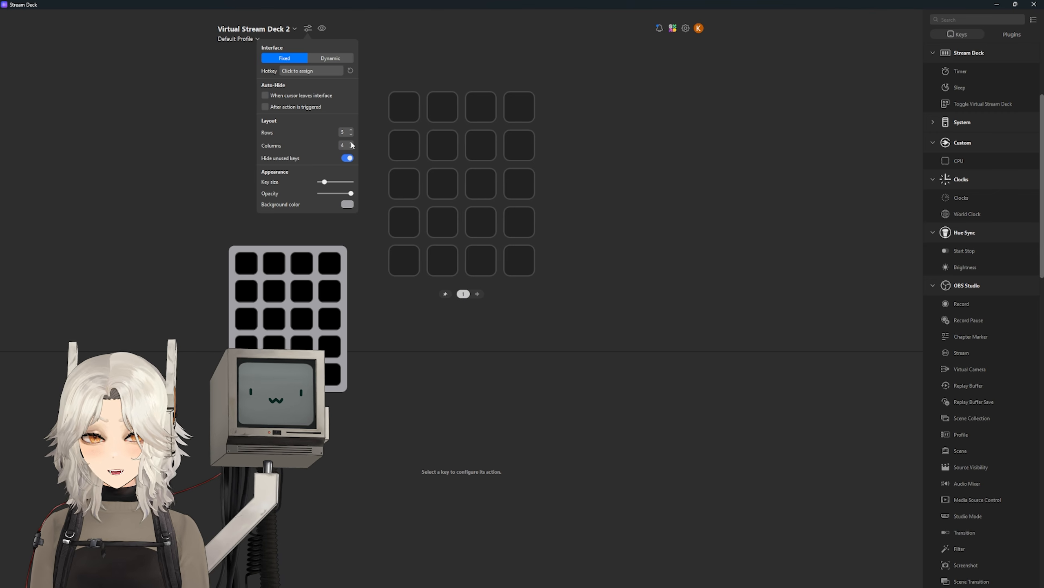
{"action": "left_click", "coordinate": [352, 145]}
{"action": "left_click", "coordinate": [352, 145]}
{"action": "left_click", "coordinate": [352, 145]}
Step: Try a purple background without keeping it, and toggle hiding unused keys, ending with all 35 shown
{"action": "left_click", "coordinate": [347, 203]}
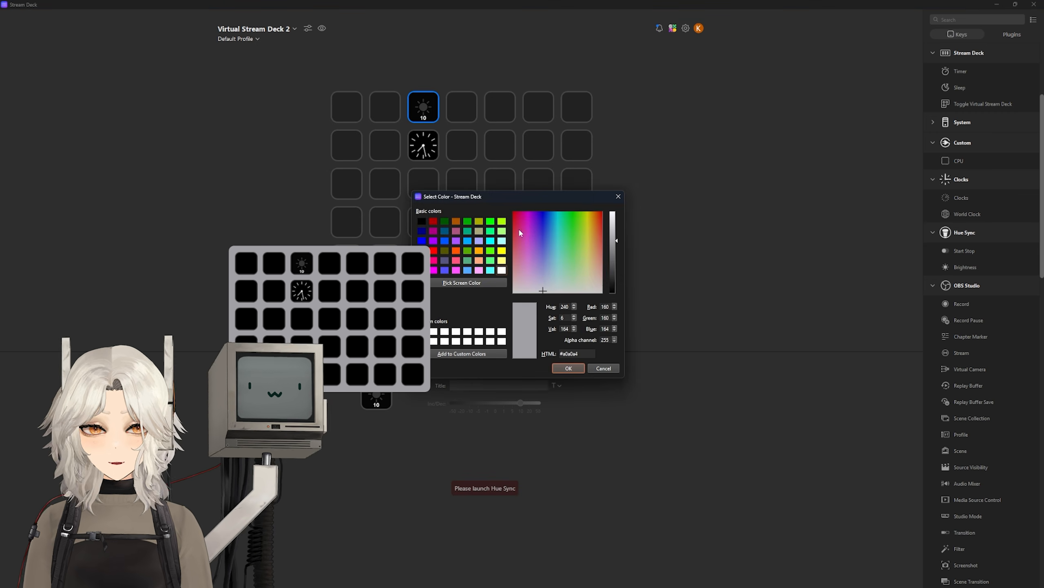
{"action": "mouse_move", "coordinate": [520, 231]}
{"action": "left_mouse_down"}
{"action": "mouse_move", "coordinate": [572, 252]}
{"action": "mouse_move", "coordinate": [542, 217]}
{"action": "mouse_move", "coordinate": [531, 235]}
{"action": "left_mouse_up"}
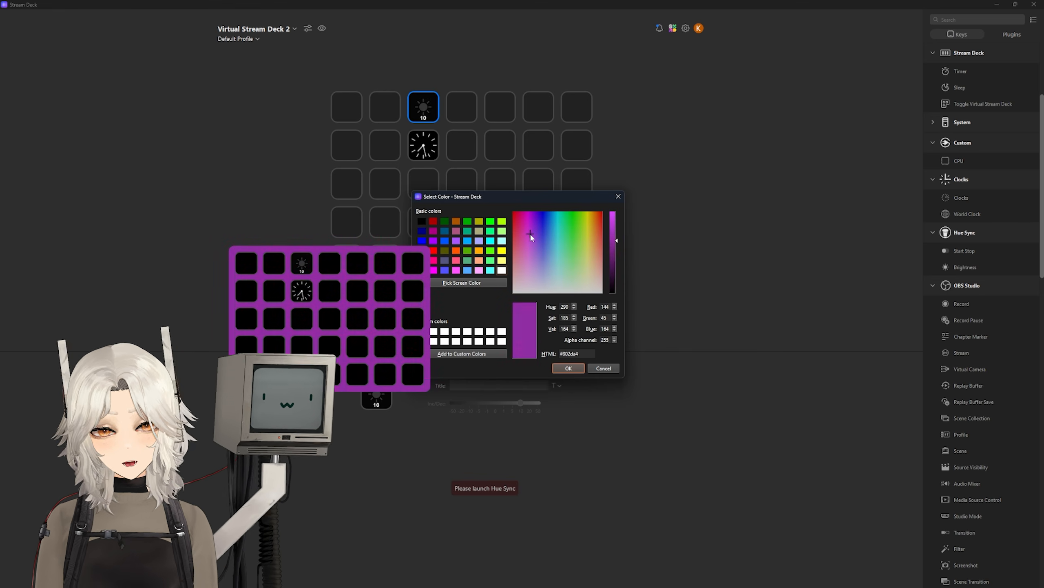
{"action": "key", "text": "Escape"}
{"action": "left_click", "coordinate": [348, 157]}
{"action": "left_click", "coordinate": [347, 158]}
{"action": "left_click", "coordinate": [348, 157]}
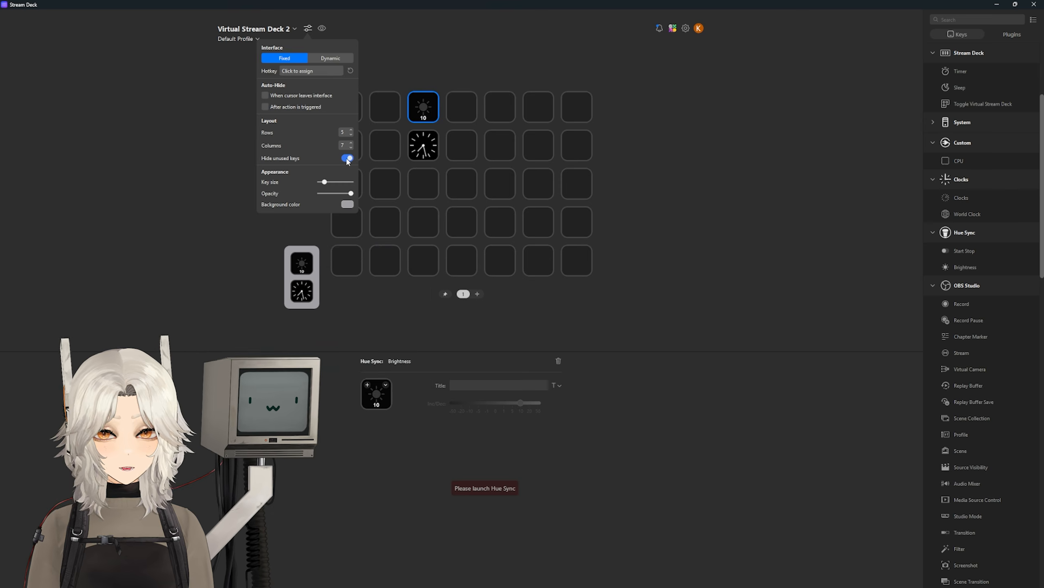
{"action": "left_click", "coordinate": [347, 158]}
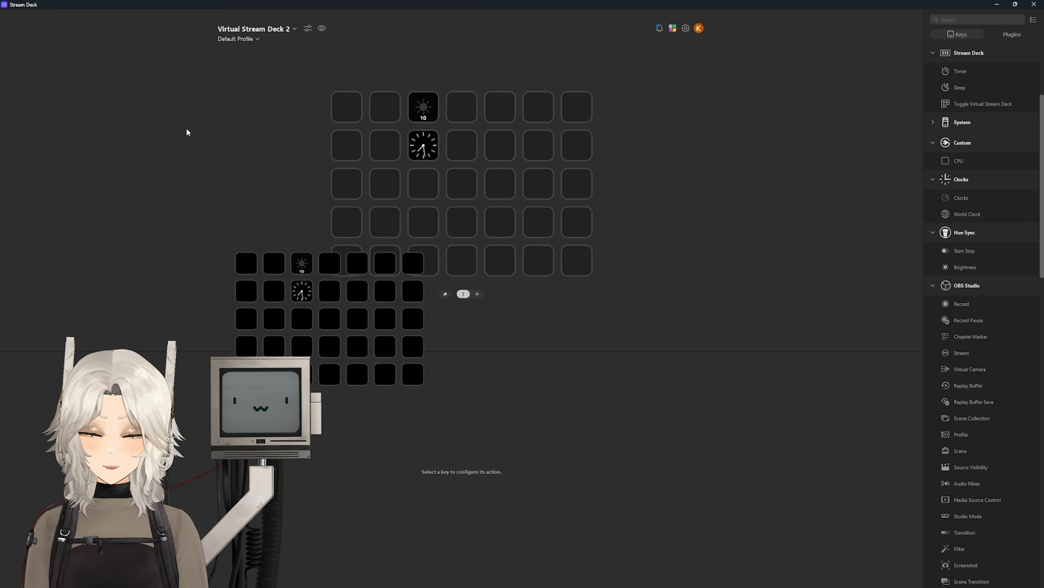
Step: Switch the overlay to dynamic placement, toggling it with F1 to check where it appears
{"action": "key", "text": "F1"}
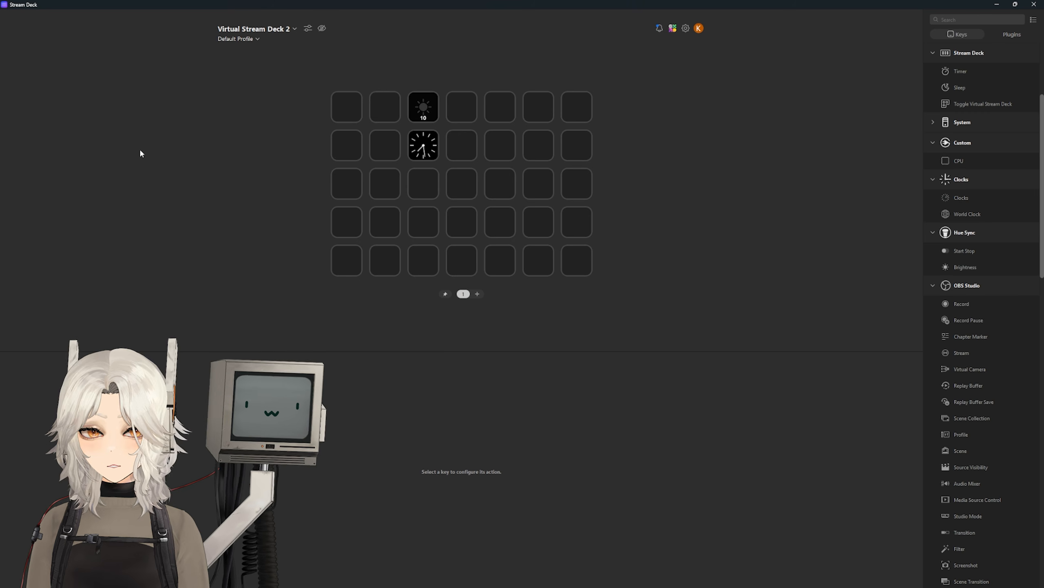
{"action": "key", "text": "F1"}
{"action": "key", "text": "F1"}
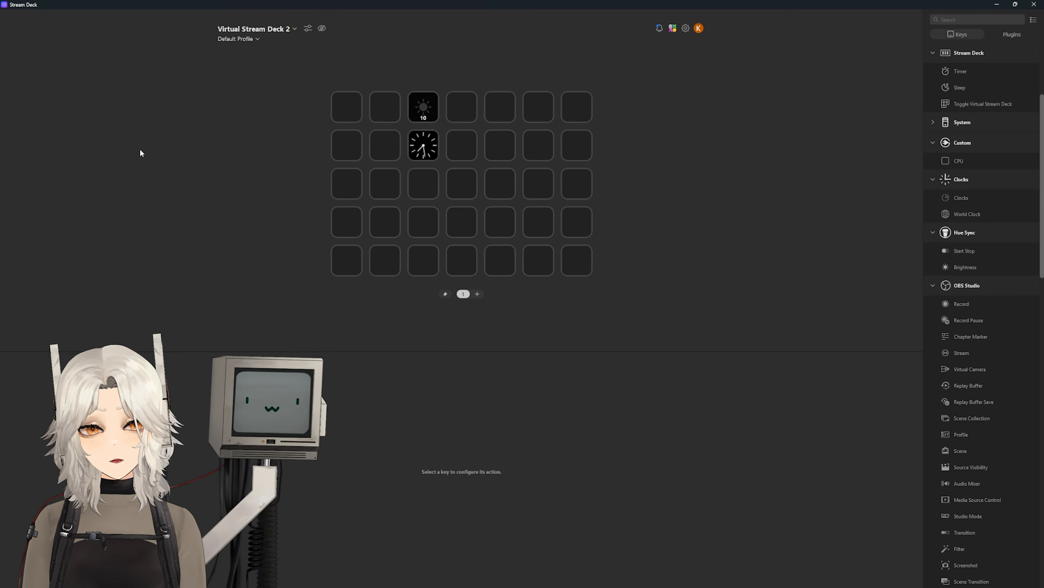
{"action": "key", "text": "F1"}
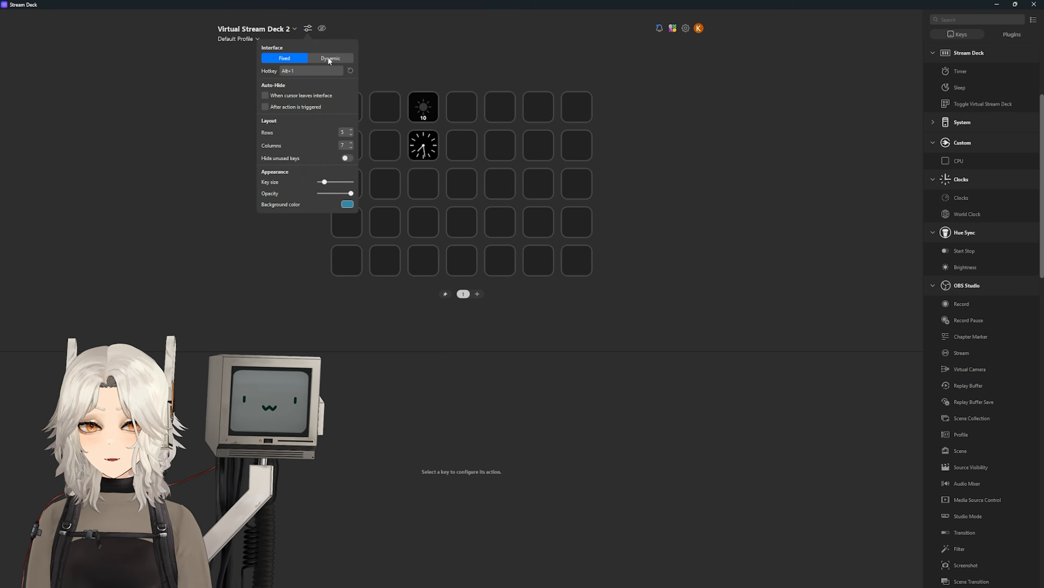
{"action": "left_click", "coordinate": [329, 58]}
{"action": "left_click", "coordinate": [156, 79]}
{"action": "key", "text": "F1"}
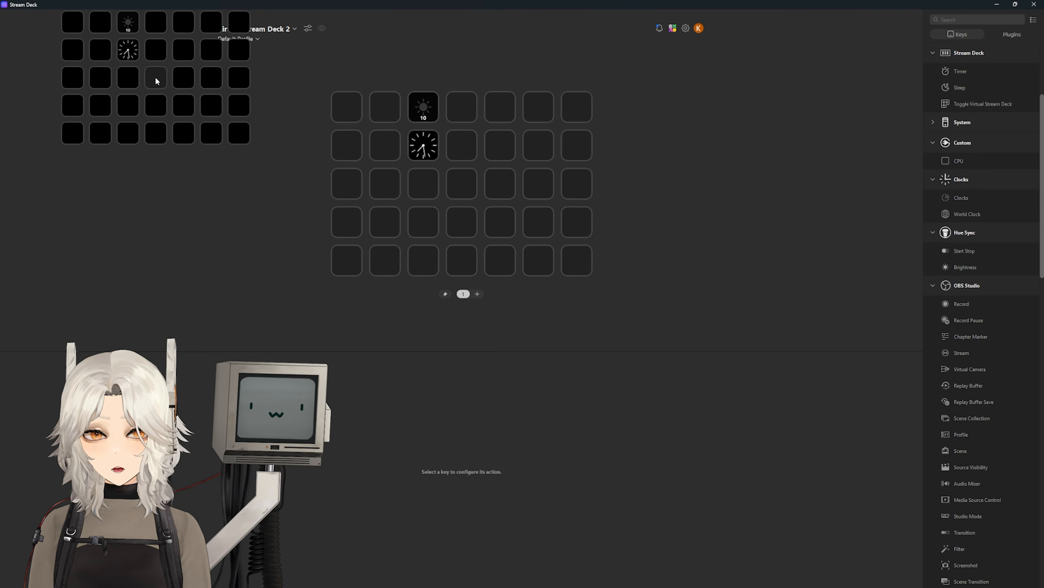
{"action": "key", "text": "F1"}
{"action": "key", "text": "F1"}
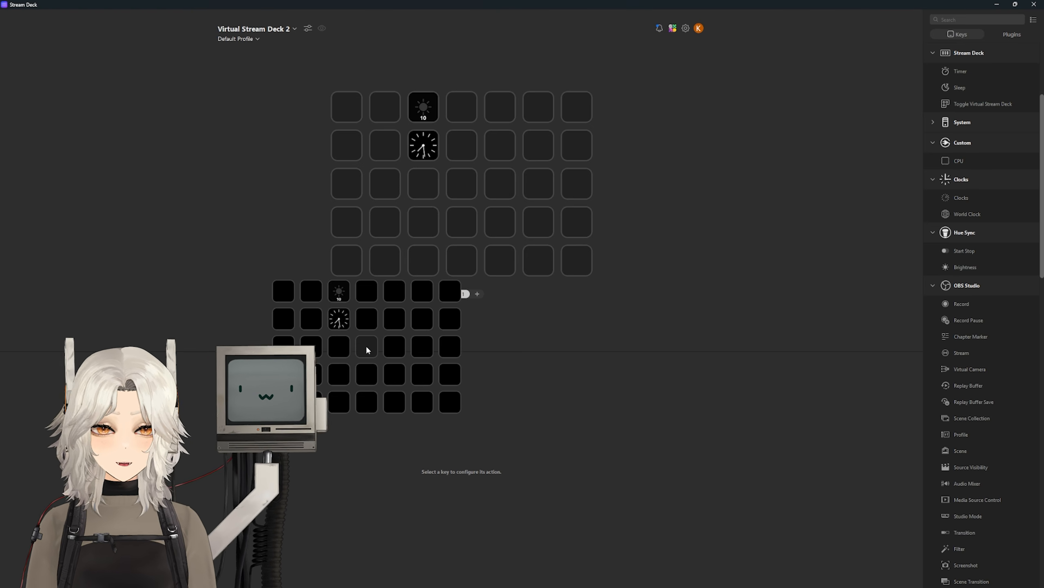
{"action": "left_click", "coordinate": [308, 28]}
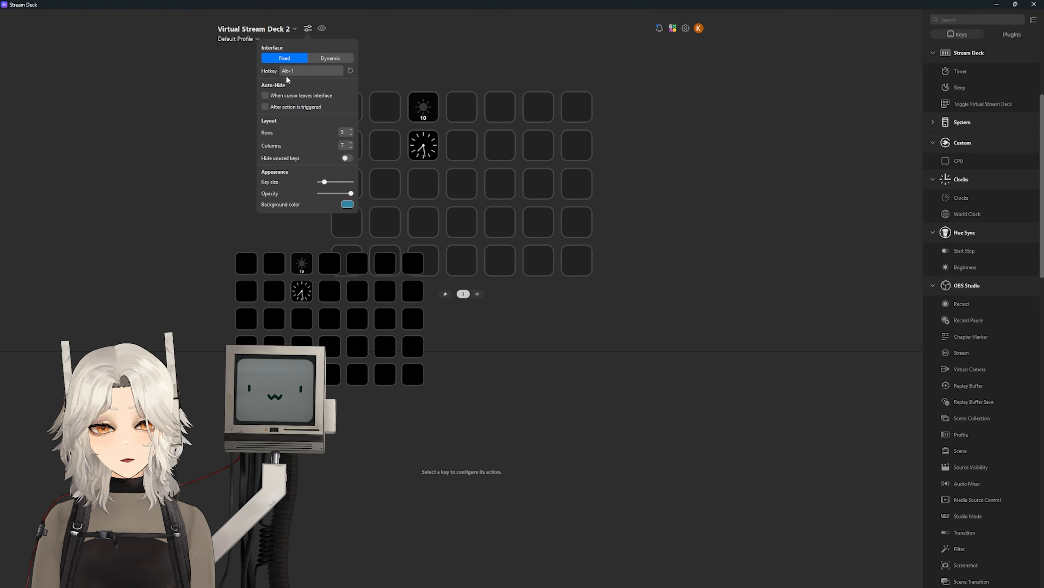
{"action": "left_click", "coordinate": [171, 100]}
{"action": "key", "text": "F1"}
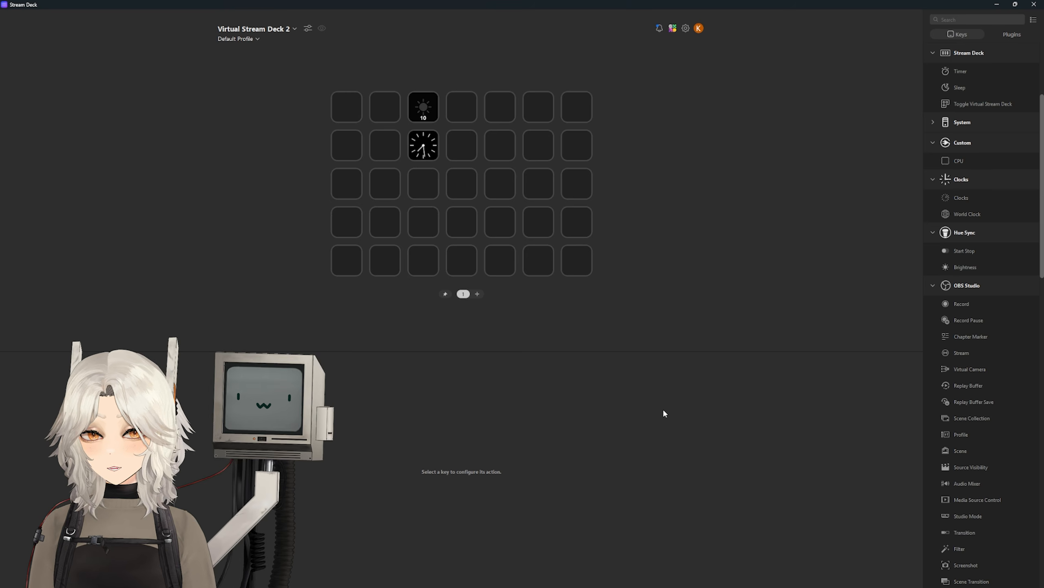
{"action": "key", "text": "F1"}
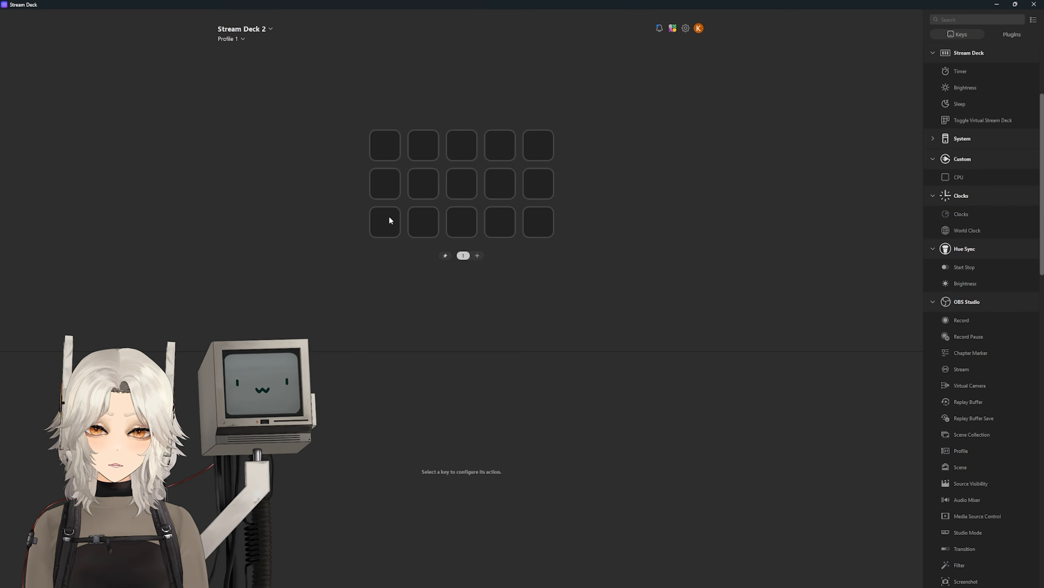
Step: Add Next Page bottom-right and Previous Page bottom-left keys, then test switching between pages
{"action": "left_click", "coordinate": [983, 20]}
{"action": "type", "text": "page"}
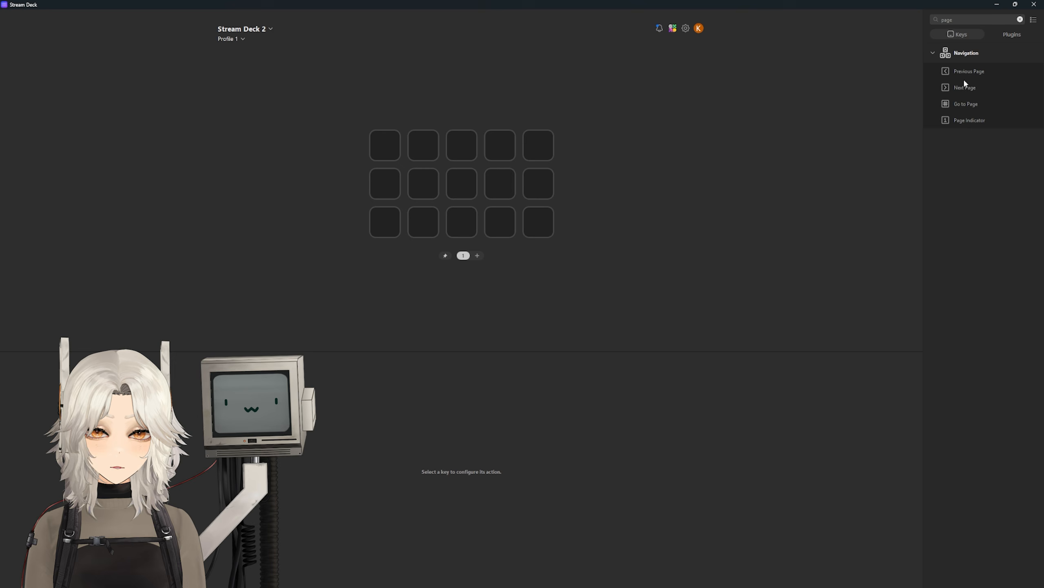
{"action": "left_click_drag", "start_coordinate": [965, 84], "coordinate": [539, 224]}
{"action": "left_click_drag", "start_coordinate": [971, 75], "coordinate": [385, 223]}
{"action": "left_click", "coordinate": [478, 255]}
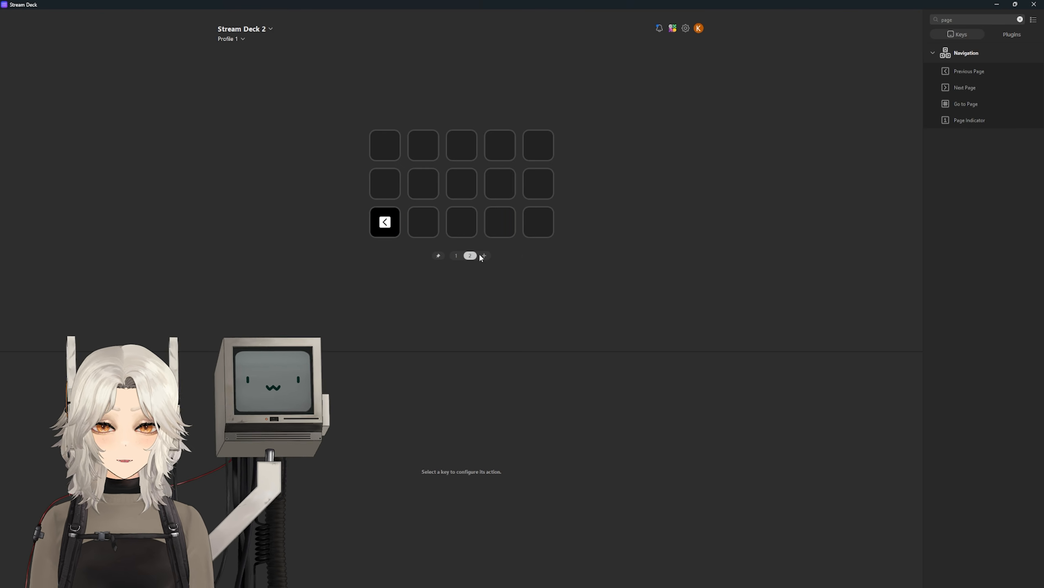
{"action": "left_click", "coordinate": [454, 253]}
{"action": "double_click", "coordinate": [531, 224]}
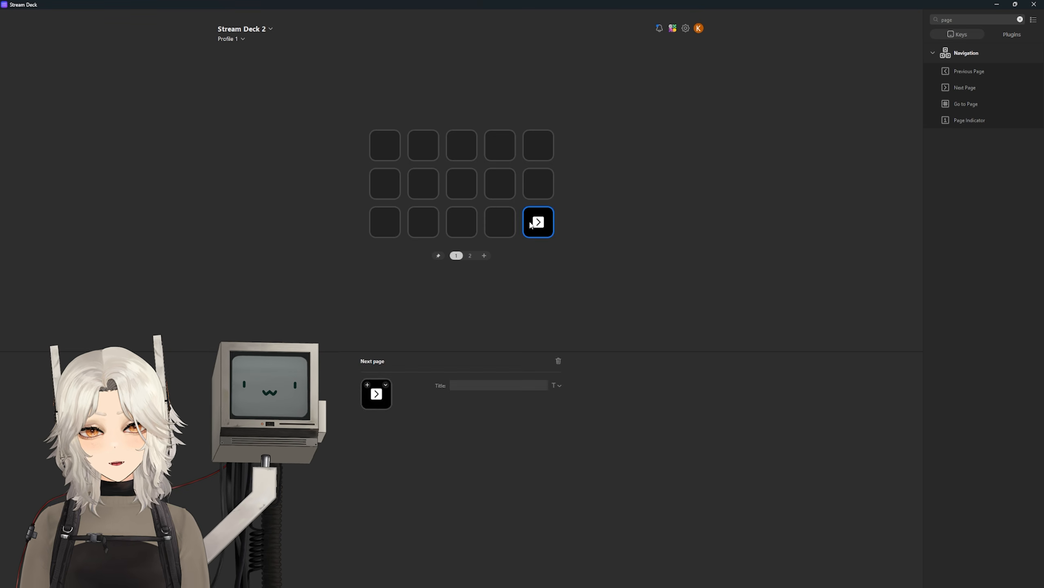
{"action": "double_click", "coordinate": [389, 225]}
{"action": "double_click", "coordinate": [541, 238]}
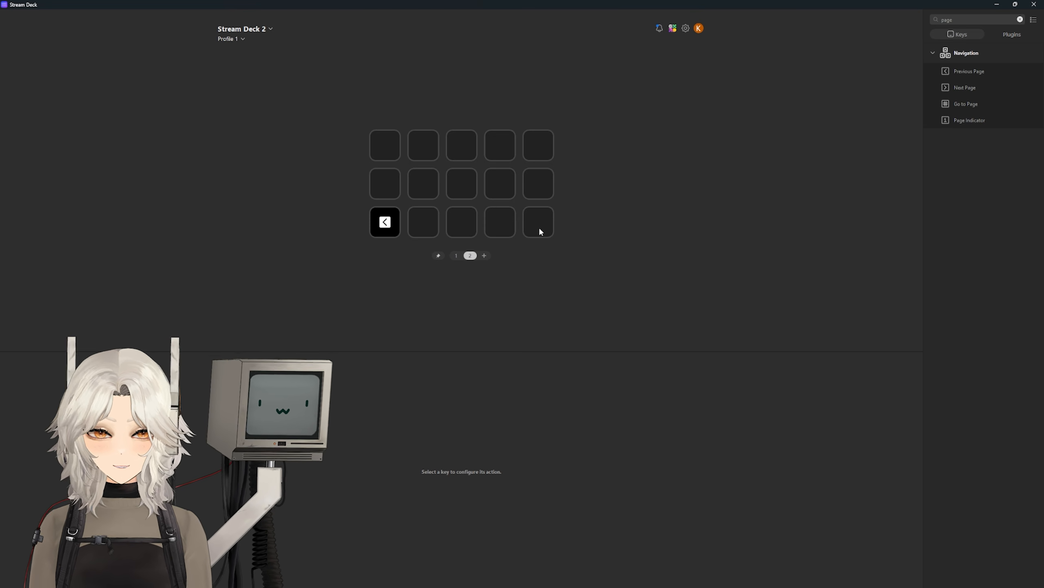
{"action": "double_click", "coordinate": [393, 230]}
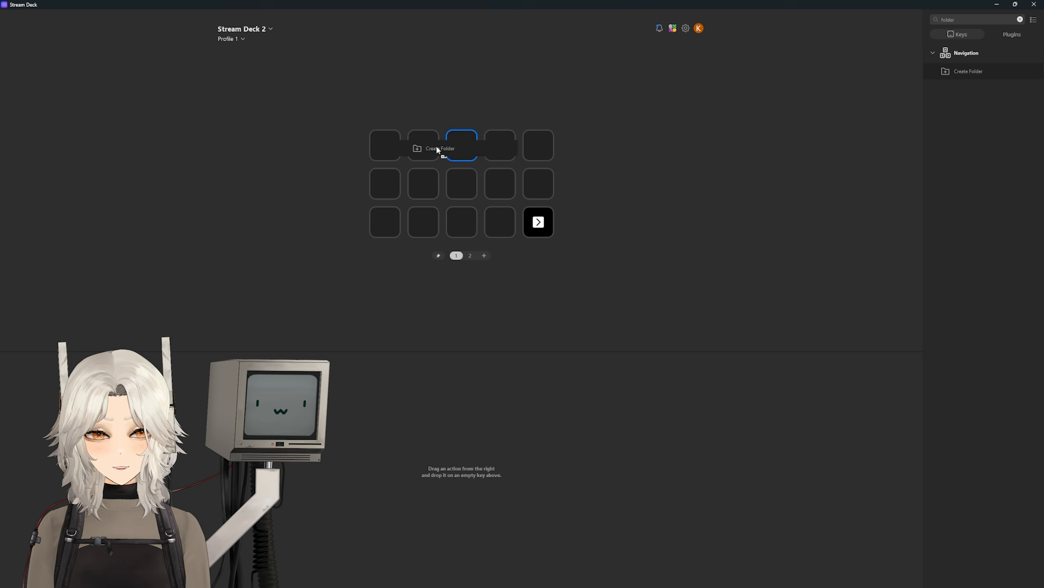
Step: Put a folder on the first key and test entering and leaving it
{"action": "left_click_drag", "start_coordinate": [435, 146], "coordinate": [393, 156]}
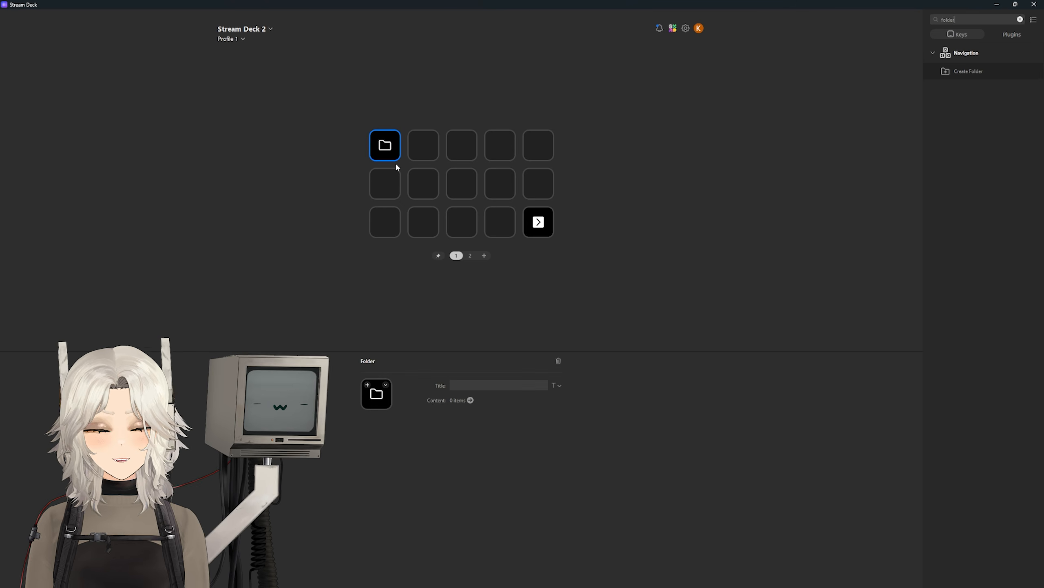
{"action": "double_click", "coordinate": [389, 150]}
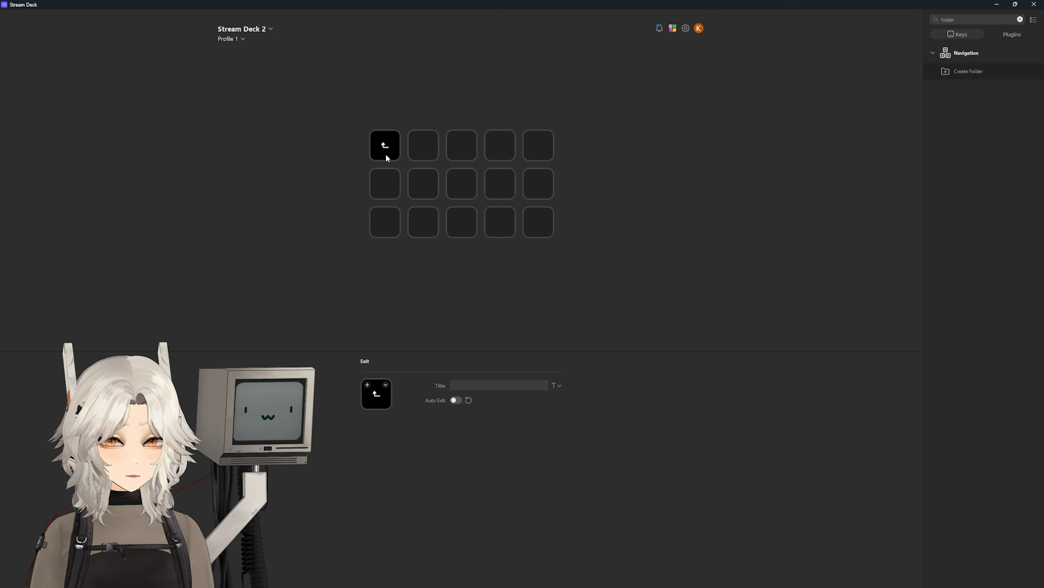
{"action": "double_click", "coordinate": [389, 156]}
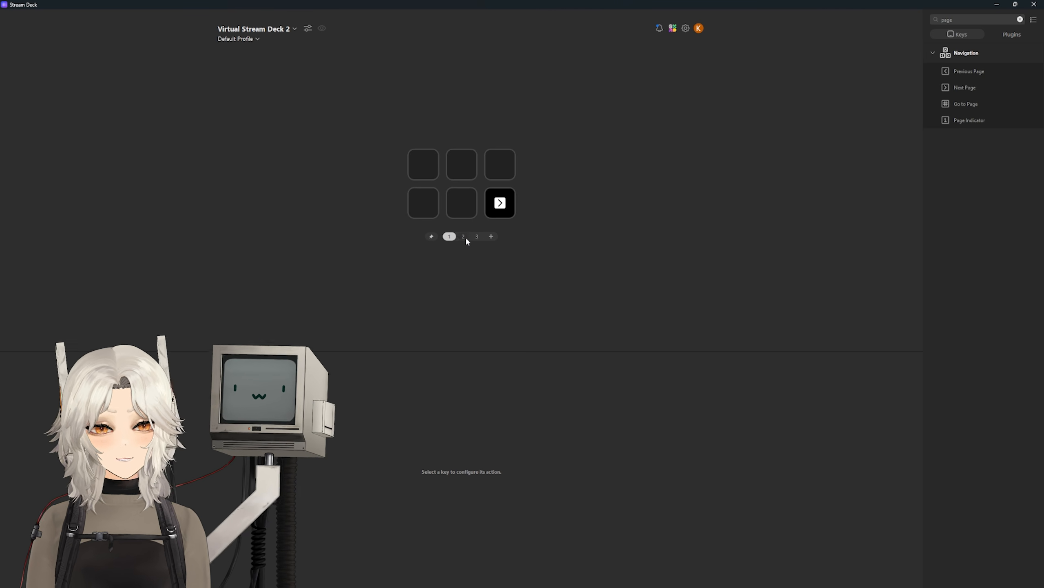
Step: Flip through pages 2 and 3 of Virtual Stream Deck 2, show its overlay, and open the device list
{"action": "left_click", "coordinate": [463, 237]}
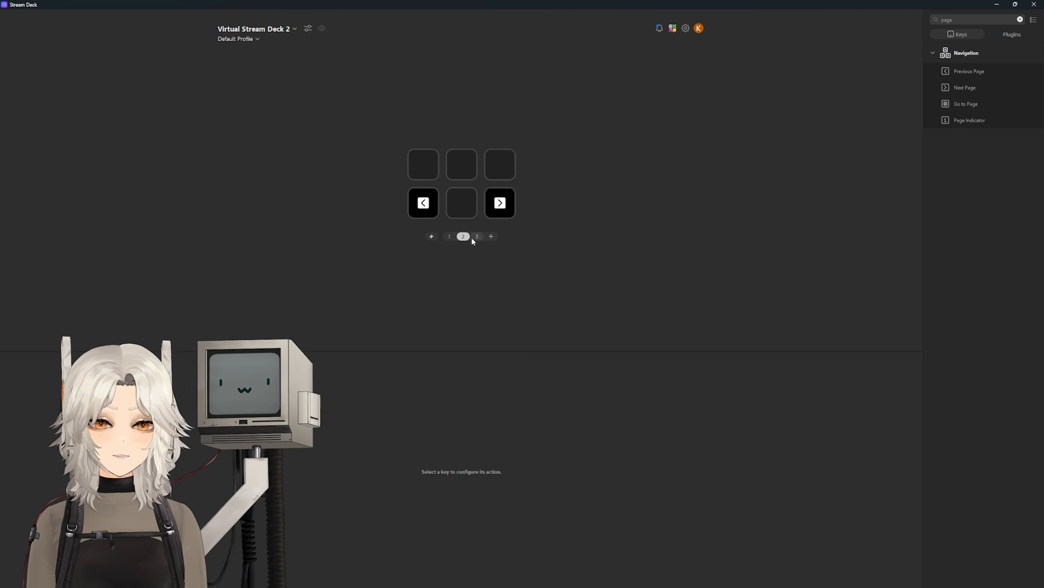
{"action": "left_click", "coordinate": [477, 236]}
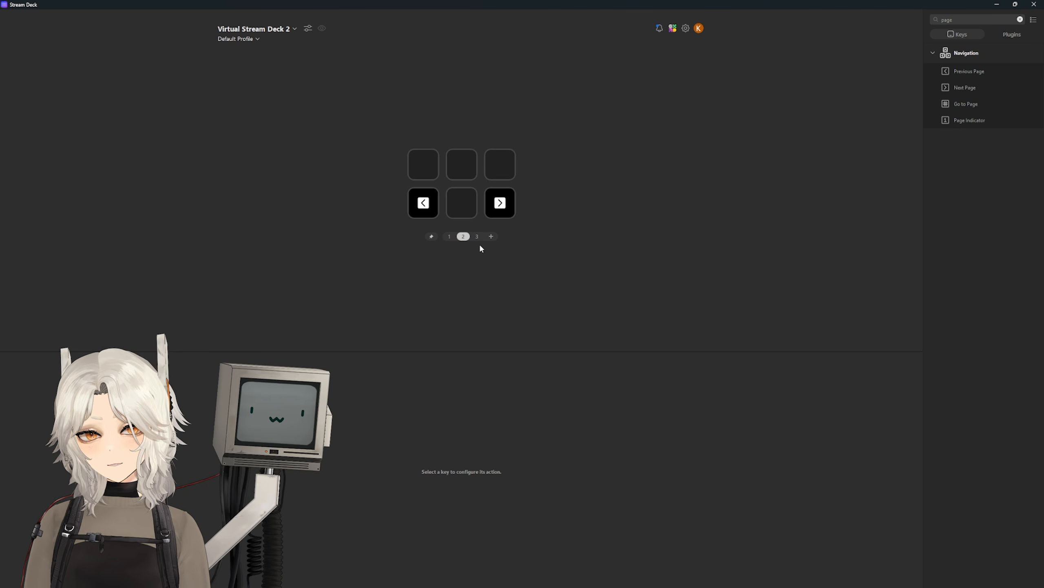
{"action": "middle_click", "coordinate": [305, 203]}
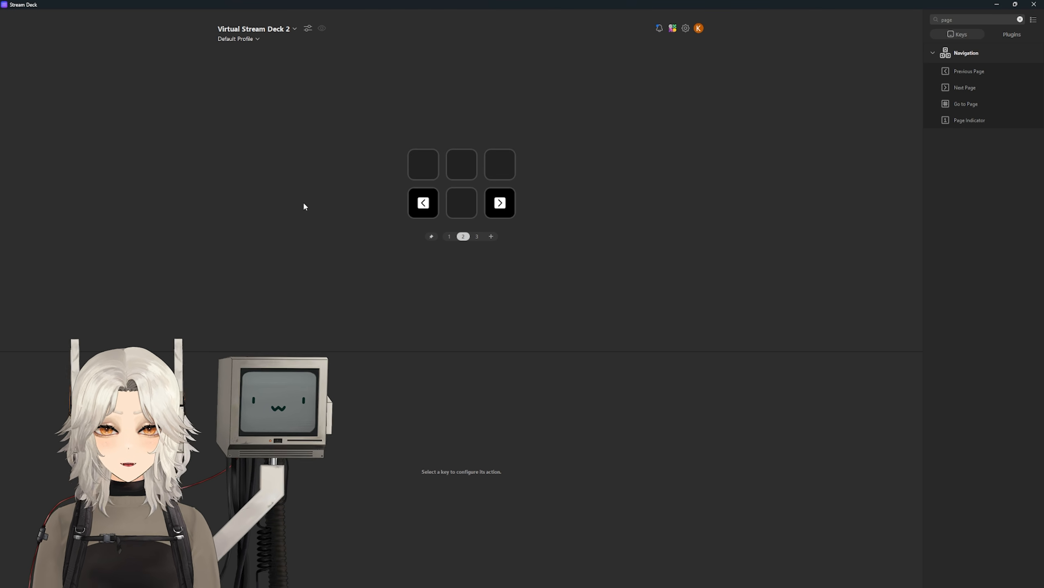
{"action": "left_click", "coordinate": [283, 30]}
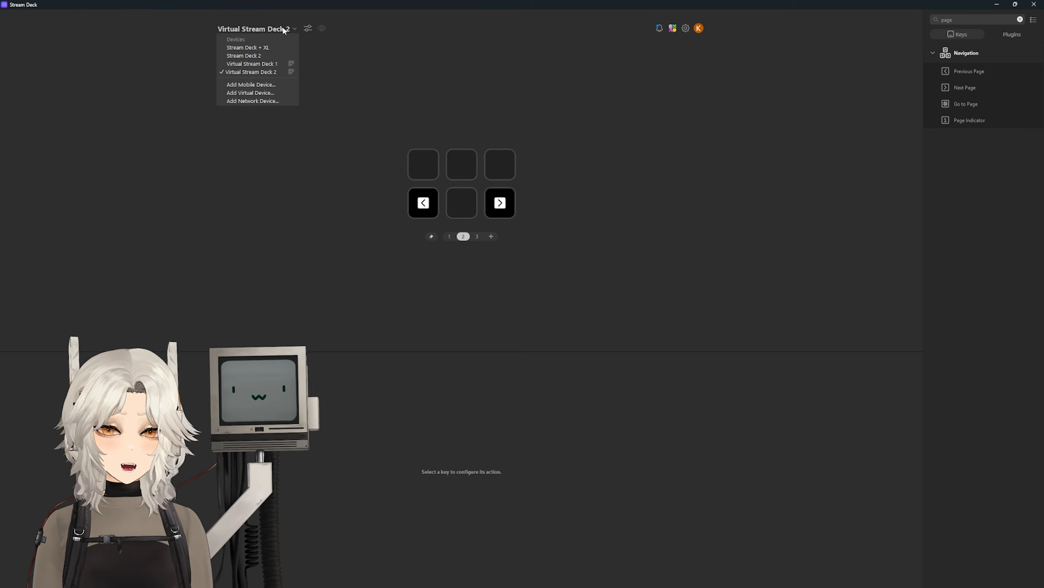
Step: Switch to editing the Stream Deck + XL and filter the actions for 'obs'
{"action": "left_click", "coordinate": [273, 48]}
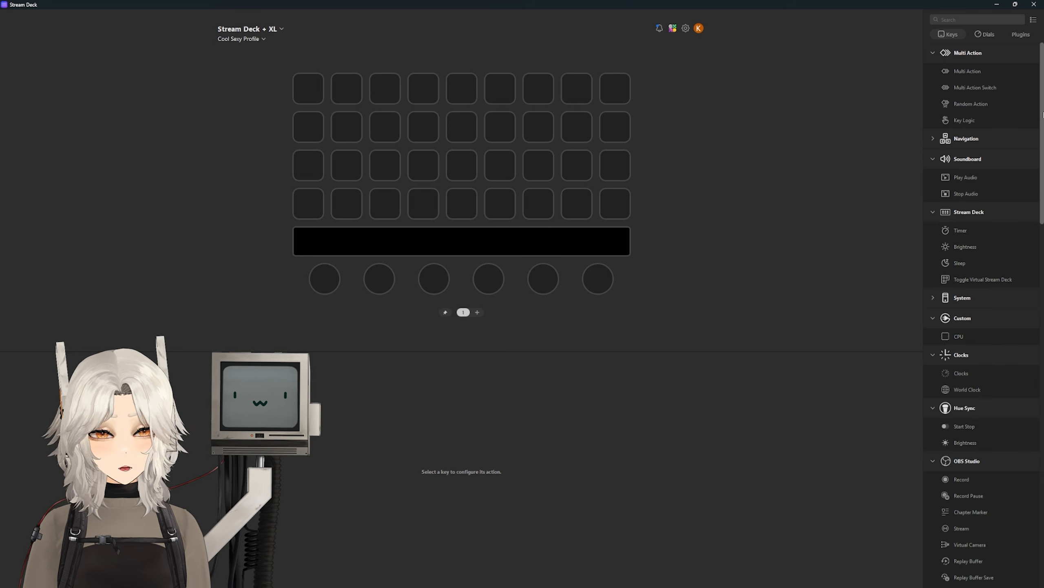
{"action": "left_click_drag", "start_coordinate": [1042, 114], "coordinate": [1018, 59]}
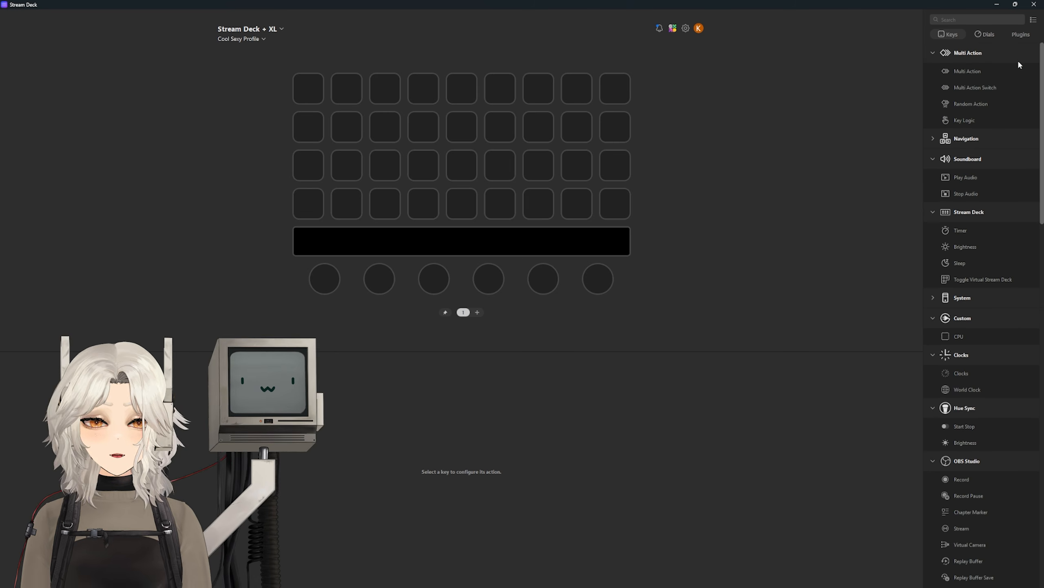
{"action": "left_click", "coordinate": [970, 18]}
{"action": "type", "text": "obs"}
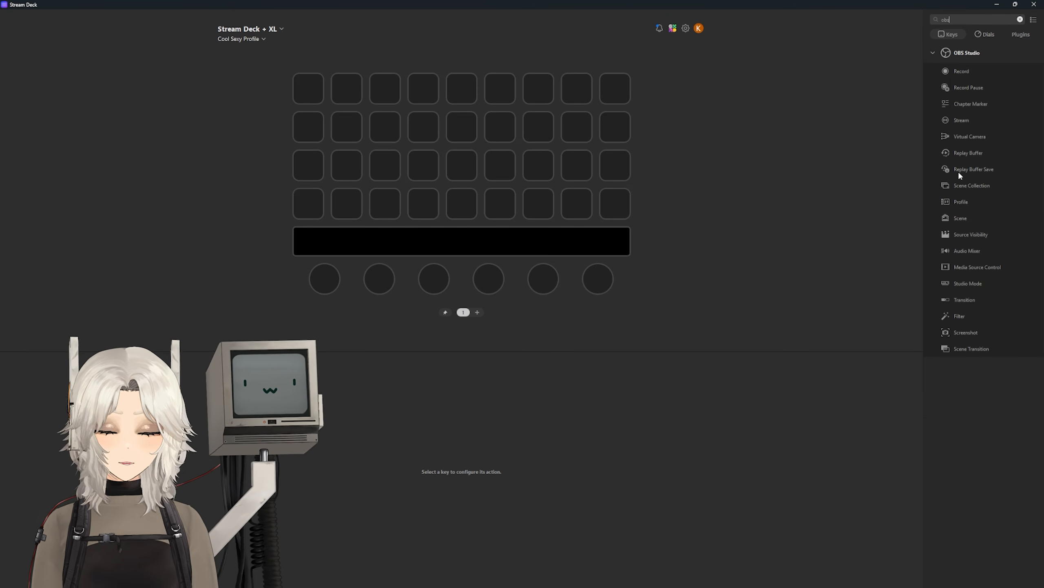
Step: Add top-row OBS scene keys for Starting Soon, Main Scene and Just Chatting
{"action": "left_click_drag", "start_coordinate": [956, 223], "coordinate": [331, 88]}
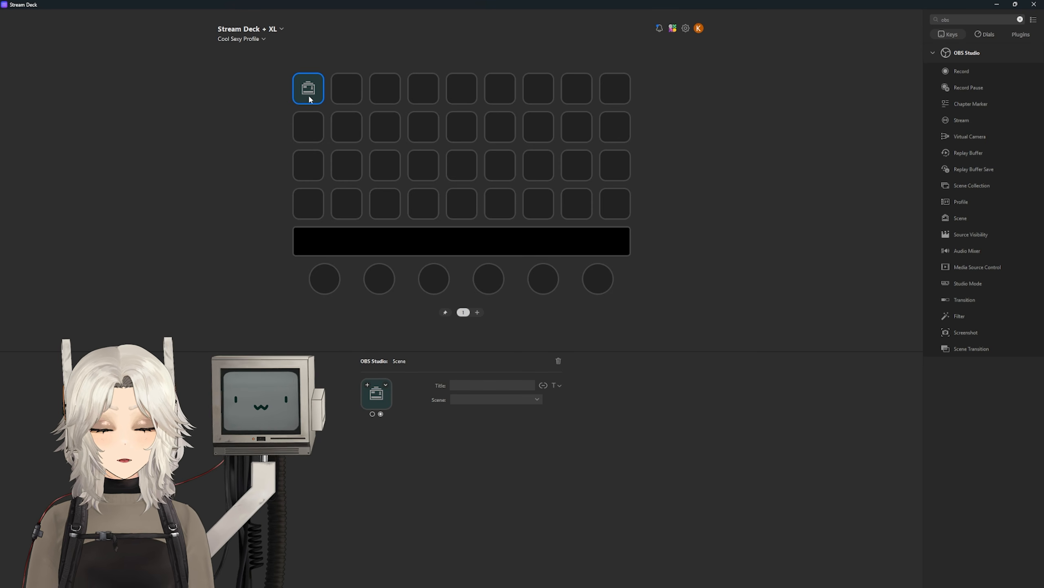
{"action": "left_click", "coordinate": [486, 399]}
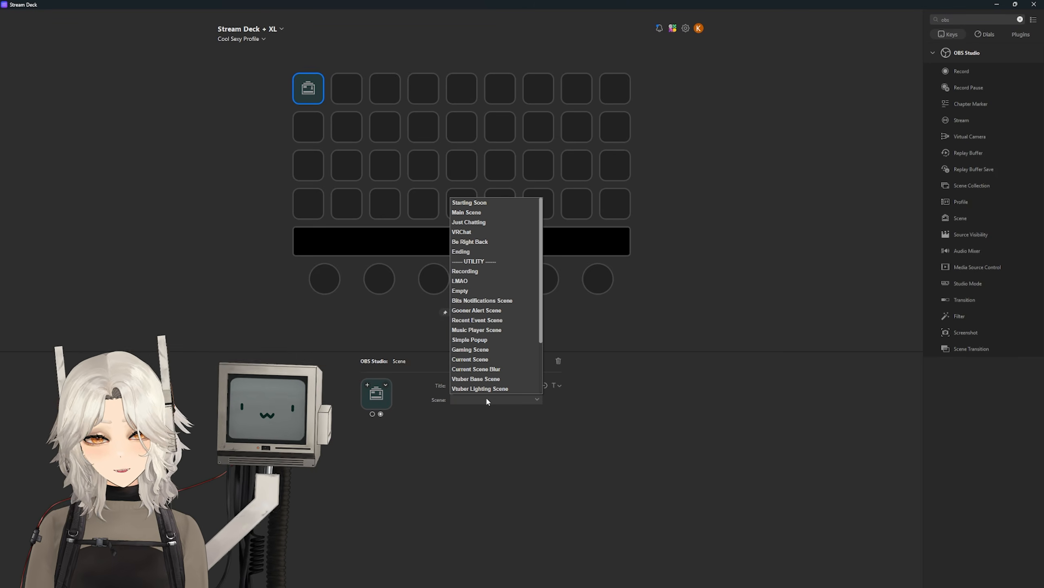
{"action": "left_click", "coordinate": [475, 203]}
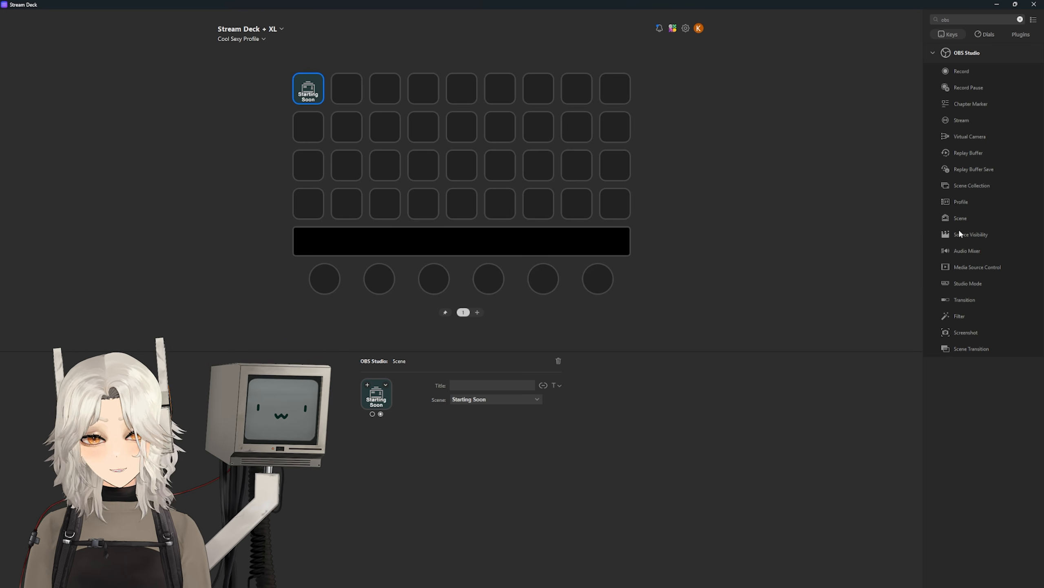
{"action": "left_click", "coordinate": [485, 399]}
{"action": "left_click_drag", "start_coordinate": [953, 220], "coordinate": [308, 126]}
{"action": "left_click", "coordinate": [473, 212]}
{"action": "left_click", "coordinate": [485, 399]}
Step: Add second-row scene keys for Be Right Back, Ending and Recording, plus an OBS Record key on row 3
{"action": "left_click", "coordinate": [476, 225]}
{"action": "left_click", "coordinate": [485, 399]}
{"action": "left_click", "coordinate": [473, 242]}
{"action": "left_click_drag", "start_coordinate": [960, 217], "coordinate": [347, 127]}
{"action": "left_click", "coordinate": [485, 399]}
{"action": "left_click", "coordinate": [473, 252]}
{"action": "left_click_drag", "start_coordinate": [960, 218], "coordinate": [385, 127]}
{"action": "left_click", "coordinate": [485, 399]}
{"action": "left_click", "coordinate": [473, 271]}
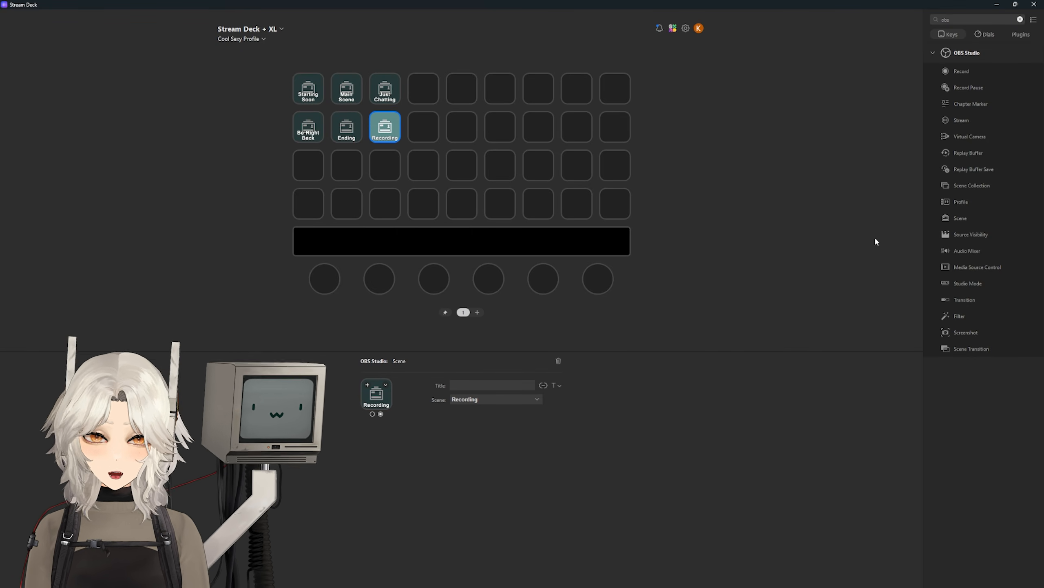
{"action": "left_click_drag", "start_coordinate": [963, 73], "coordinate": [304, 177]}
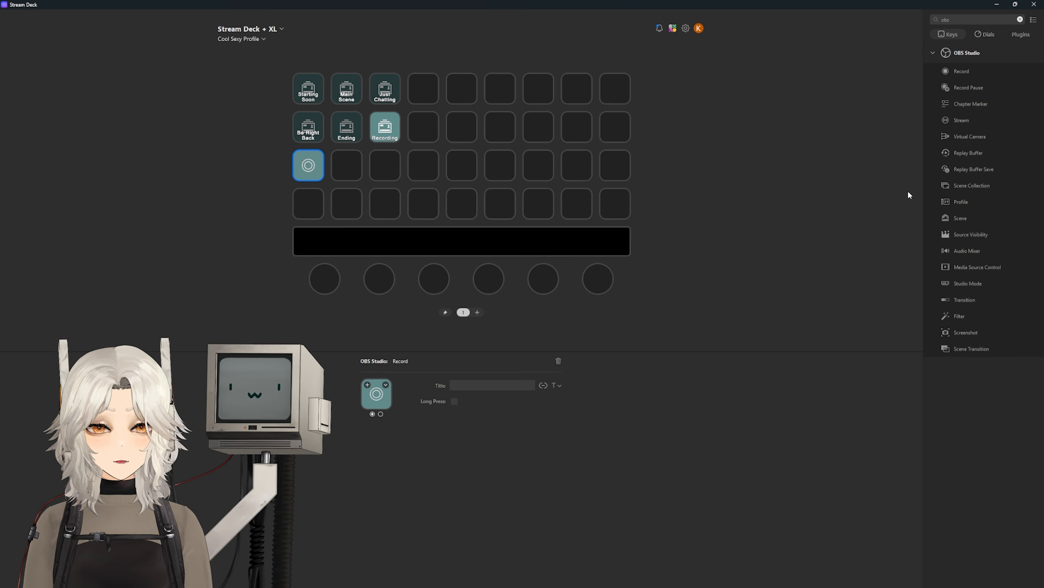
Step: Add an OBS Stream key beside Record and an OBS Screenshot key at the start of row 4
{"action": "left_click_drag", "start_coordinate": [963, 124], "coordinate": [360, 173]}
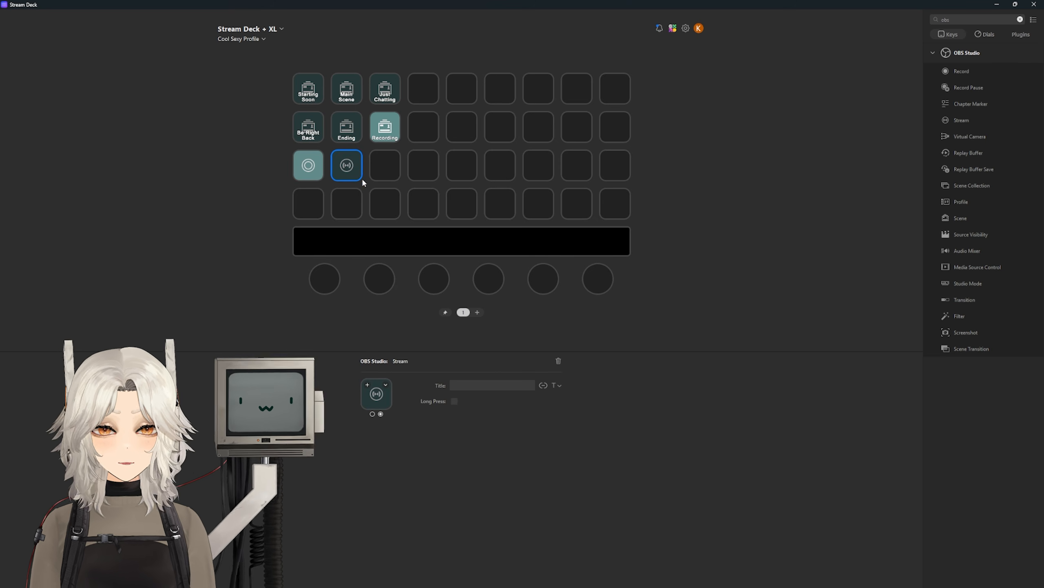
{"action": "left_click", "coordinate": [382, 169]}
{"action": "left_click_drag", "start_coordinate": [973, 336], "coordinate": [310, 207]}
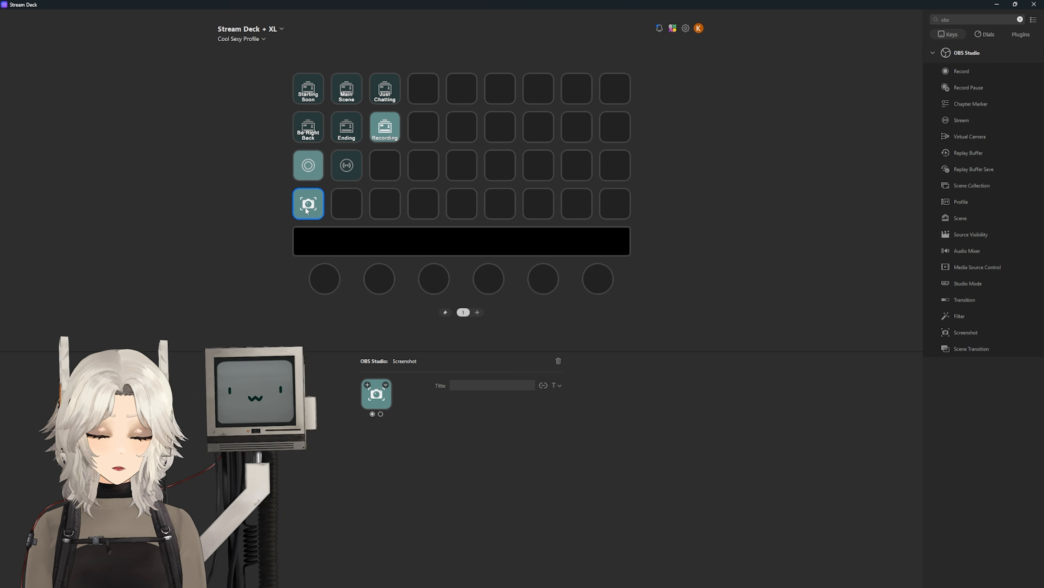
Step: Add an OBS Filter key toggling Retro Effects on the Vtuber Main Capture source
{"action": "left_click_drag", "start_coordinate": [963, 317], "coordinate": [348, 207]}
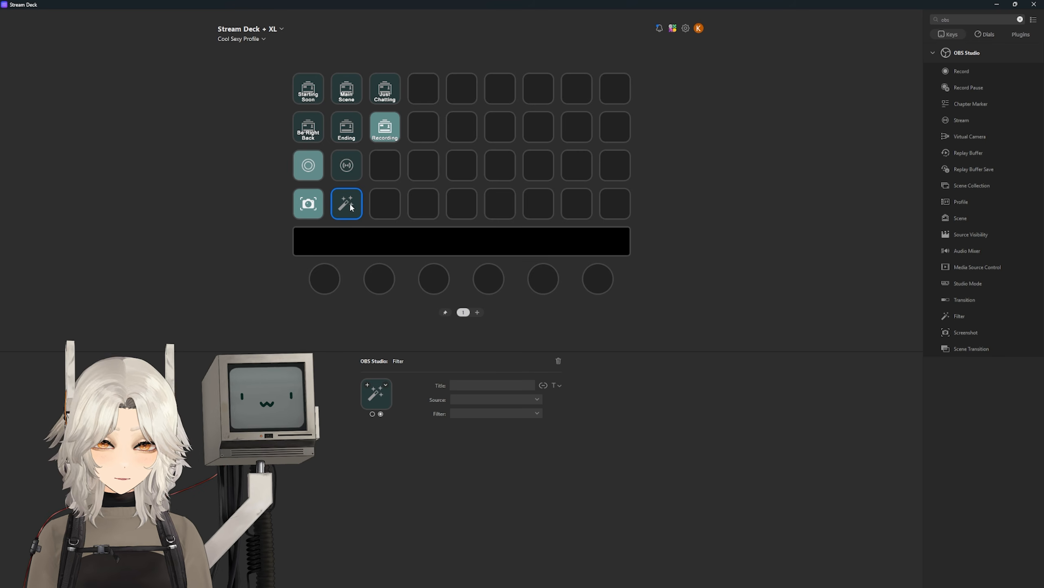
{"action": "left_click", "coordinate": [537, 398]}
{"action": "scroll", "coordinate": [514, 329], "scroll_direction": "down", "scroll_amount": 5}
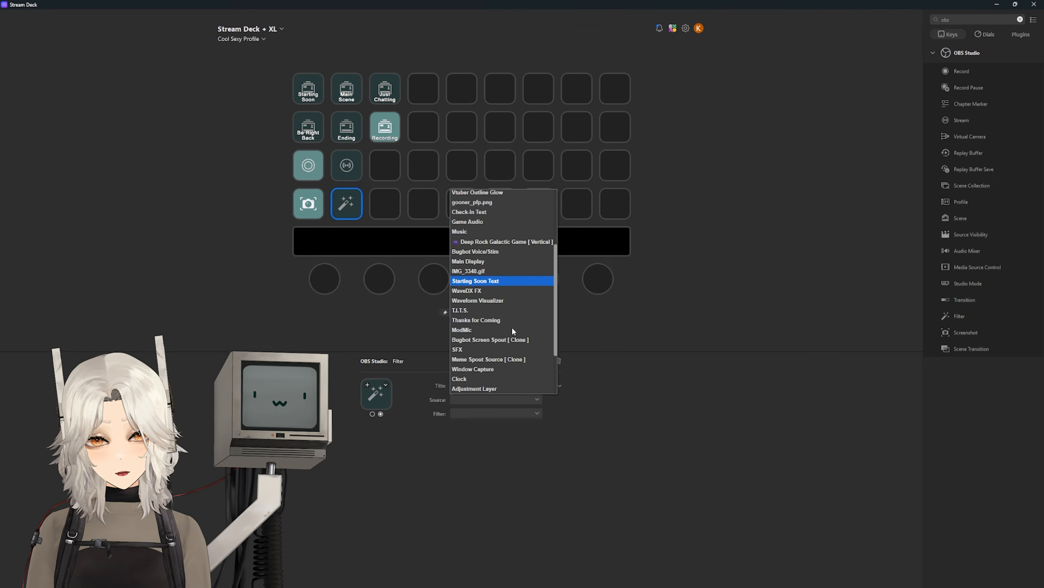
{"action": "scroll", "coordinate": [489, 336], "scroll_direction": "up", "scroll_amount": 5}
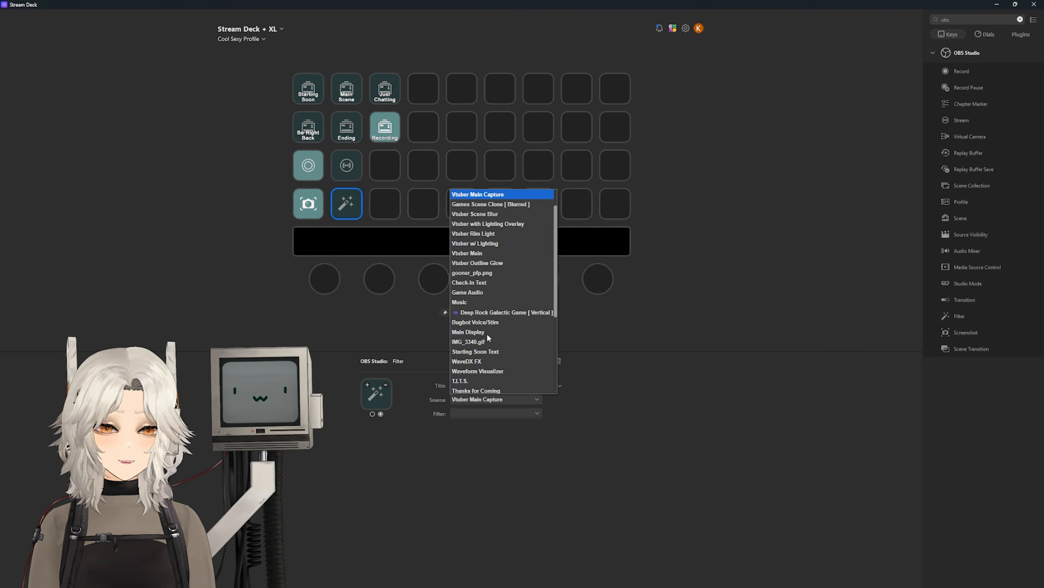
{"action": "left_click", "coordinate": [493, 203]}
{"action": "left_click", "coordinate": [499, 413]}
{"action": "left_click", "coordinate": [462, 433]}
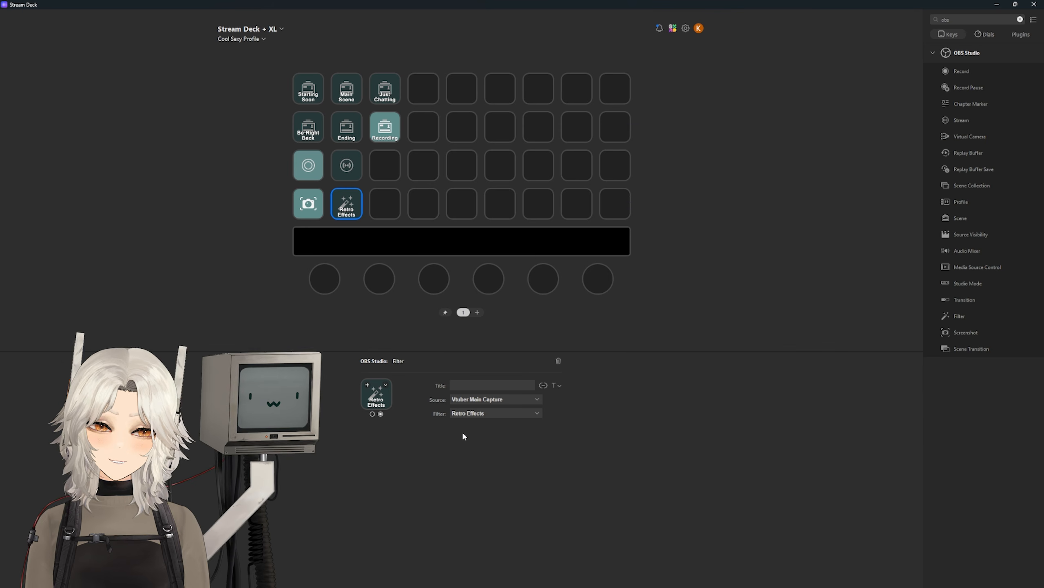
{"action": "left_click", "coordinate": [211, 278]}
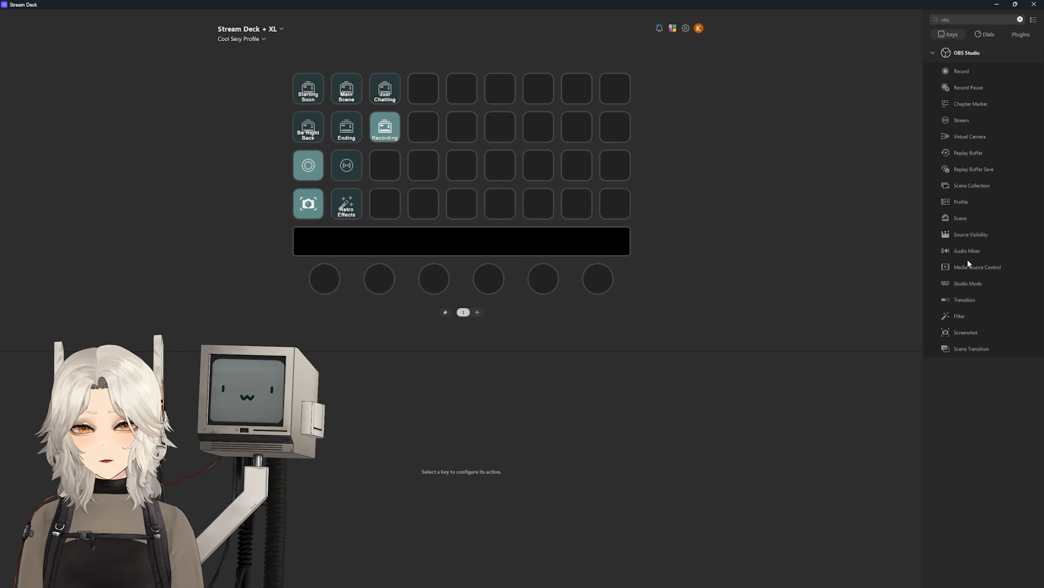
Step: Add an OBS Source Visibility key for the Vtuber Main source in Main Scene
{"action": "left_click_drag", "start_coordinate": [967, 234], "coordinate": [385, 204]}
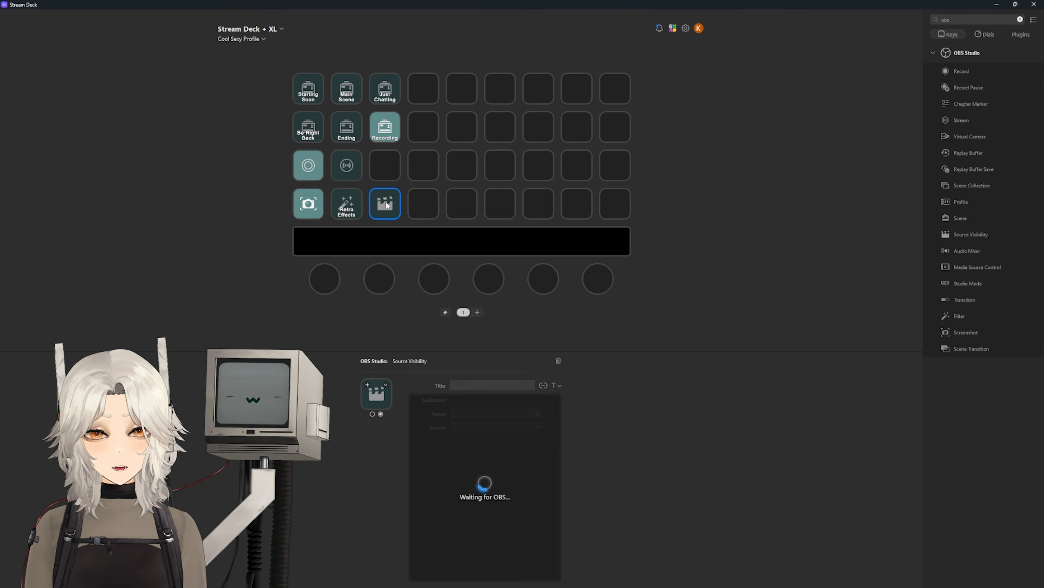
{"action": "left_click", "coordinate": [520, 413]}
{"action": "left_click", "coordinate": [485, 226]}
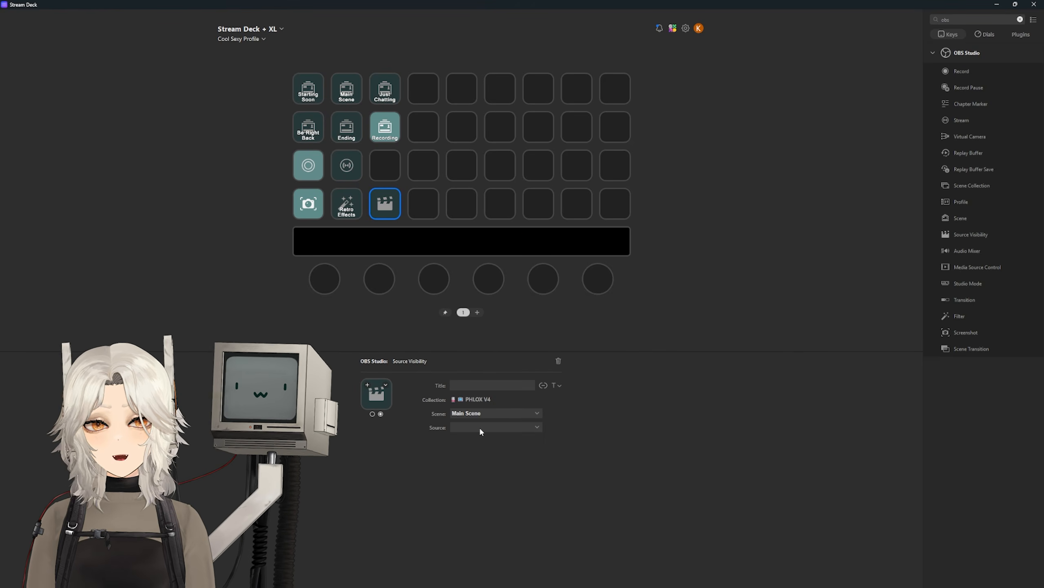
{"action": "left_click", "coordinate": [479, 427]}
{"action": "scroll", "coordinate": [488, 322], "scroll_direction": "down", "scroll_amount": 1}
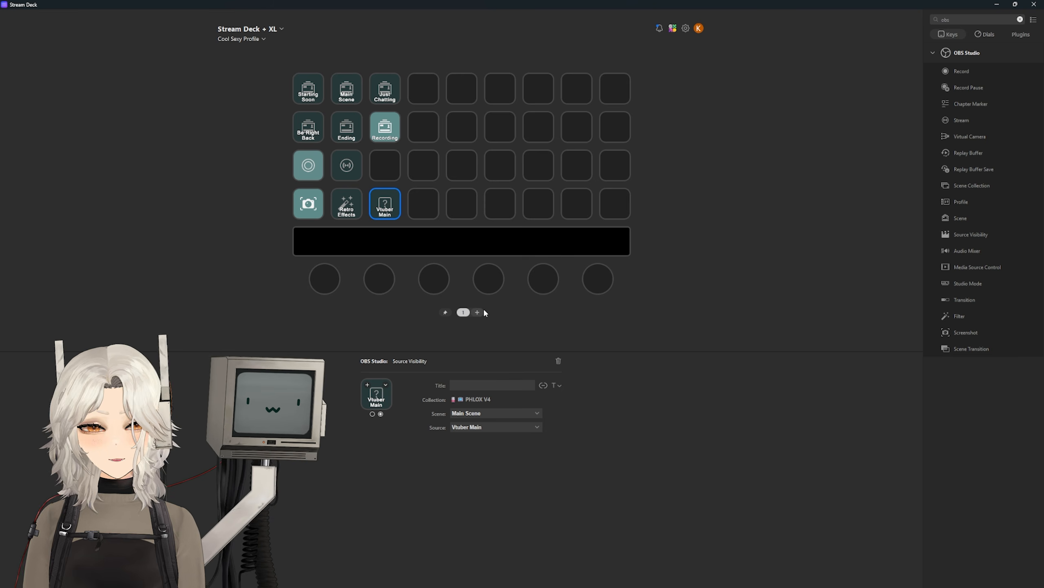
Step: Add an Audio Mixer key on row 3, column 4 that mutes WaveDX FX
{"action": "left_click_drag", "start_coordinate": [967, 251], "coordinate": [422, 168]}
{"action": "left_click", "coordinate": [495, 412]}
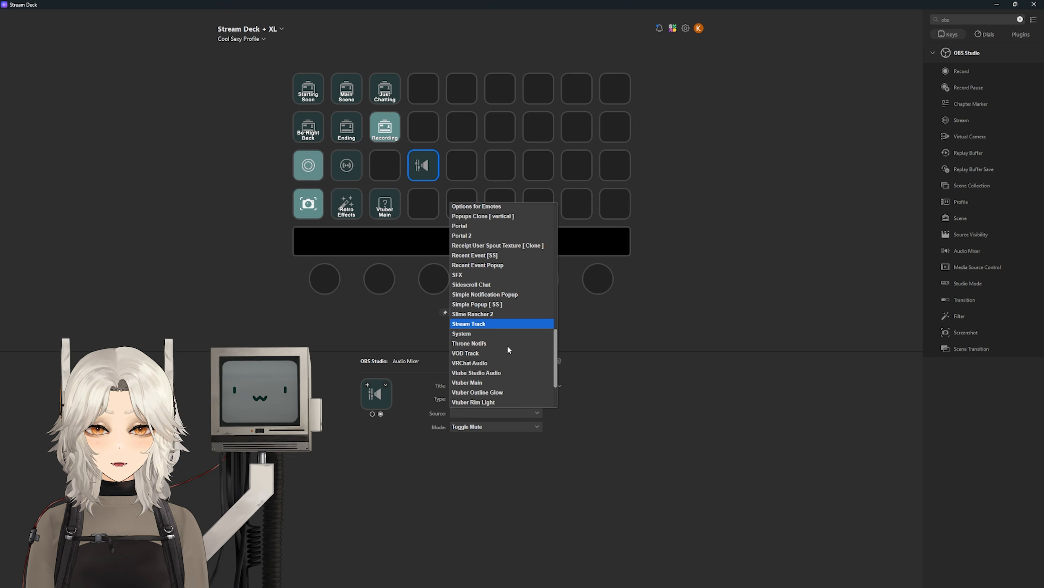
{"action": "scroll", "coordinate": [506, 344], "scroll_direction": "down", "scroll_amount": 10}
{"action": "left_click", "coordinate": [471, 382]}
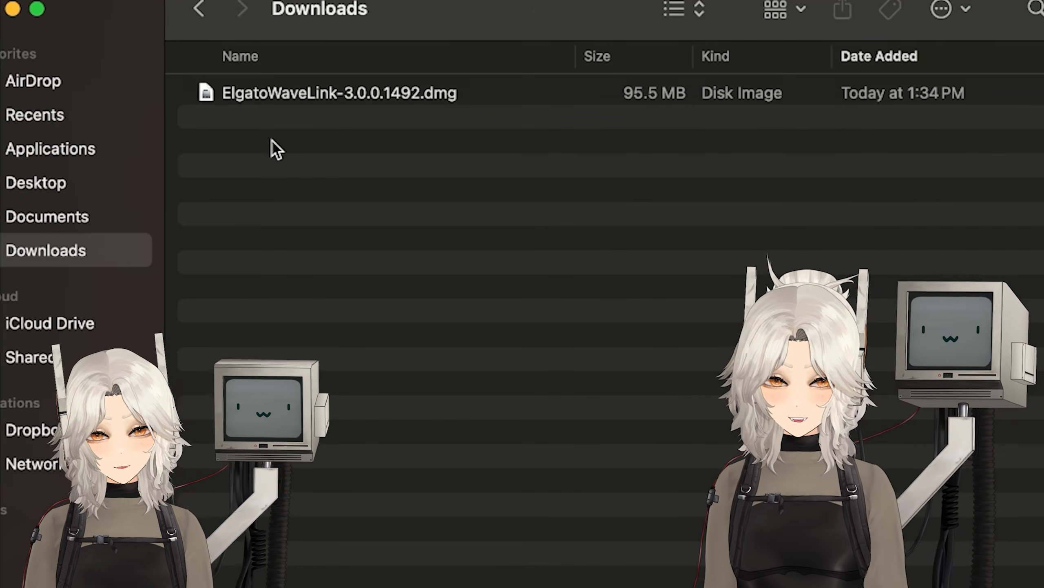
Step: Delete the Discord channel from the Wave Link mixer, then add an empty Voice chat channel
{"action": "left_click", "coordinate": [252, 95]}
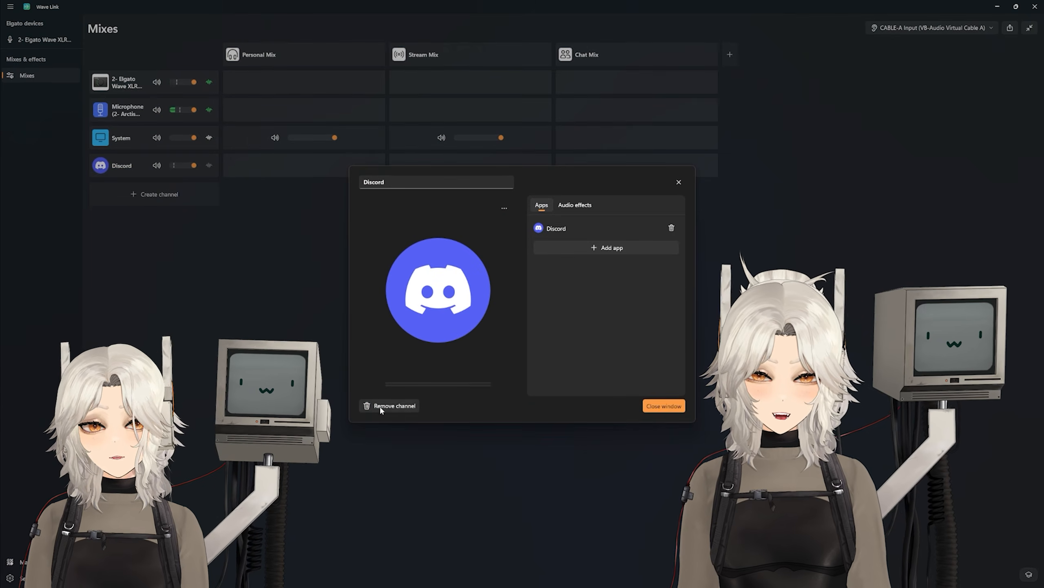
{"action": "left_click", "coordinate": [380, 406]}
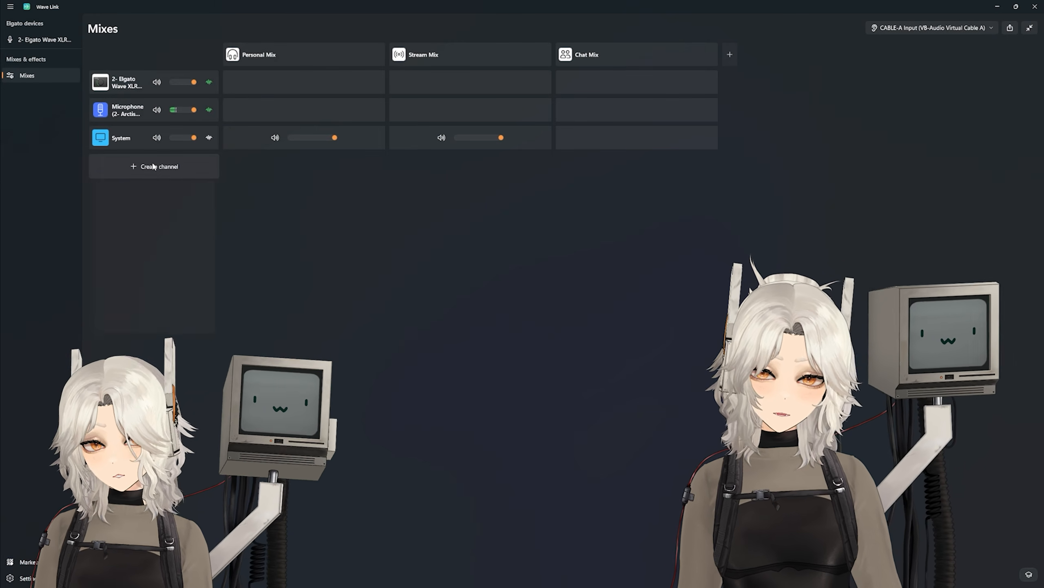
{"action": "left_click", "coordinate": [167, 166]}
{"action": "mouse_move", "coordinate": [135, 329]}
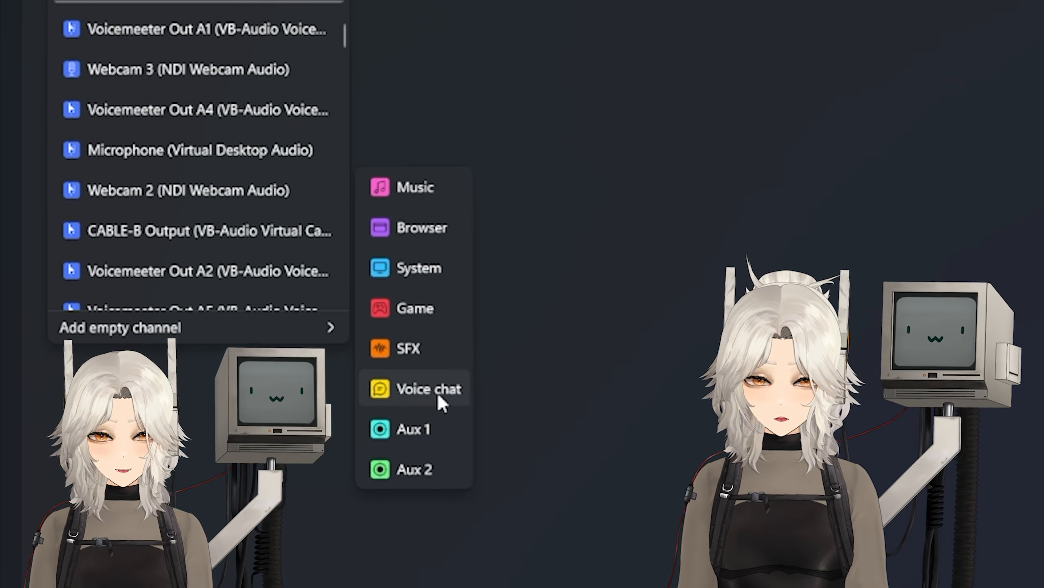
{"action": "left_click", "coordinate": [419, 394]}
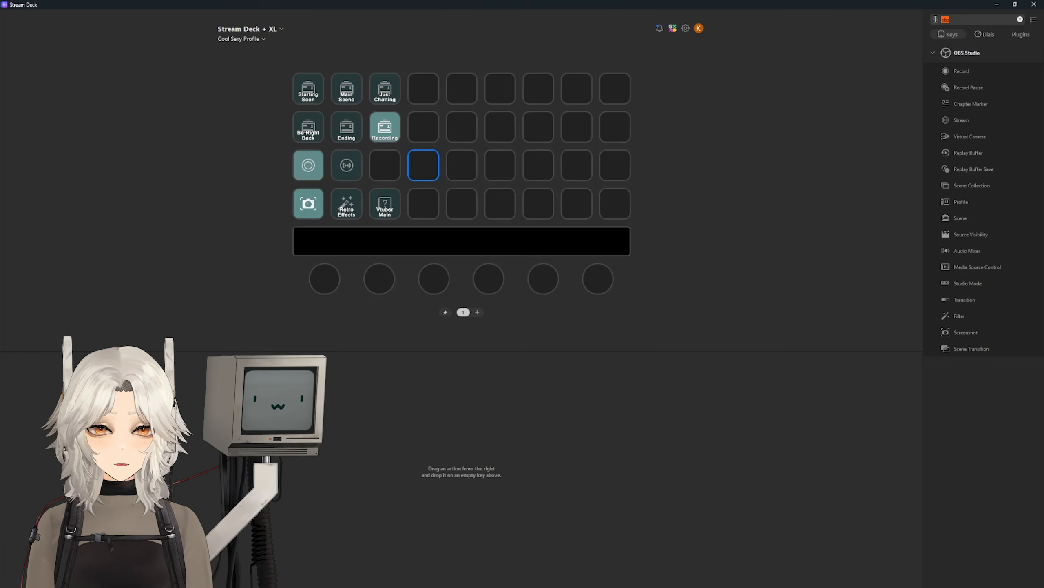
Step: Filter actions for 'wave' and add a top-row Wave Control key muting the Wave XLR MK2 gain
{"action": "left_click", "coordinate": [936, 19]}
{"action": "type", "text": "wave"}
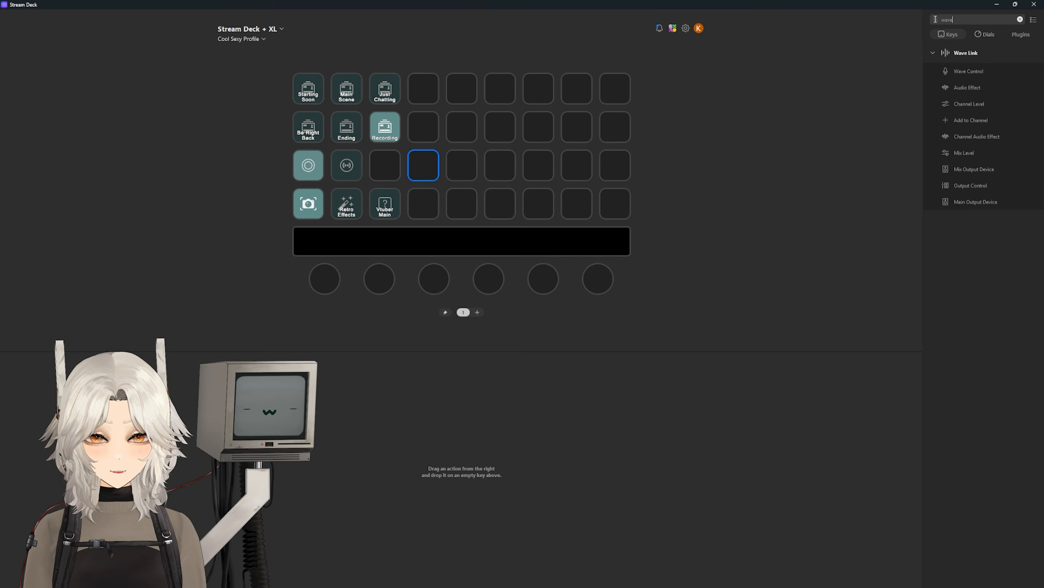
{"action": "left_click_drag", "start_coordinate": [965, 72], "coordinate": [423, 91]}
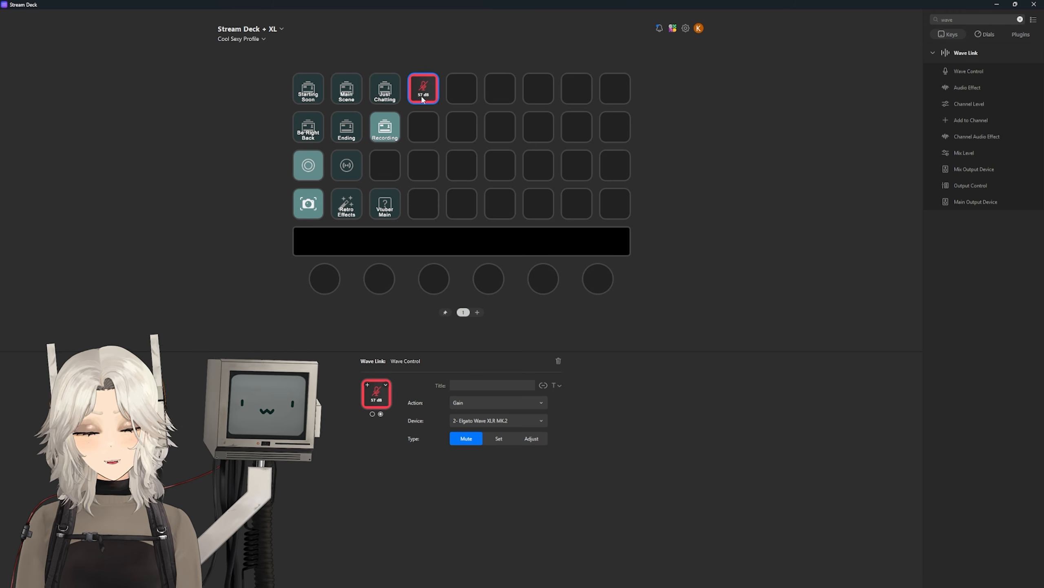
{"action": "key", "text": "alt+Tab"}
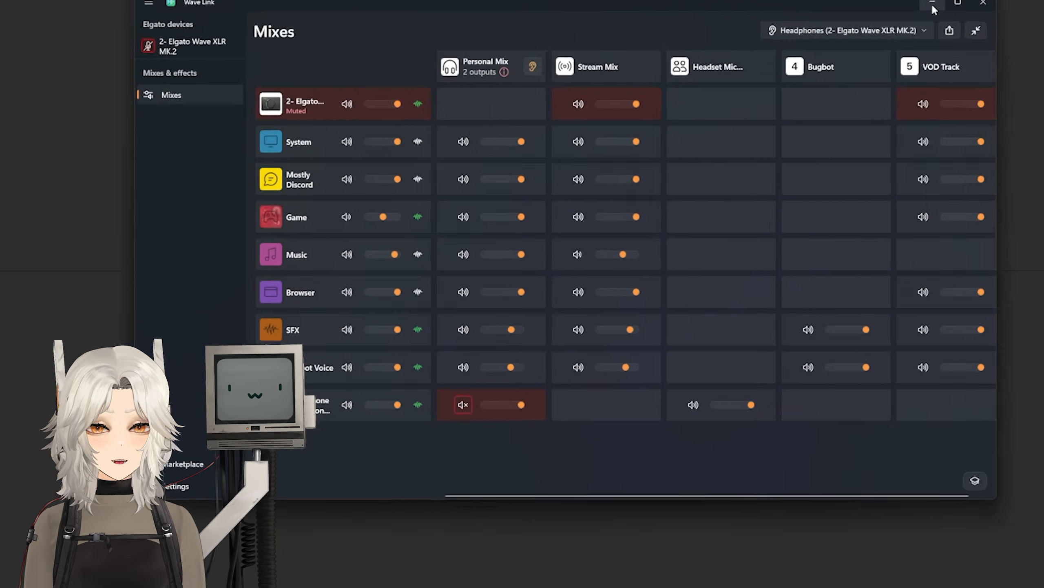
{"action": "left_click", "coordinate": [935, 8]}
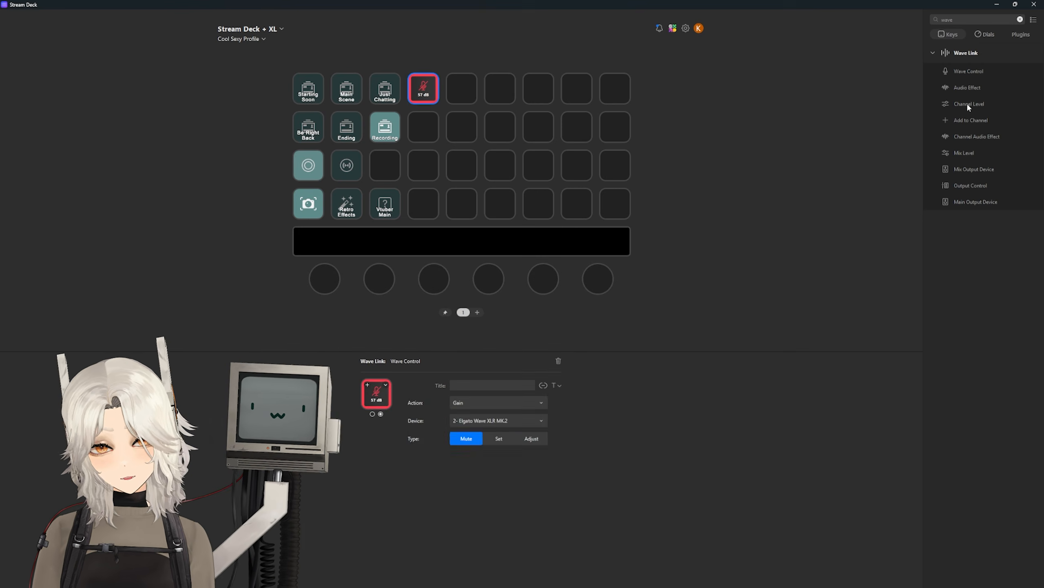
Step: Add a Channel Level key on the next slot for the Antlion microphone channel
{"action": "left_click_drag", "start_coordinate": [969, 105], "coordinate": [461, 96]}
{"action": "left_click", "coordinate": [498, 402]}
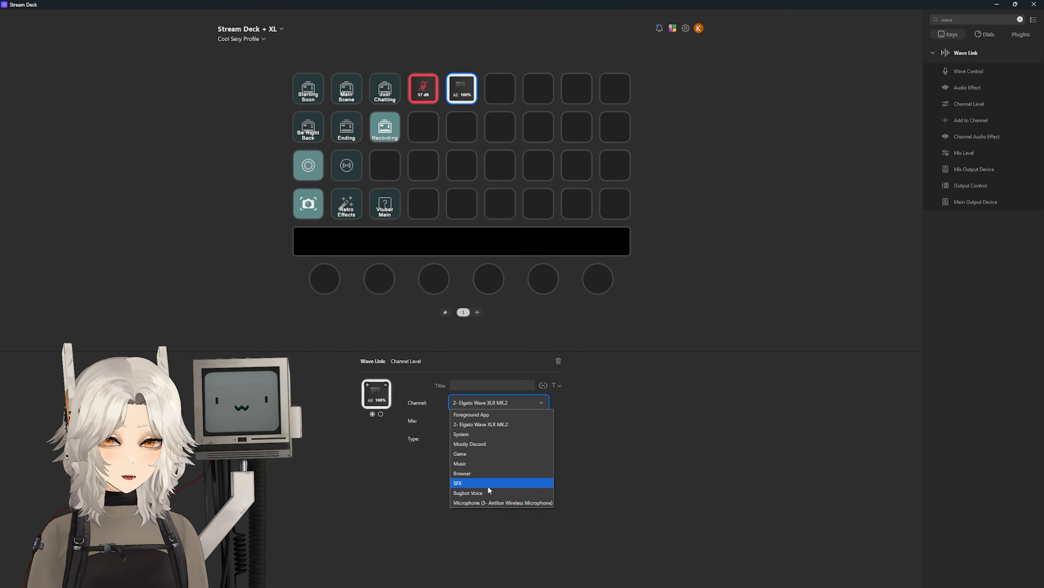
{"action": "left_click", "coordinate": [492, 499]}
{"action": "key", "text": "alt+Tab"}
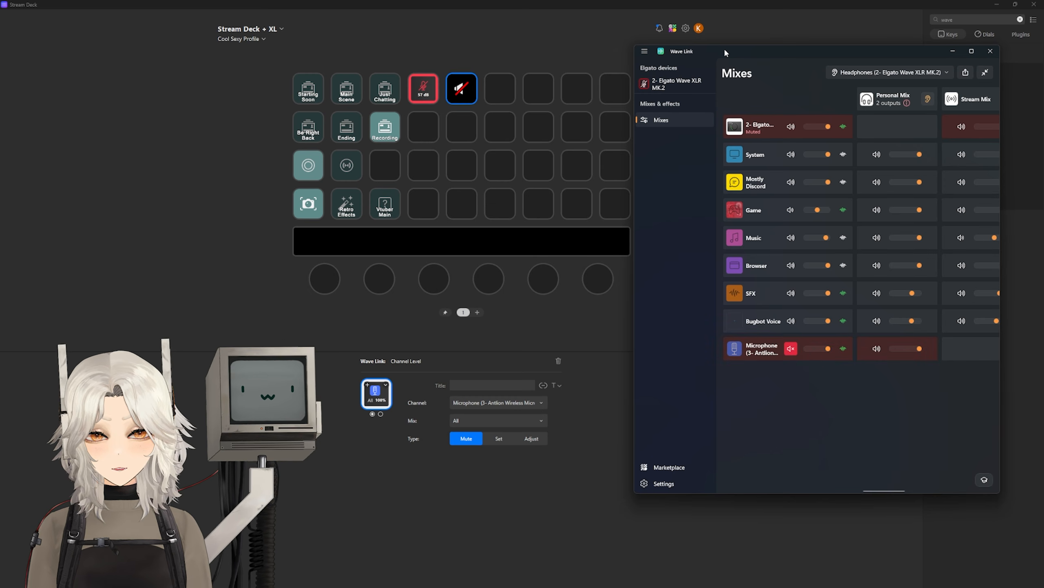
Step: Put a Wave Link Channel Level control for Music on the first dial
{"action": "left_click", "coordinate": [984, 35]}
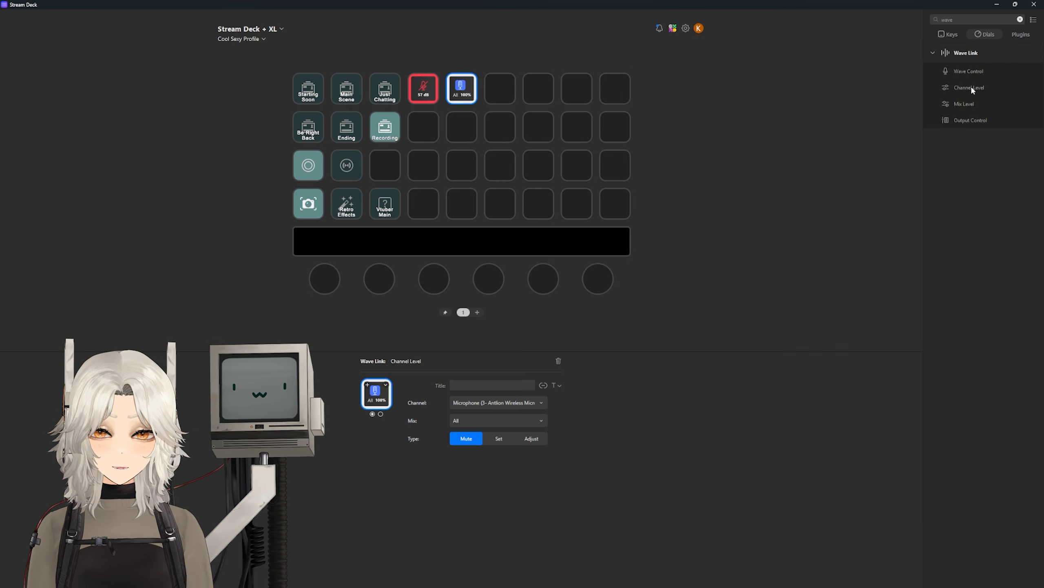
{"action": "left_click_drag", "start_coordinate": [971, 88], "coordinate": [327, 280]}
{"action": "left_click", "coordinate": [281, 255]}
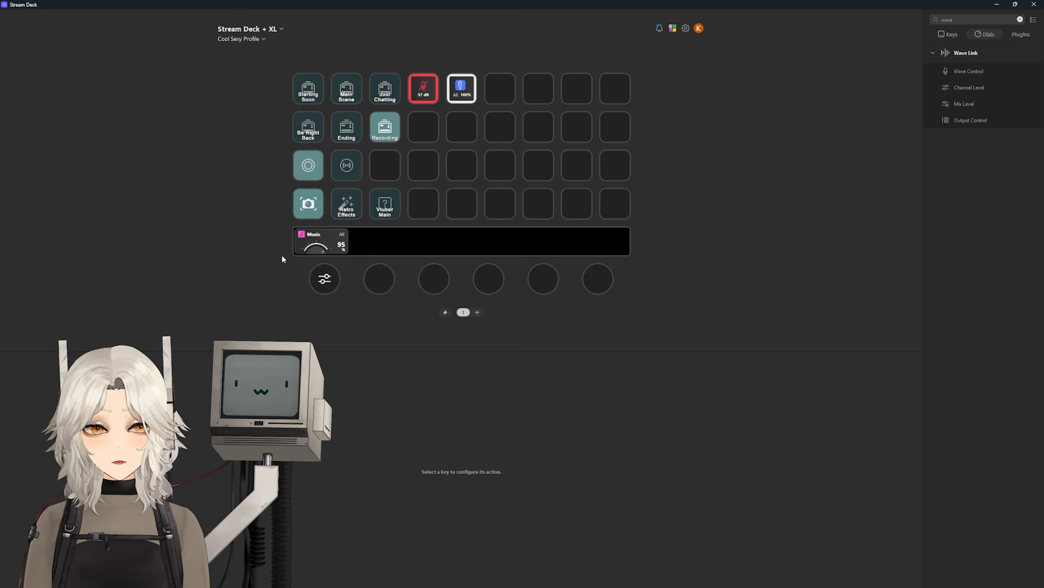
Step: Test muting Music from the touch strip, then set Game's Stream Mix level to 75%
{"action": "left_click", "coordinate": [333, 245]}
{"action": "left_click", "coordinate": [333, 246]}
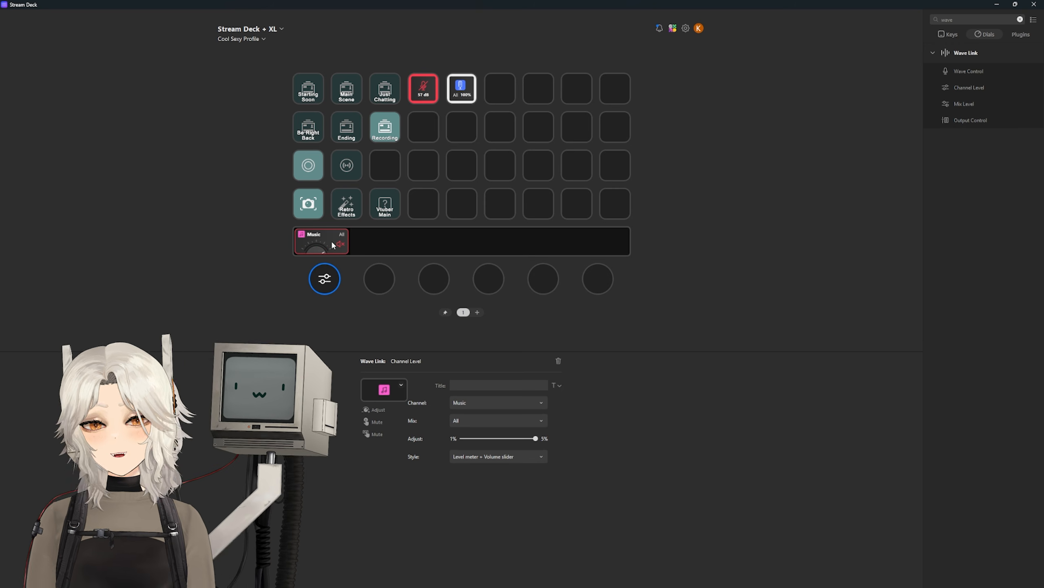
{"action": "left_click", "coordinate": [332, 243]}
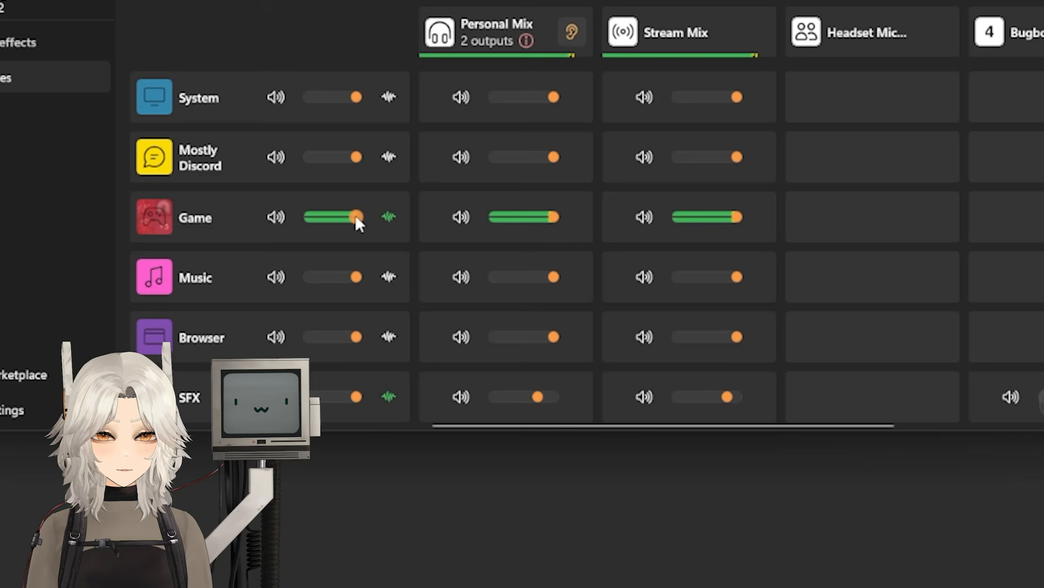
{"action": "mouse_move", "coordinate": [356, 215]}
{"action": "left_mouse_down"}
{"action": "mouse_move", "coordinate": [329, 216]}
{"action": "mouse_move", "coordinate": [355, 214]}
{"action": "left_mouse_up"}
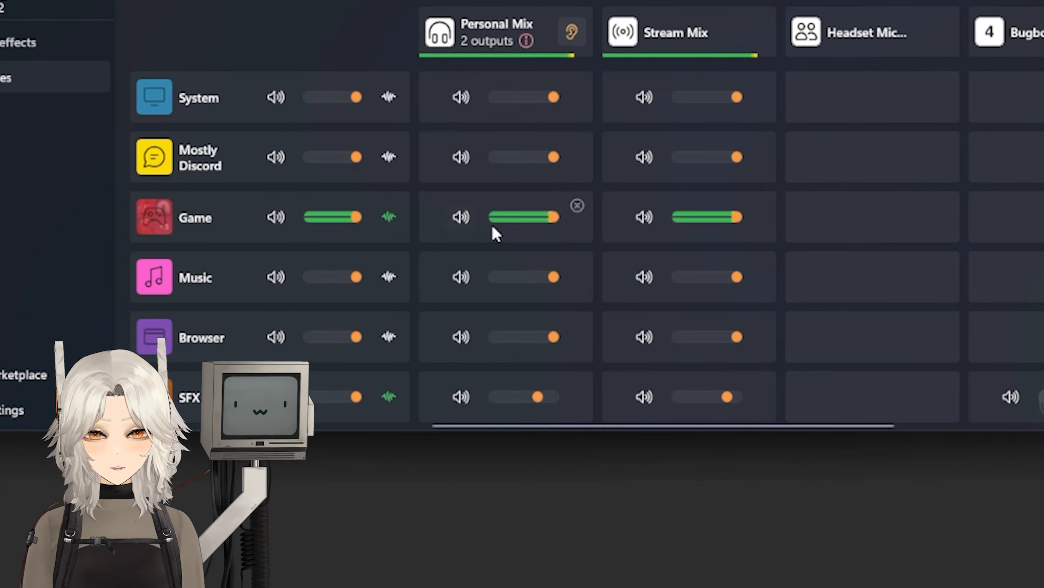
{"action": "mouse_move", "coordinate": [737, 218]}
{"action": "left_mouse_down"}
{"action": "mouse_move", "coordinate": [699, 217]}
{"action": "mouse_move", "coordinate": [742, 221]}
{"action": "left_mouse_up"}
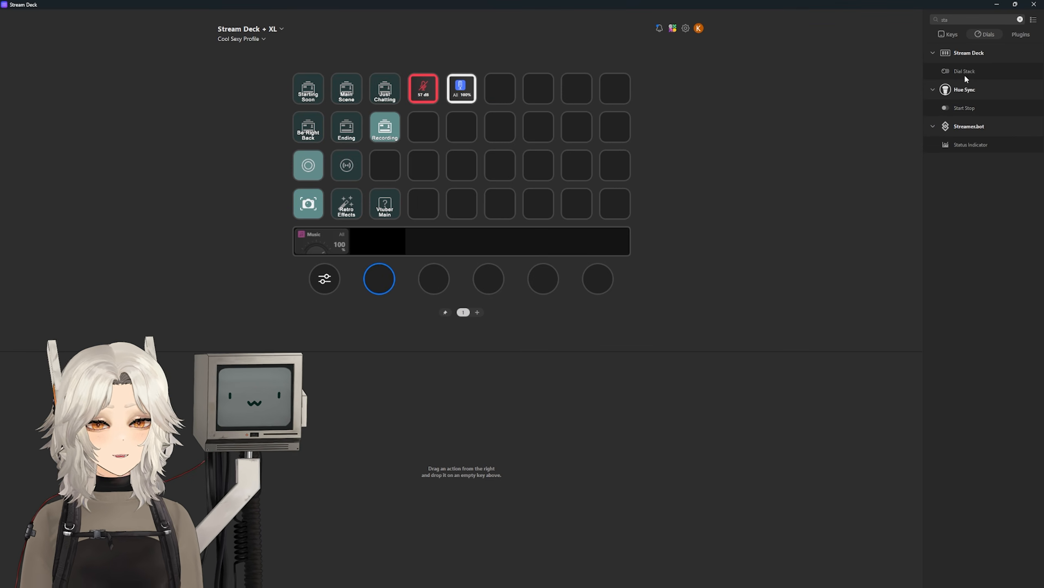
Step: Stack three Game Channel Level controls on the second dial, each with a different mix, the last VOD Track
{"action": "left_click_drag", "start_coordinate": [967, 83], "coordinate": [379, 280]}
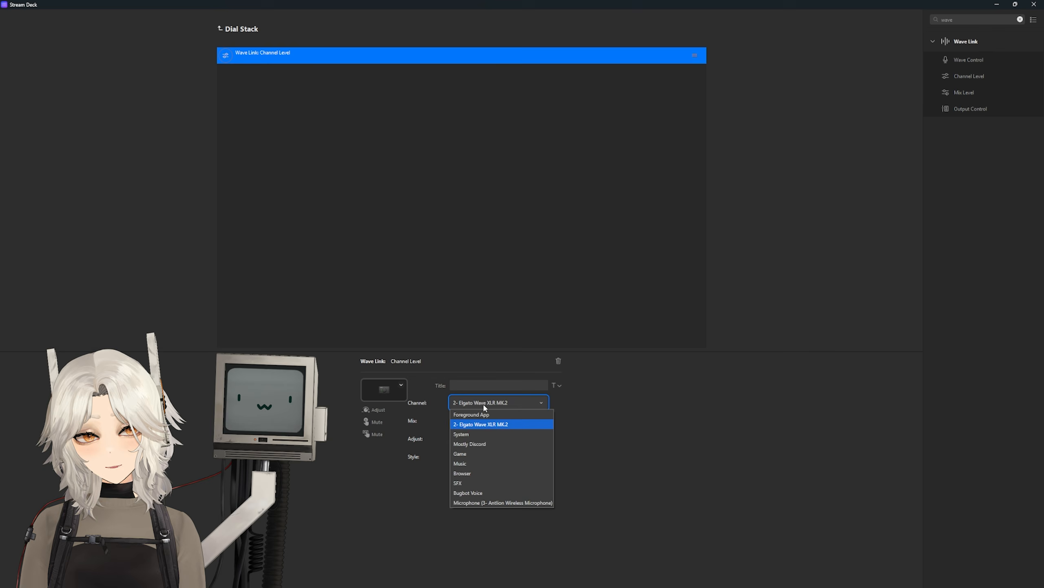
{"action": "left_click", "coordinate": [493, 422]}
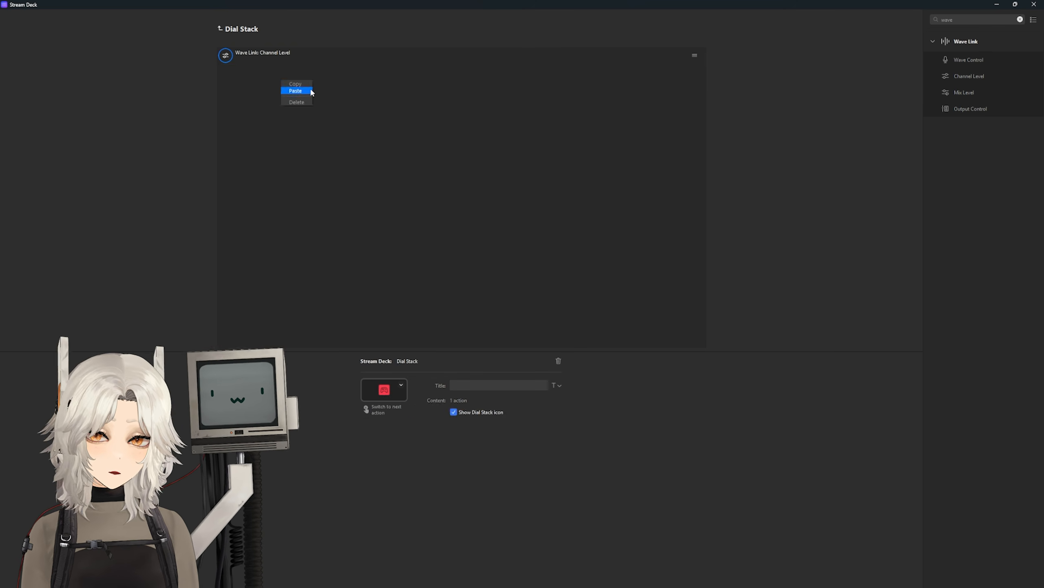
{"action": "left_click_drag", "start_coordinate": [313, 88], "coordinate": [312, 79]}
{"action": "left_click", "coordinate": [474, 421]}
{"action": "left_click", "coordinate": [473, 453]}
{"action": "left_click", "coordinate": [492, 421]}
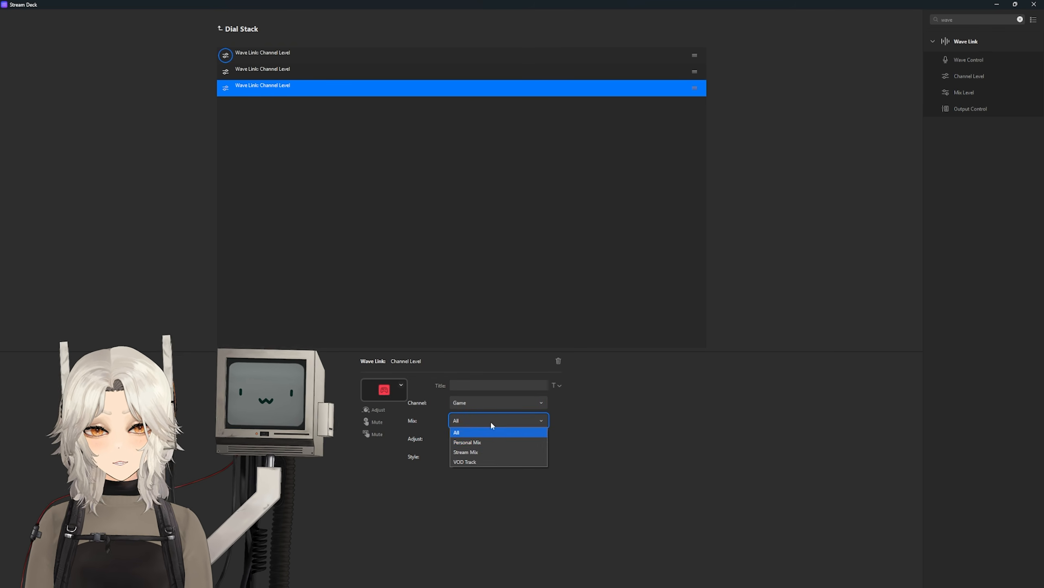
{"action": "left_click", "coordinate": [473, 462]}
{"action": "left_click", "coordinate": [382, 289]}
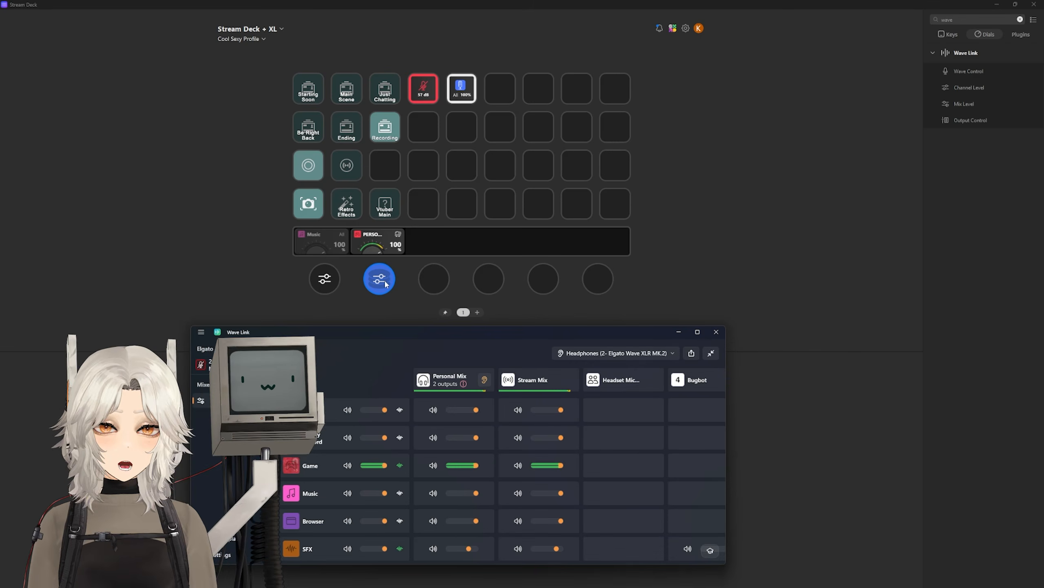
Step: Add a Game Channel Level key at row 3, column 5 set to Adjust with Fader + Level meter style
{"action": "left_click", "coordinate": [386, 283]}
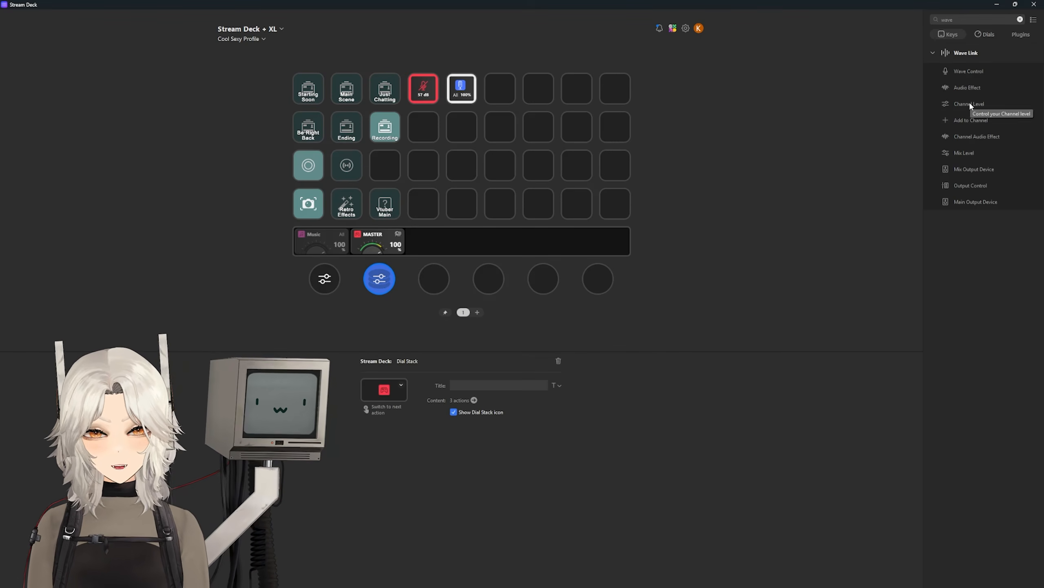
{"action": "left_click_drag", "start_coordinate": [971, 107], "coordinate": [475, 165]}
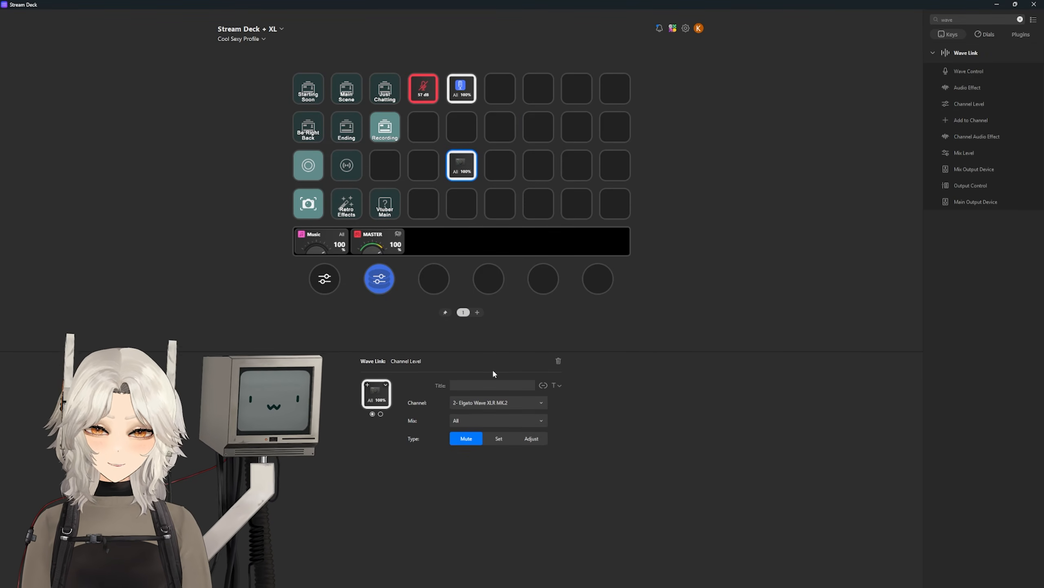
{"action": "left_click", "coordinate": [489, 402]}
{"action": "left_click", "coordinate": [479, 452]}
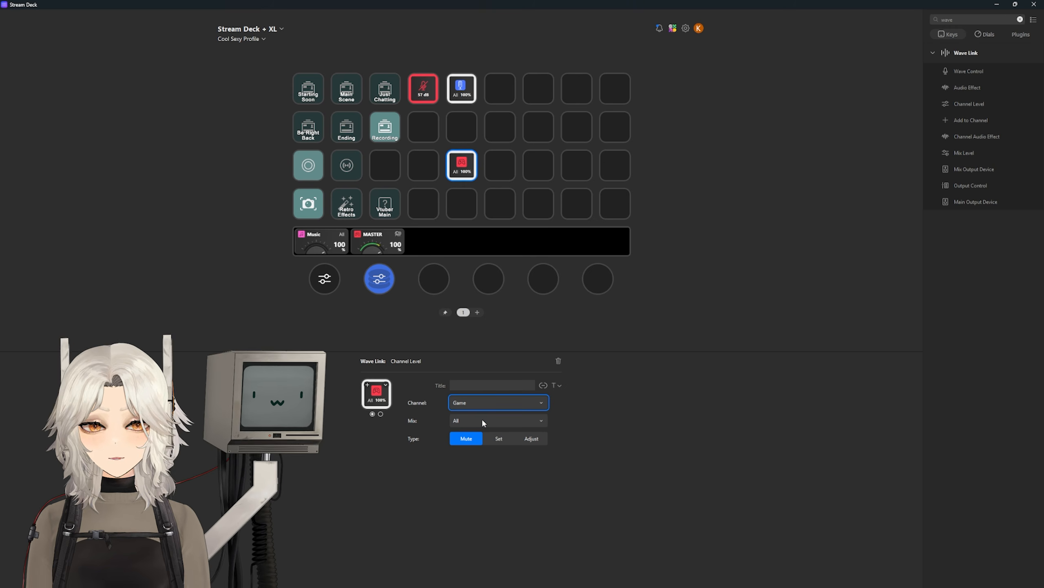
{"action": "left_click", "coordinate": [531, 439]}
{"action": "left_click", "coordinate": [482, 474]}
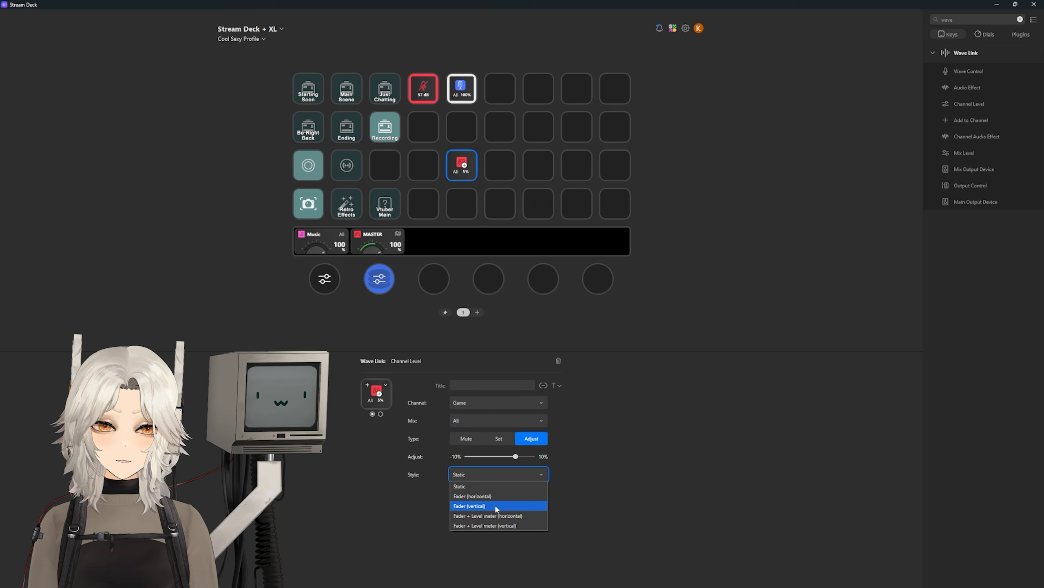
{"action": "left_click", "coordinate": [493, 515]}
Step: Add a second Game Channel Level key at row 3, column 4: mix All, Adjust -5%, Fader + Level meter
{"action": "left_click_drag", "start_coordinate": [964, 103], "coordinate": [427, 170]}
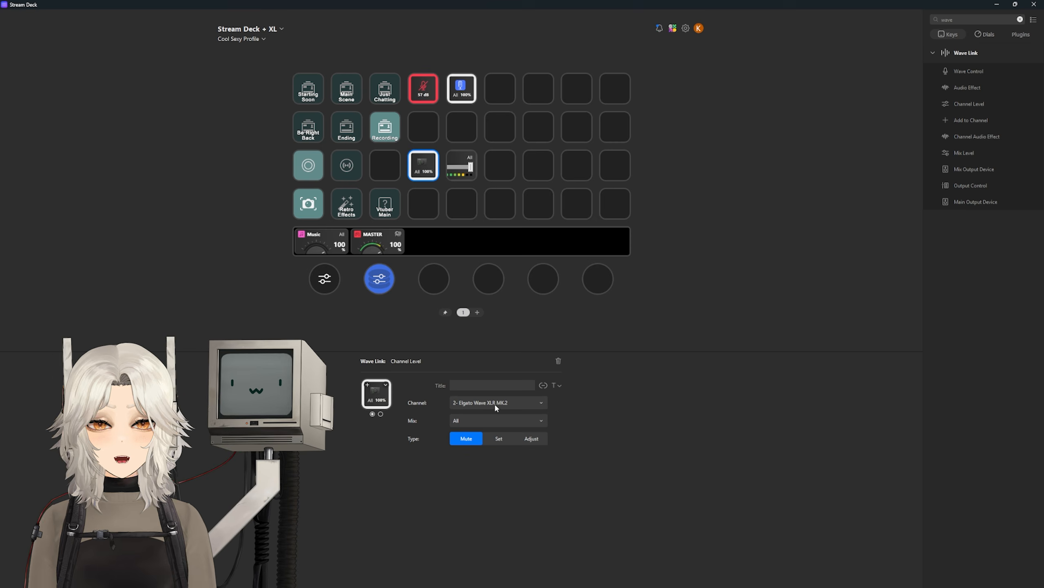
{"action": "left_click", "coordinate": [494, 403]}
{"action": "left_click", "coordinate": [487, 453]}
{"action": "left_click", "coordinate": [481, 419]}
{"action": "left_click", "coordinate": [487, 431]}
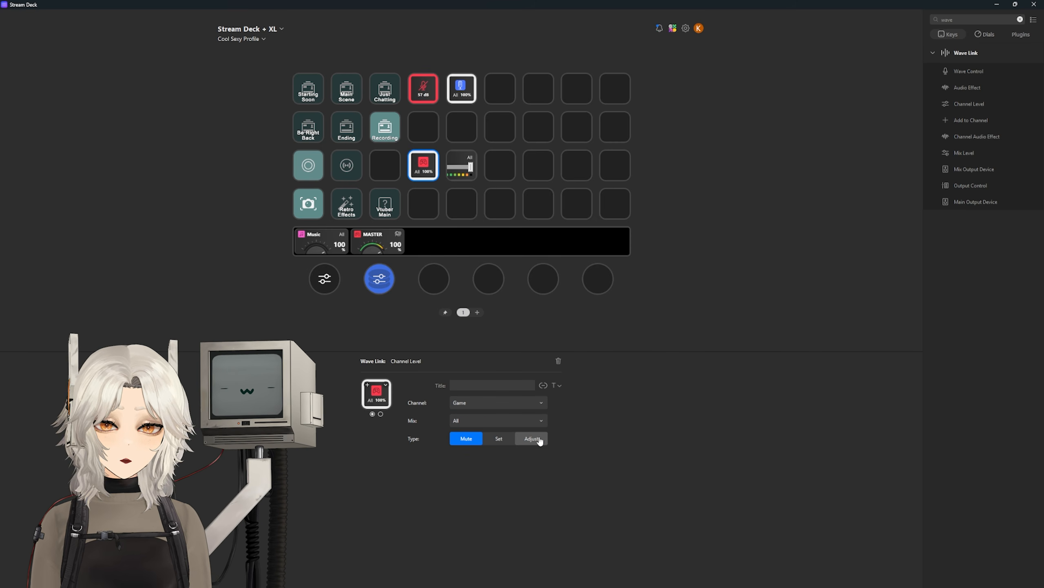
{"action": "left_click", "coordinate": [540, 440]}
{"action": "left_click", "coordinate": [516, 475]}
{"action": "left_click", "coordinate": [512, 519]}
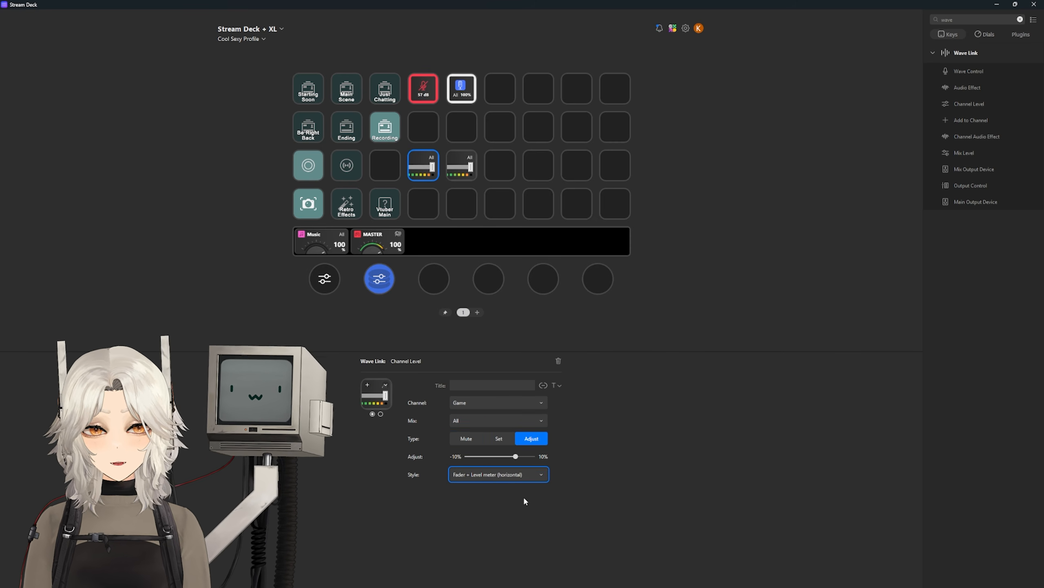
{"action": "left_click_drag", "start_coordinate": [499, 459], "coordinate": [484, 458]}
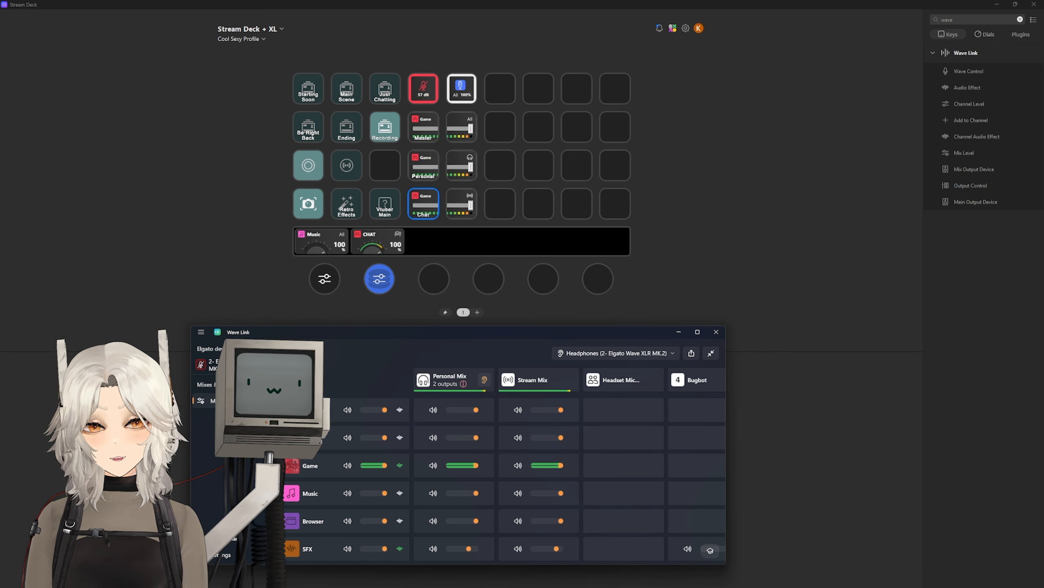
Step: Search 'twitch' and add Shield Mode, Slow Chat, Followers Chat and Emote Chat keys
{"action": "left_click_drag", "start_coordinate": [956, 19], "coordinate": [908, 15]}
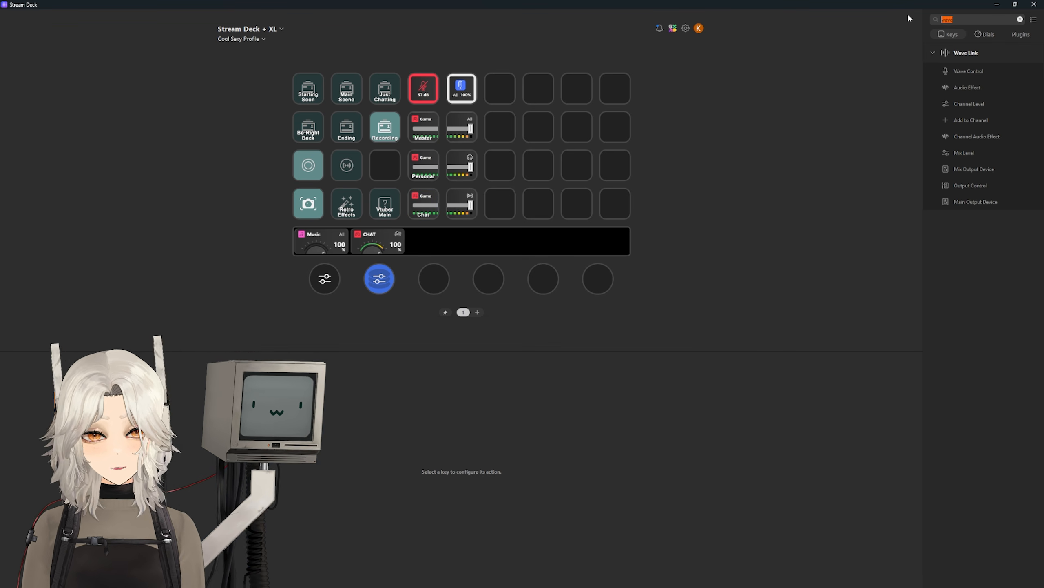
{"action": "type", "text": "twitch"}
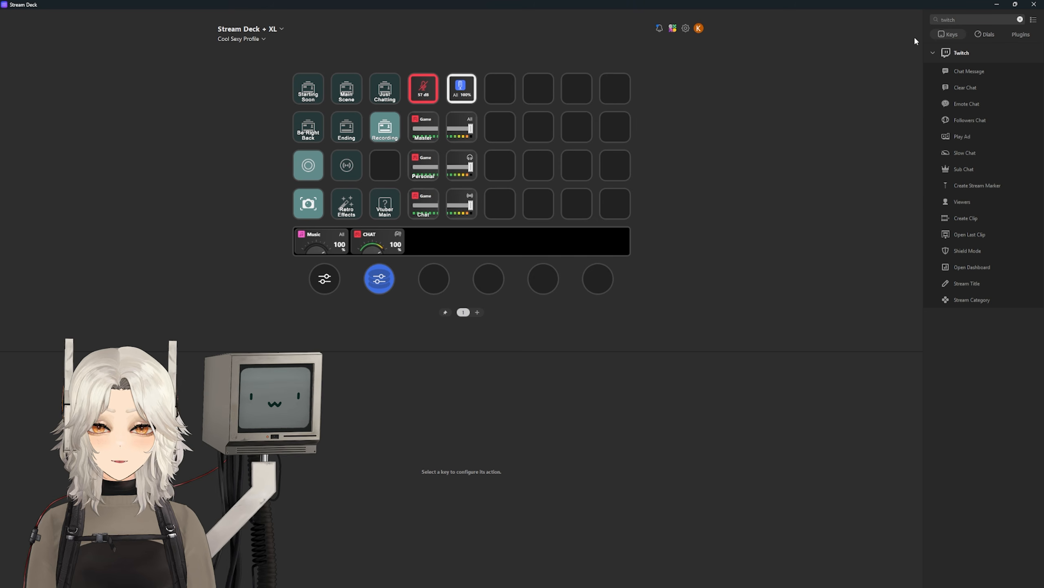
{"action": "left_click_drag", "start_coordinate": [963, 257], "coordinate": [393, 172]}
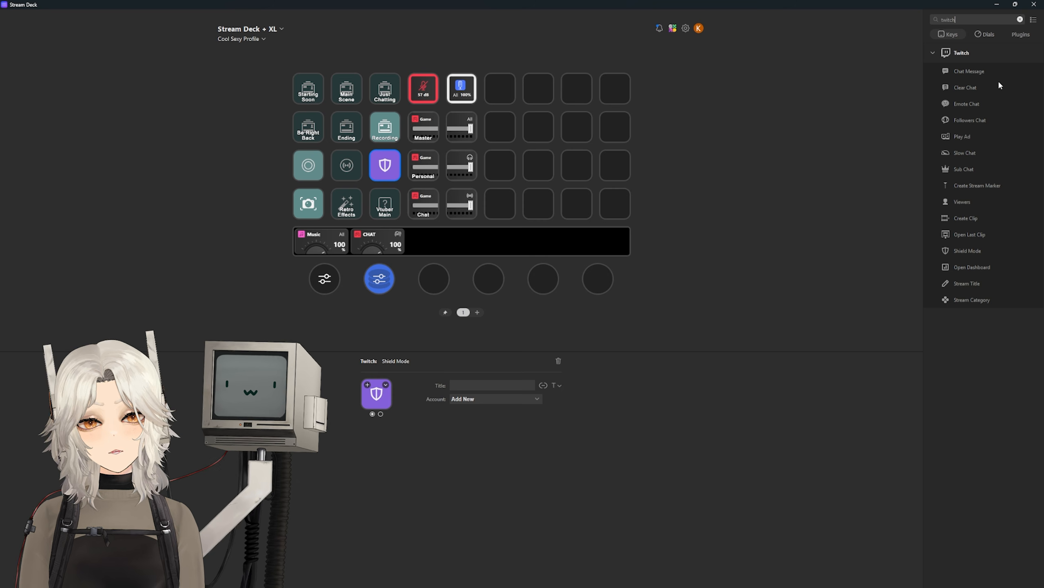
{"action": "left_click_drag", "start_coordinate": [964, 153], "coordinate": [499, 88]}
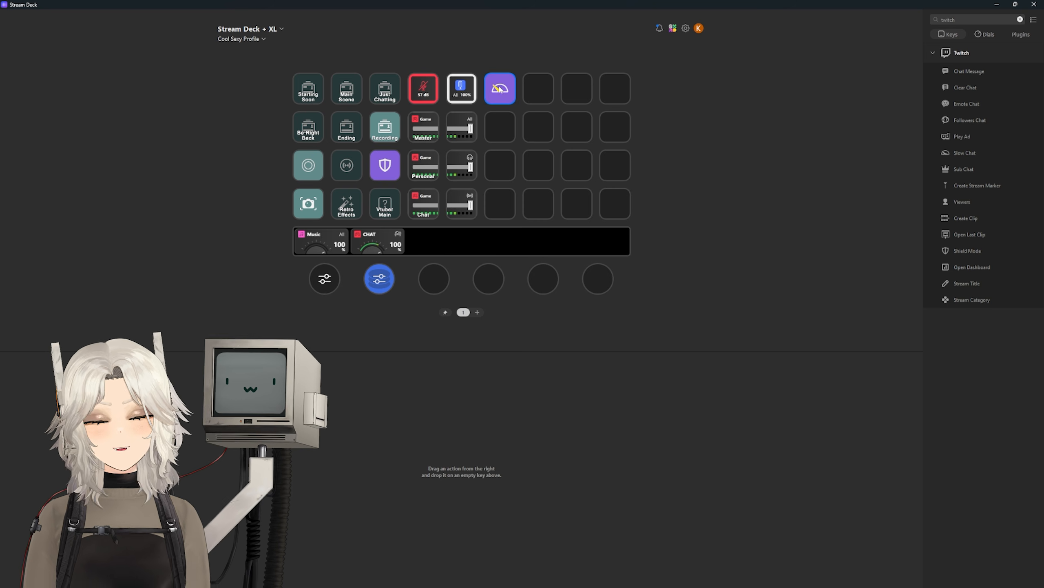
{"action": "left_click_drag", "start_coordinate": [961, 120], "coordinate": [539, 88]}
{"action": "left_click_drag", "start_coordinate": [947, 103], "coordinate": [577, 88]}
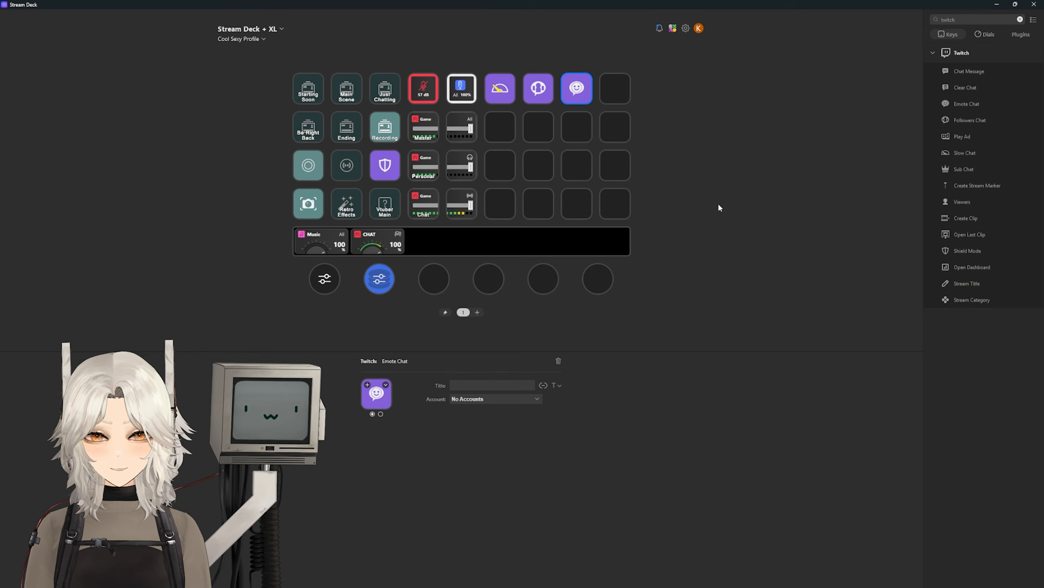
Step: Link a new Twitch account by authorizing Stream Deck, and add a Viewers key in the last top-row slot
{"action": "left_click", "coordinate": [478, 399]}
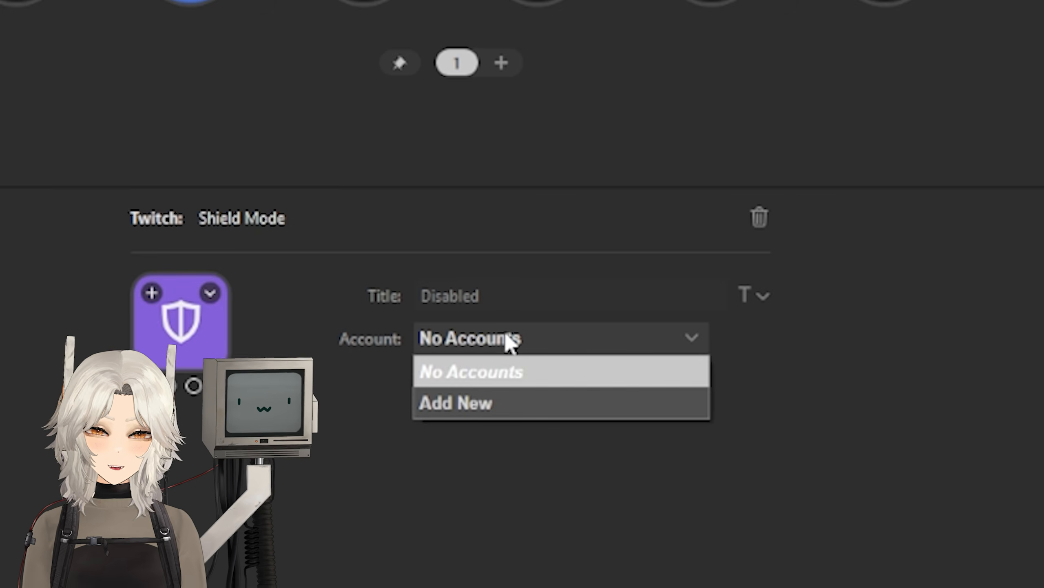
{"action": "left_click", "coordinate": [450, 413]}
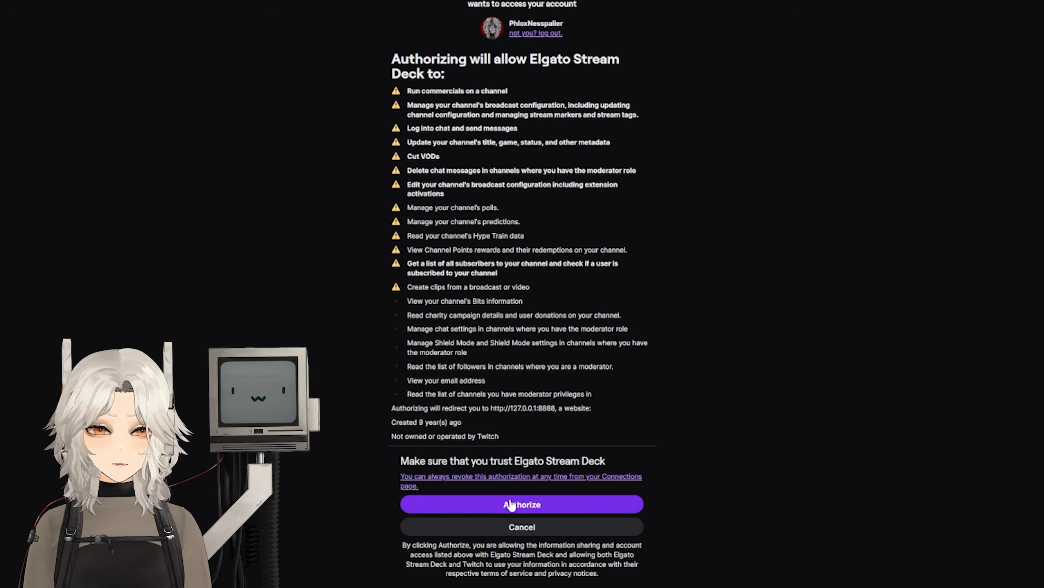
{"action": "left_click", "coordinate": [552, 508]}
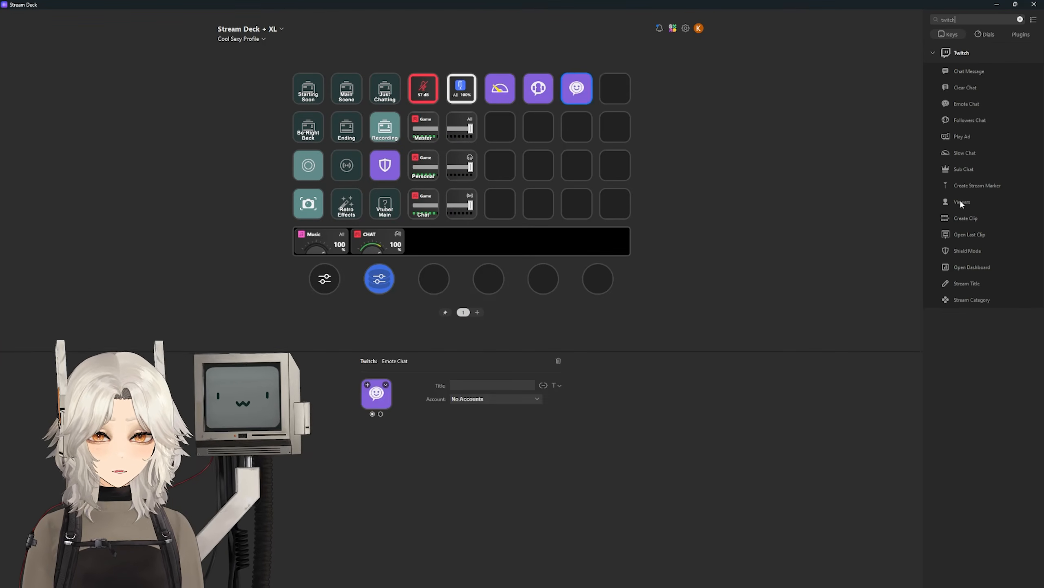
{"action": "left_click_drag", "start_coordinate": [961, 203], "coordinate": [615, 88]}
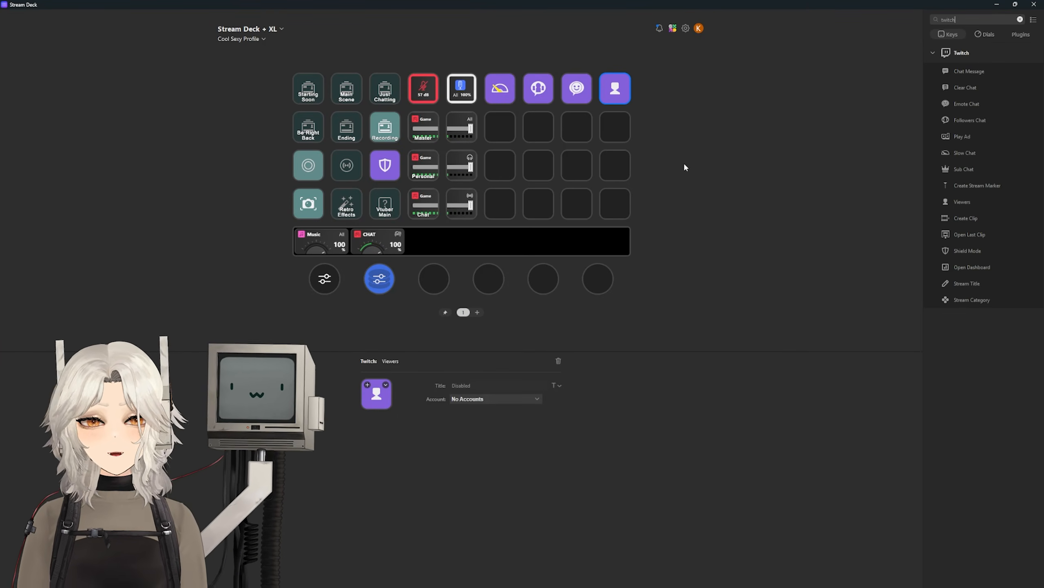
Step: Add a Twitch Chat Message key saying 'im making a tutorial hopefully no one is in chat', plus an Open Dashboard key
{"action": "left_click_drag", "start_coordinate": [969, 71], "coordinate": [499, 128]}
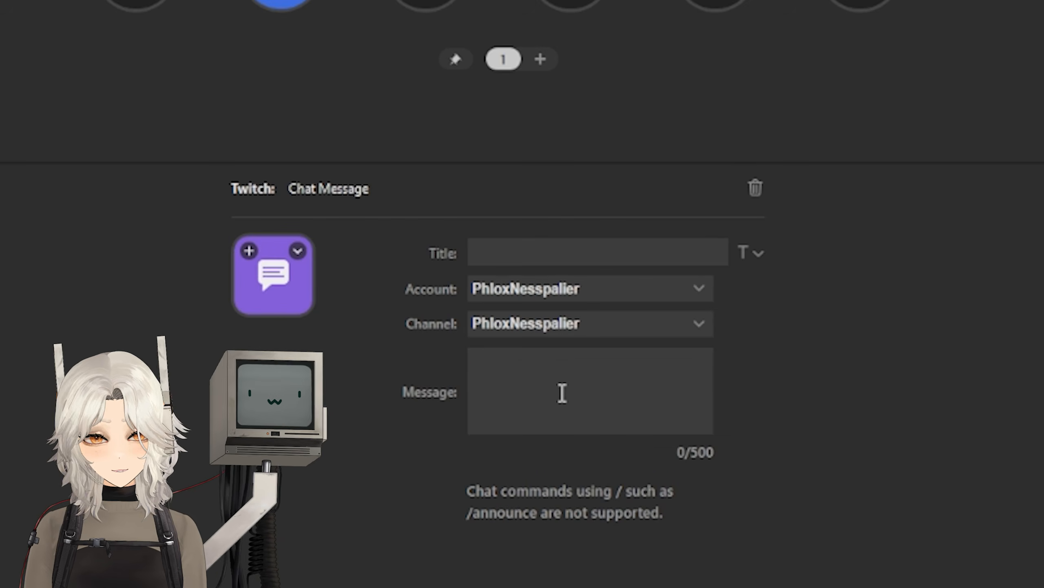
{"action": "left_click", "coordinate": [486, 438]}
{"action": "type", "text": "im making a tutorial hopefully no one is in chat"}
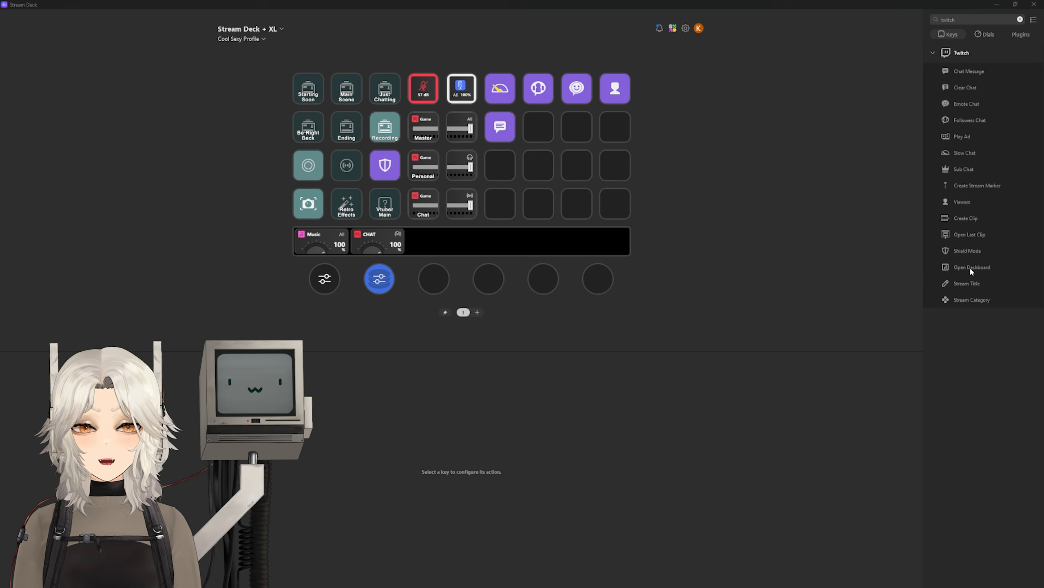
{"action": "left_click_drag", "start_coordinate": [972, 266], "coordinate": [543, 130]}
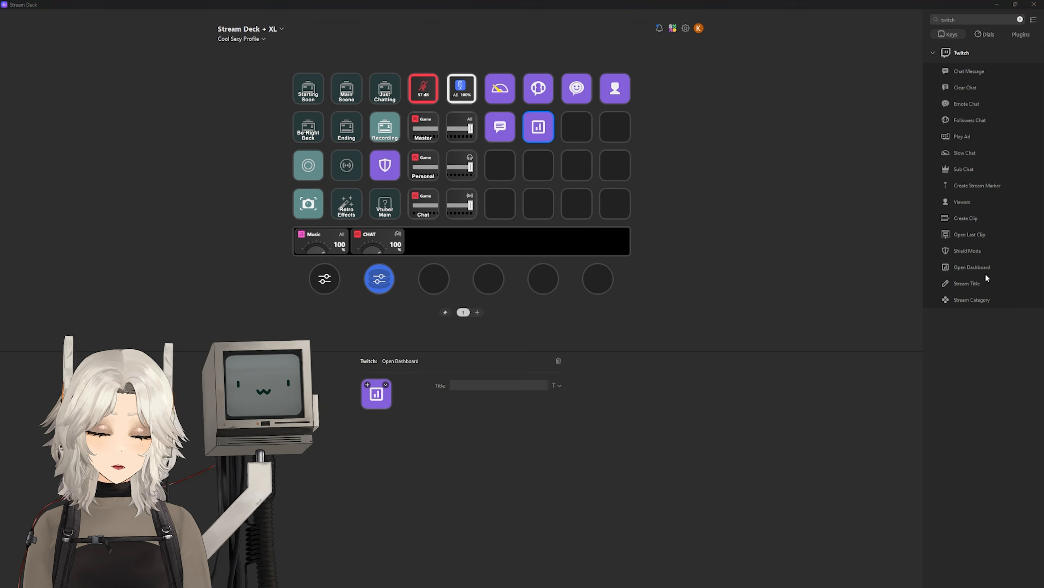
Step: Add two Stream Category keys ending row 2, set to Just Chatting and Mr. Sleepy Man
{"action": "left_click_drag", "start_coordinate": [972, 300], "coordinate": [584, 126]}
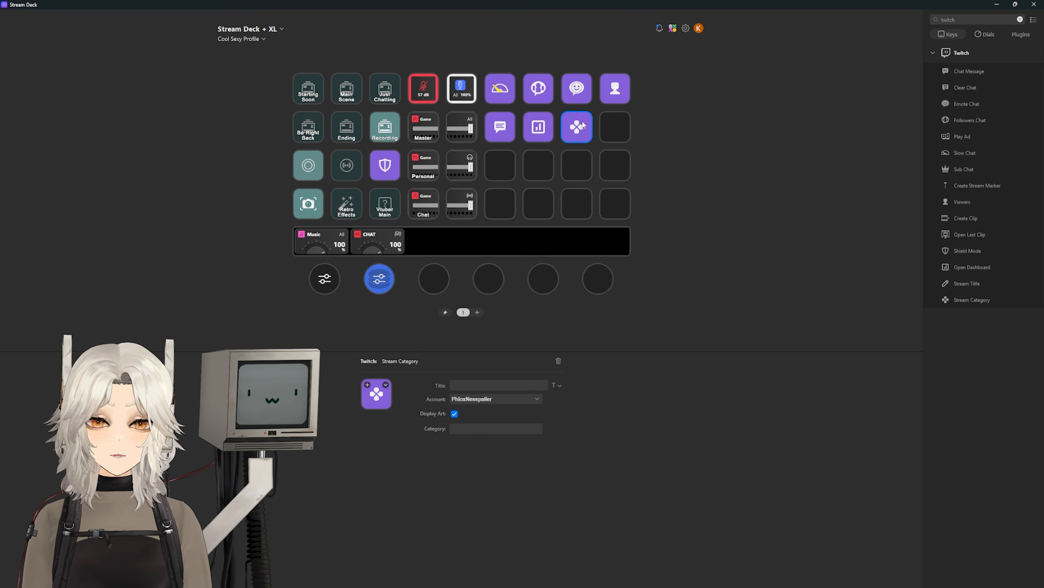
{"action": "left_click", "coordinate": [473, 429]}
{"action": "type", "text": "just"}
{"action": "left_click", "coordinate": [476, 446]}
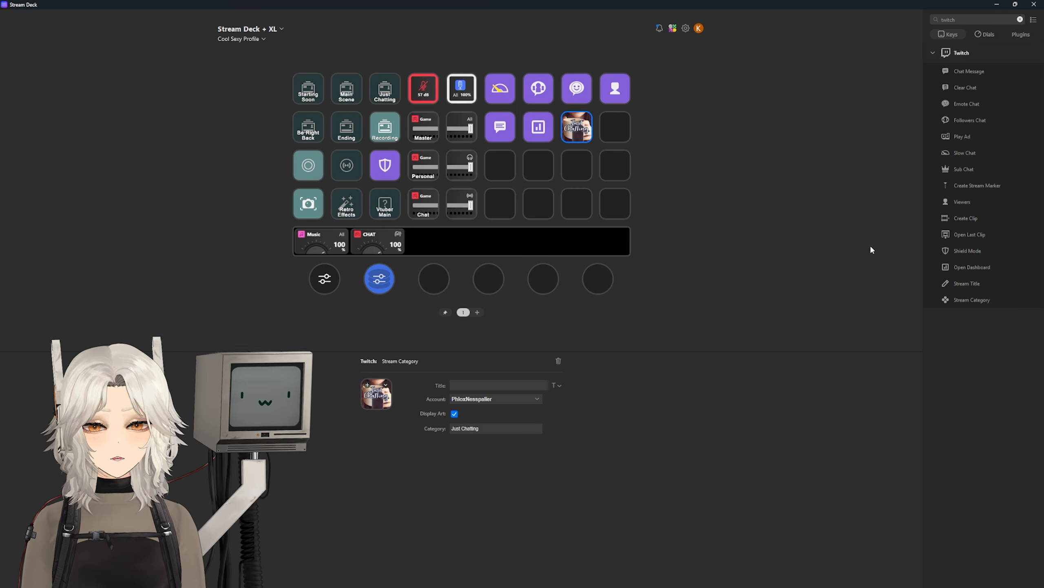
{"action": "left_click_drag", "start_coordinate": [968, 304], "coordinate": [615, 128]}
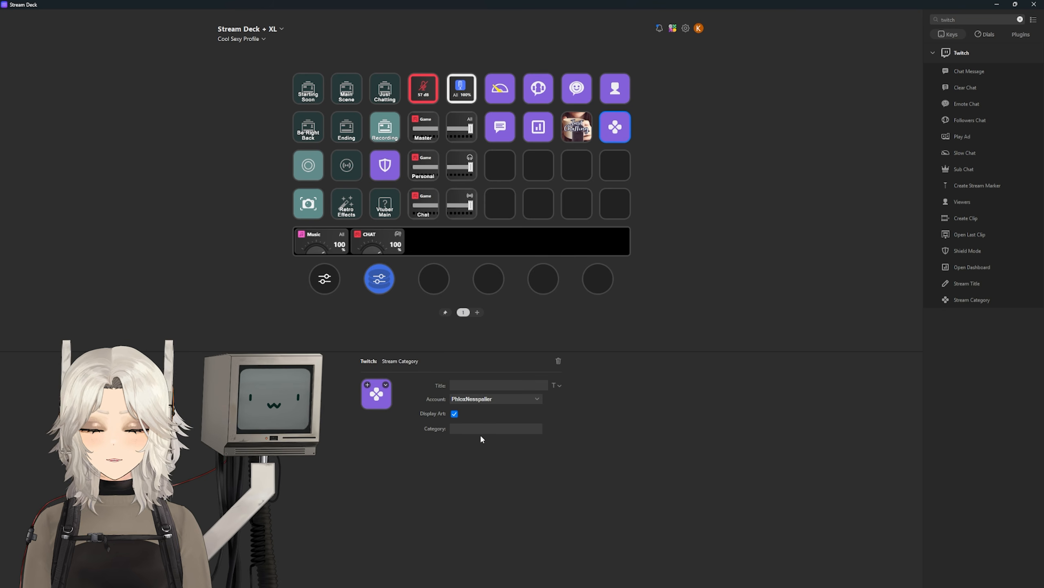
{"action": "left_click", "coordinate": [477, 428]}
{"action": "type", "text": "mr slee"}
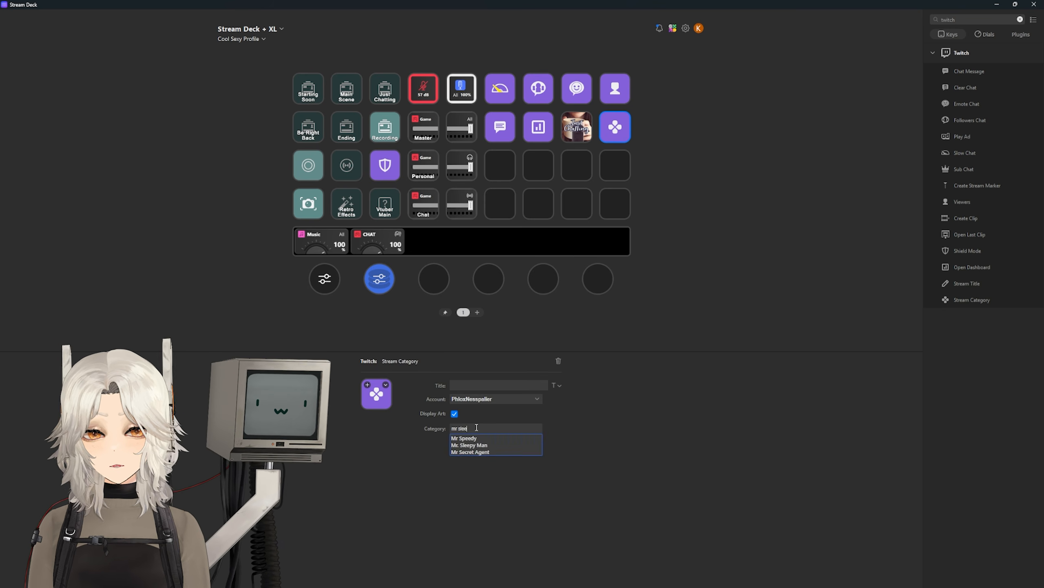
{"action": "left_click", "coordinate": [477, 446]}
{"action": "double_click", "coordinate": [959, 20]}
{"action": "type", "text": "vtub"}
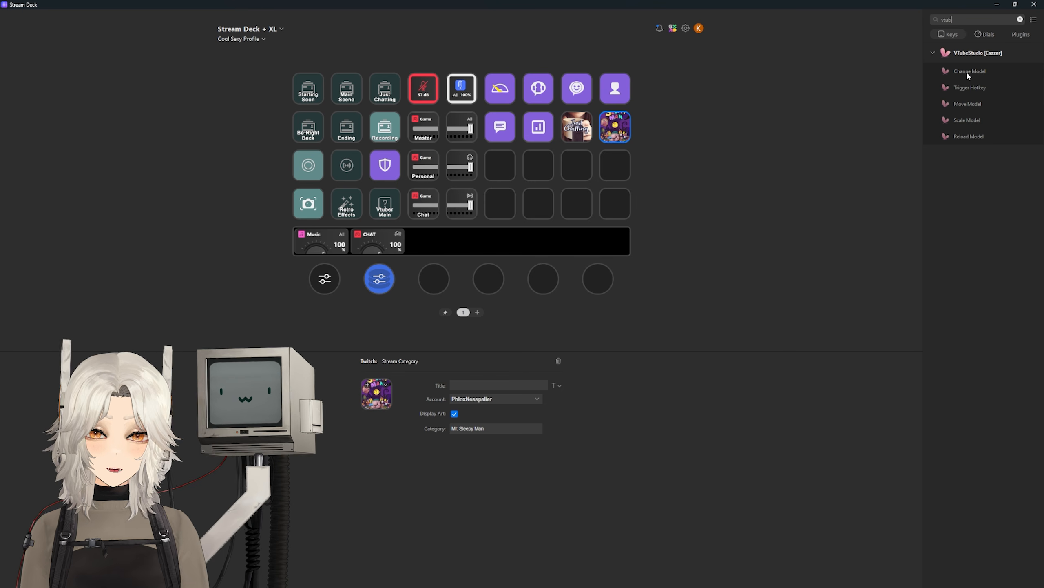
Step: Place a Move Model key in row 3, then enable VTube Studio's plugin API and allow Stream Deck access
{"action": "left_click_drag", "start_coordinate": [963, 105], "coordinate": [500, 165]}
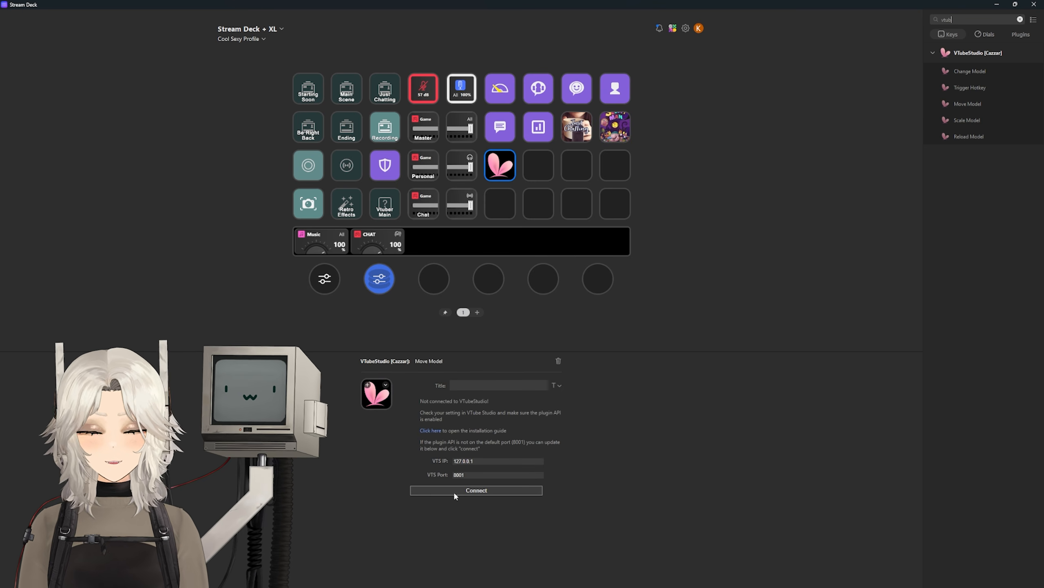
{"action": "left_click", "coordinate": [463, 578]}
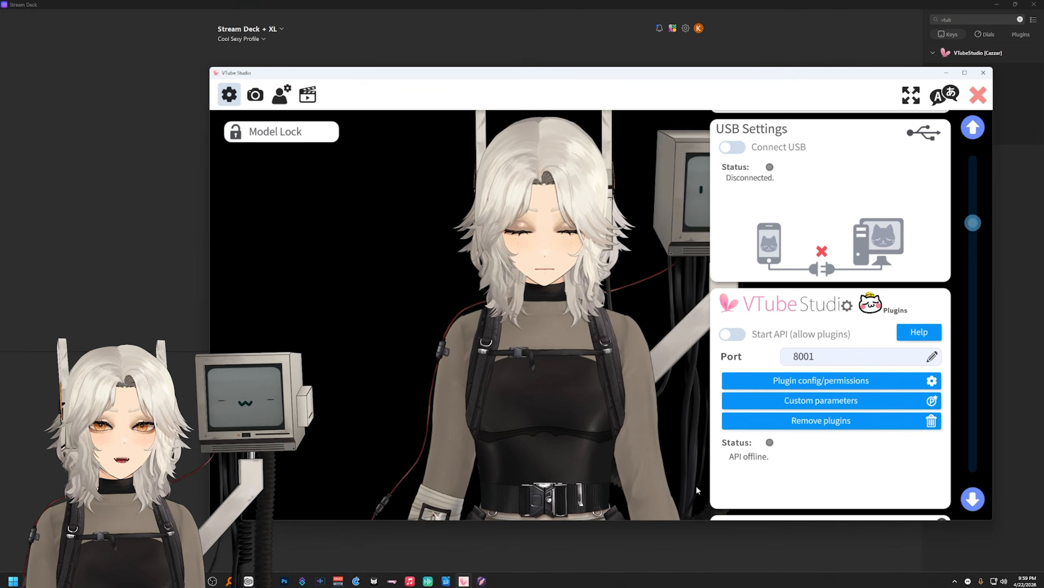
{"action": "left_click", "coordinate": [735, 337]}
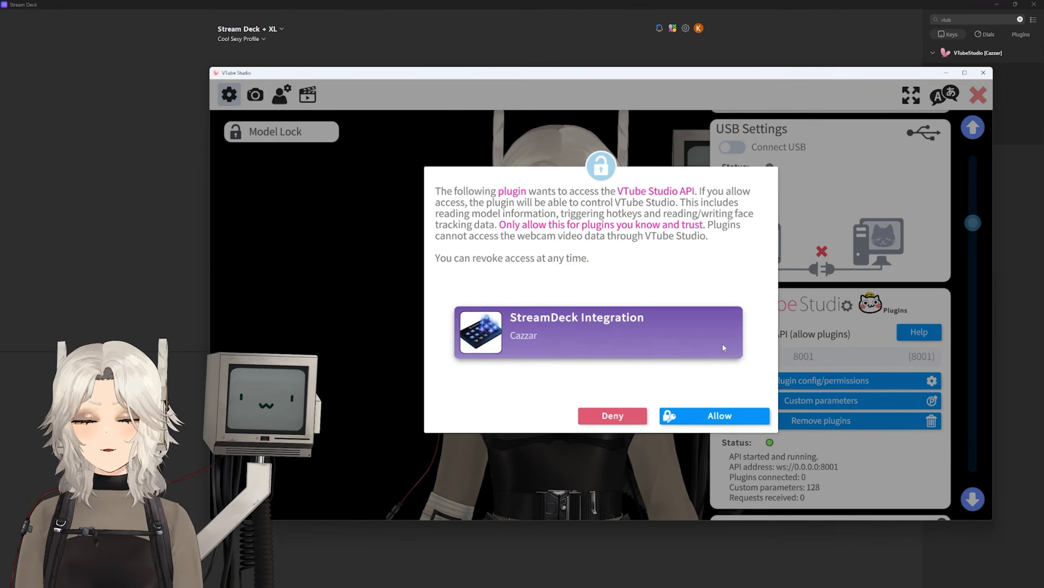
{"action": "left_click", "coordinate": [692, 423]}
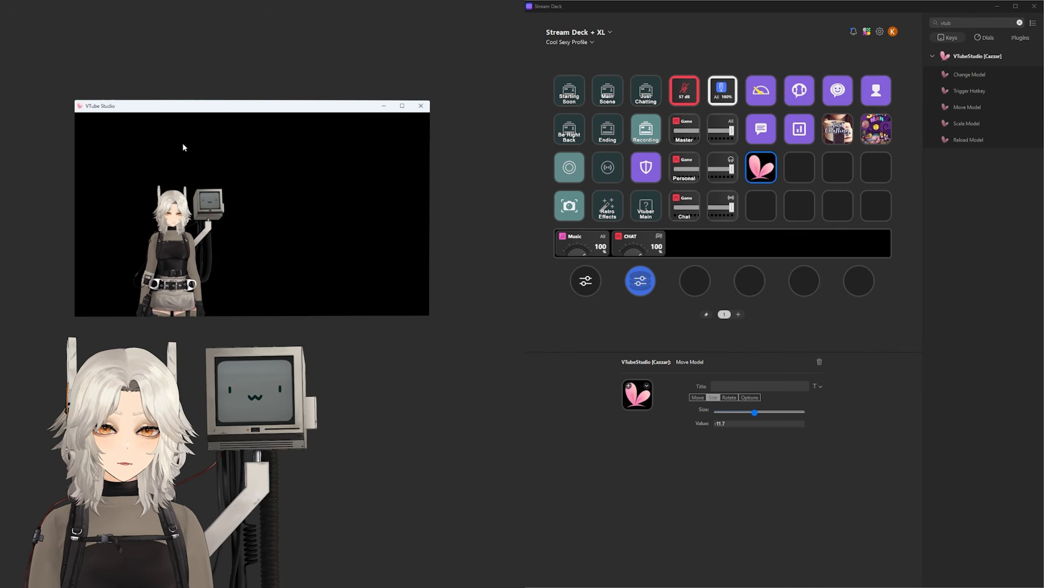
{"action": "left_click", "coordinate": [748, 398]}
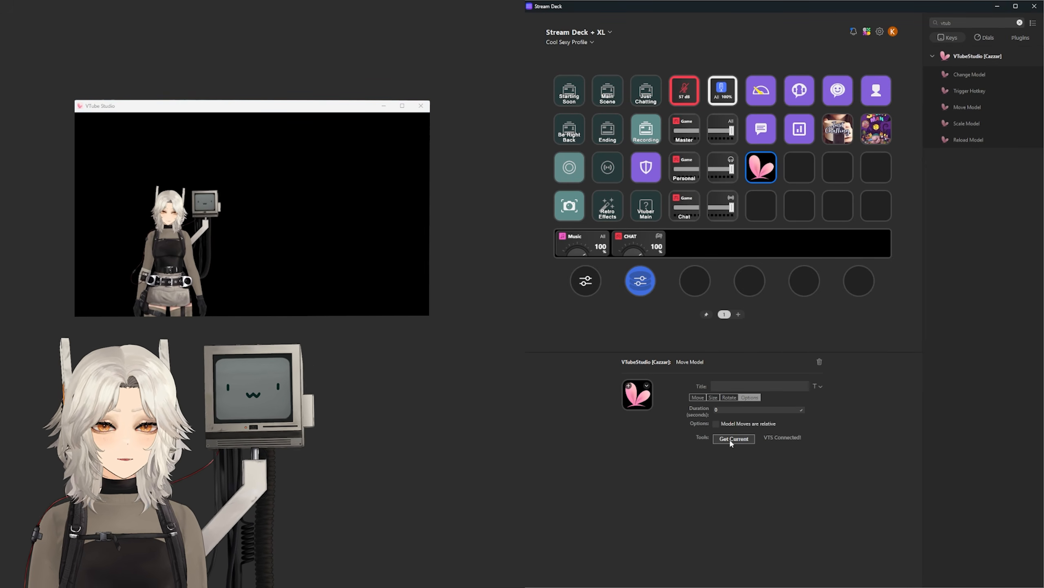
Step: Position the VTube model in the lower-right corner and save that position to the Move Model key
{"action": "left_click_drag", "start_coordinate": [178, 264], "coordinate": [306, 241]}
{"action": "scroll", "coordinate": [306, 241], "scroll_direction": "up", "scroll_amount": 10}
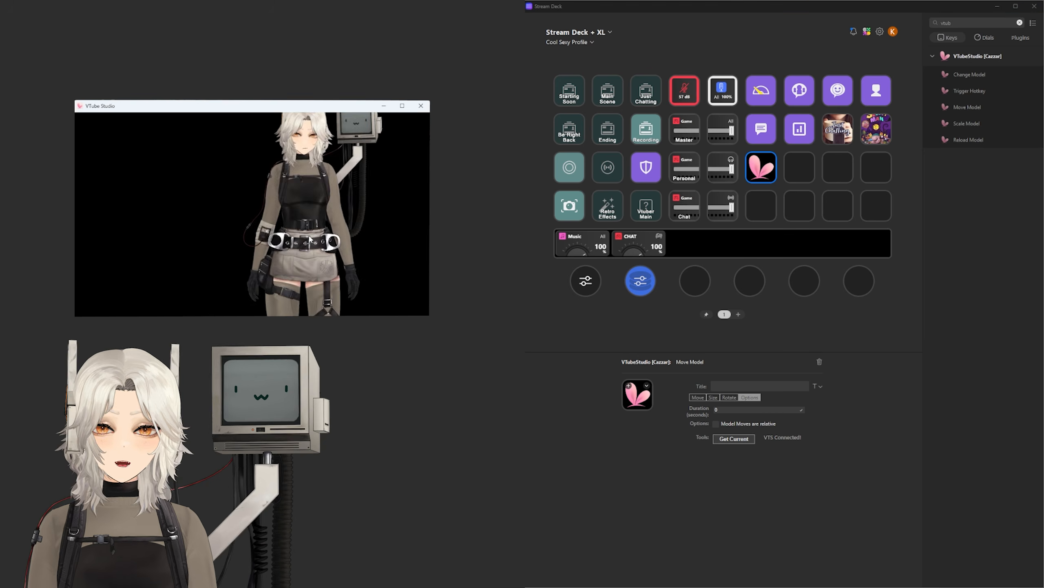
{"action": "left_click_drag", "start_coordinate": [325, 135], "coordinate": [366, 303]}
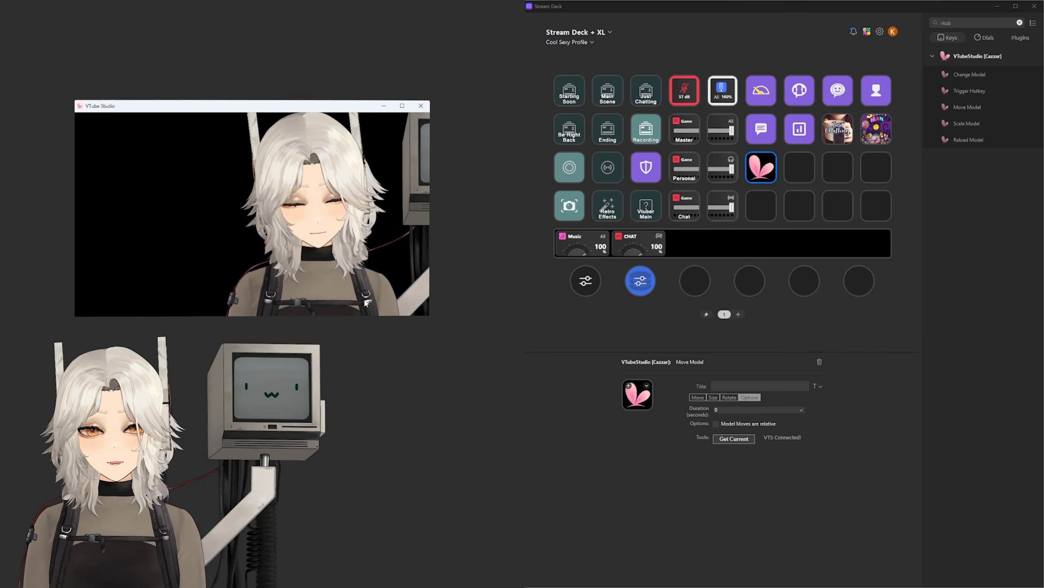
{"action": "left_click", "coordinate": [759, 176]}
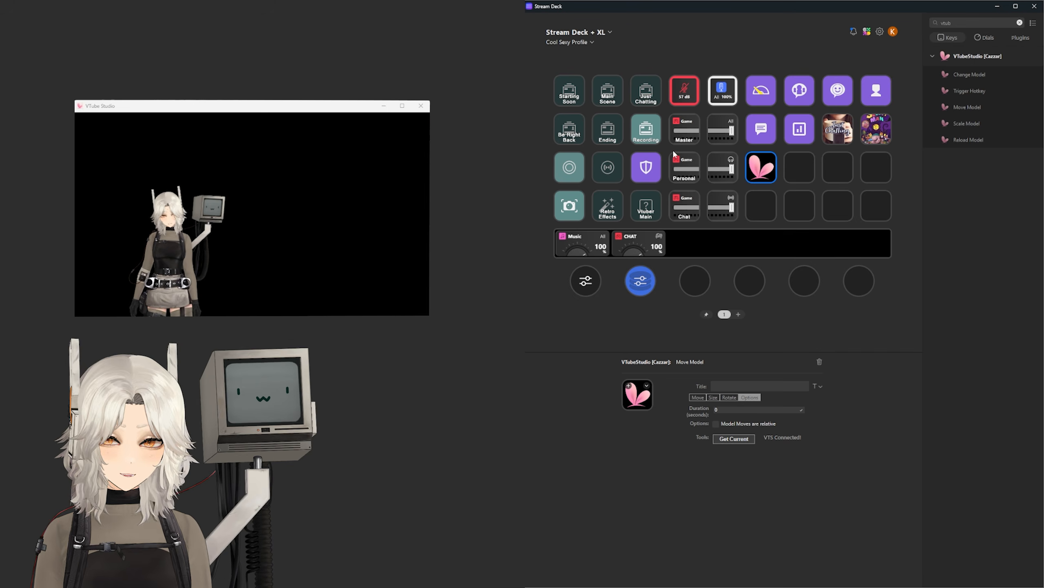
{"action": "left_click_drag", "start_coordinate": [182, 242], "coordinate": [342, 234]}
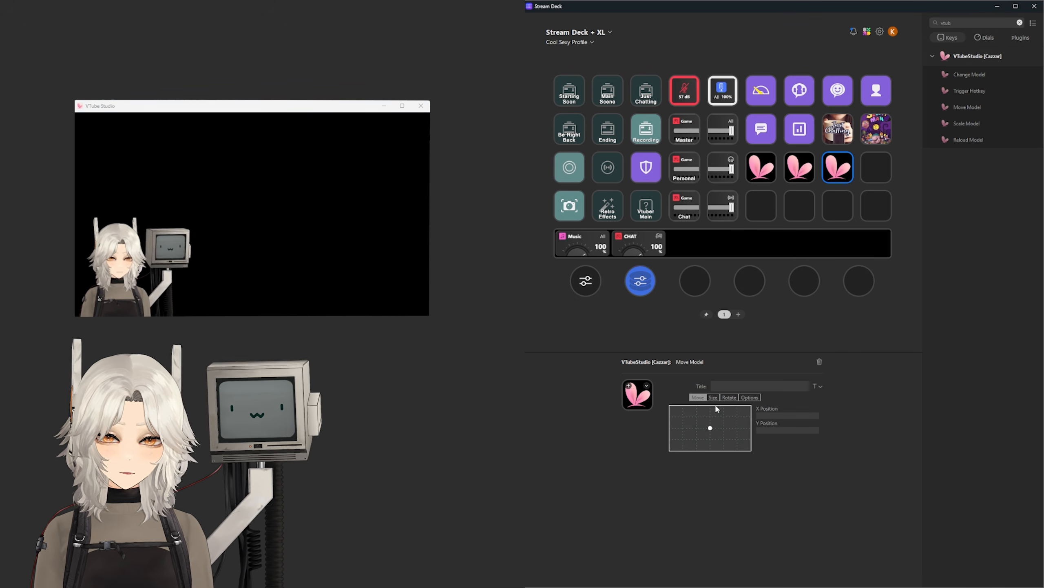
{"action": "scroll", "coordinate": [326, 206], "scroll_direction": "up", "scroll_amount": 5}
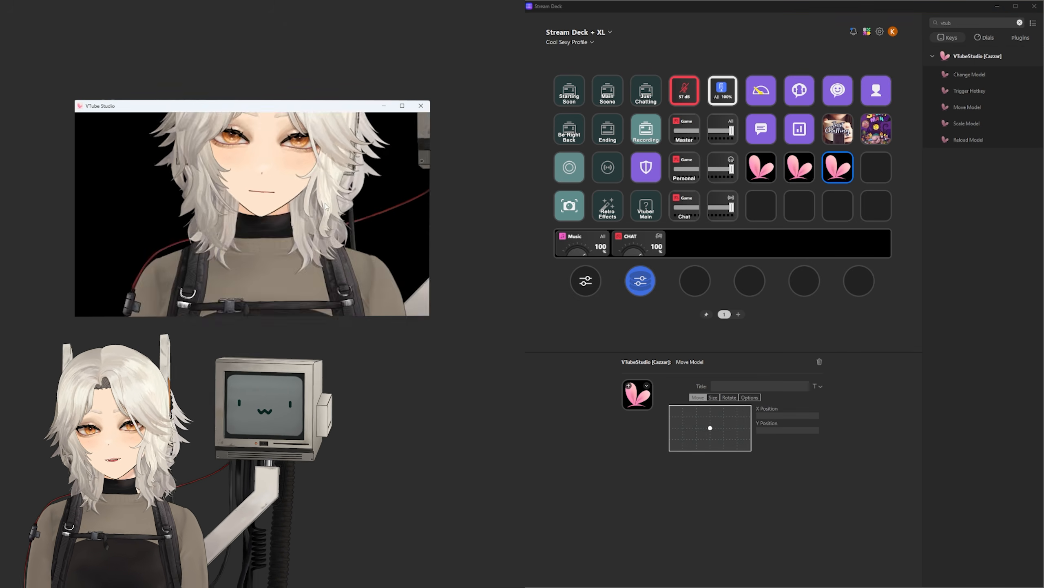
{"action": "left_click", "coordinate": [749, 398]}
{"action": "left_click", "coordinate": [734, 440]}
Step: Add two more Move Model keys to row 3 with saved positions, and assign Zoom Model to the third dial
{"action": "left_click_drag", "start_coordinate": [968, 107], "coordinate": [880, 171]}
{"action": "scroll", "coordinate": [352, 171], "scroll_direction": "down", "scroll_amount": 5}
{"action": "left_click_drag", "start_coordinate": [352, 170], "coordinate": [352, 119]}
{"action": "left_click", "coordinate": [750, 398]}
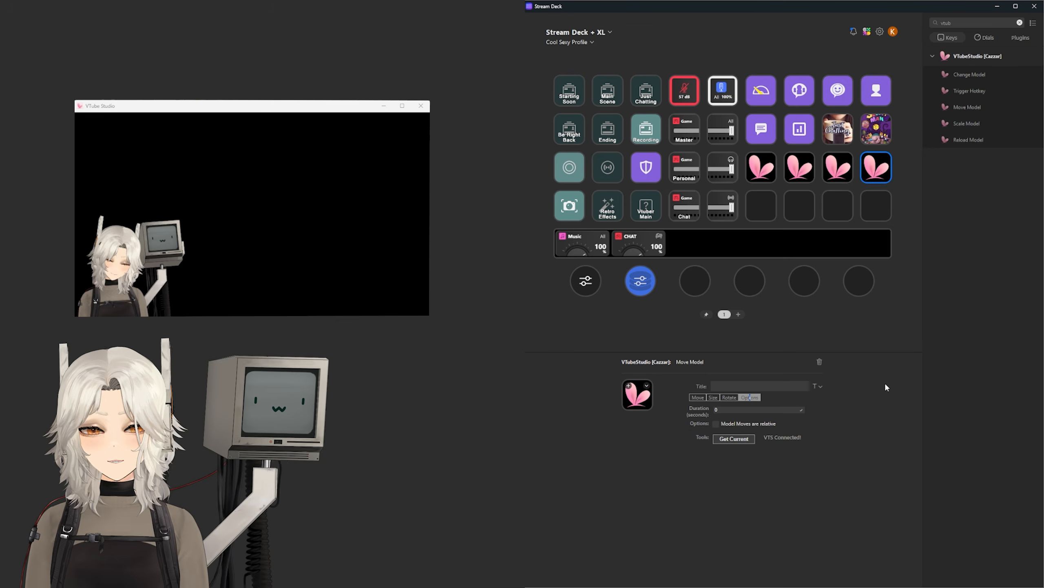
{"action": "left_click", "coordinate": [984, 38]}
{"action": "left_click_drag", "start_coordinate": [967, 74], "coordinate": [695, 280]}
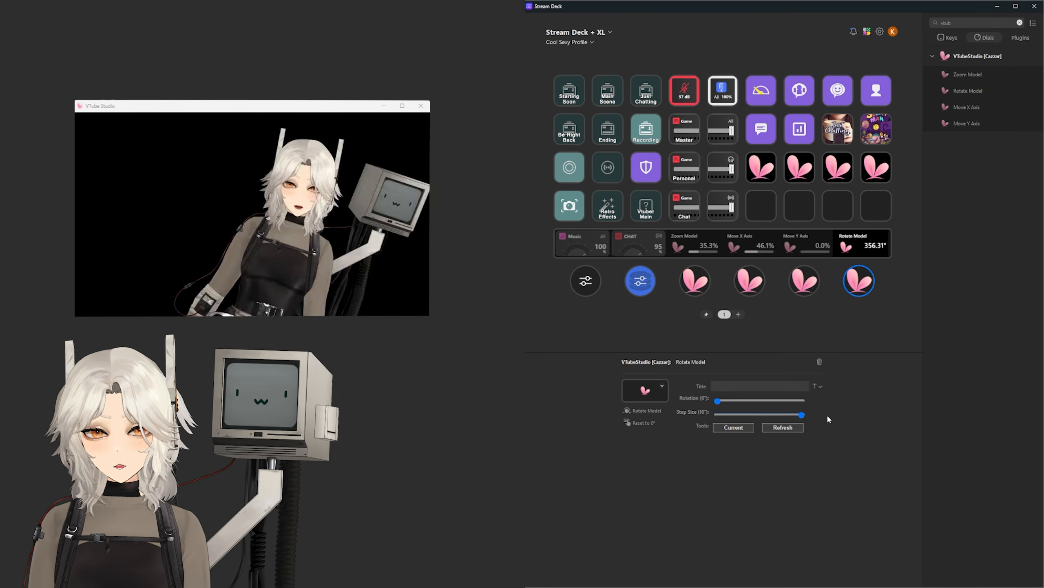
Step: Add VTube Studio Change Model, Reload Model and Trigger Hotkey keys to row 4, with the hotkey set to GameBoy
{"action": "left_click", "coordinate": [948, 37]}
{"action": "left_click_drag", "start_coordinate": [971, 76], "coordinate": [766, 203]}
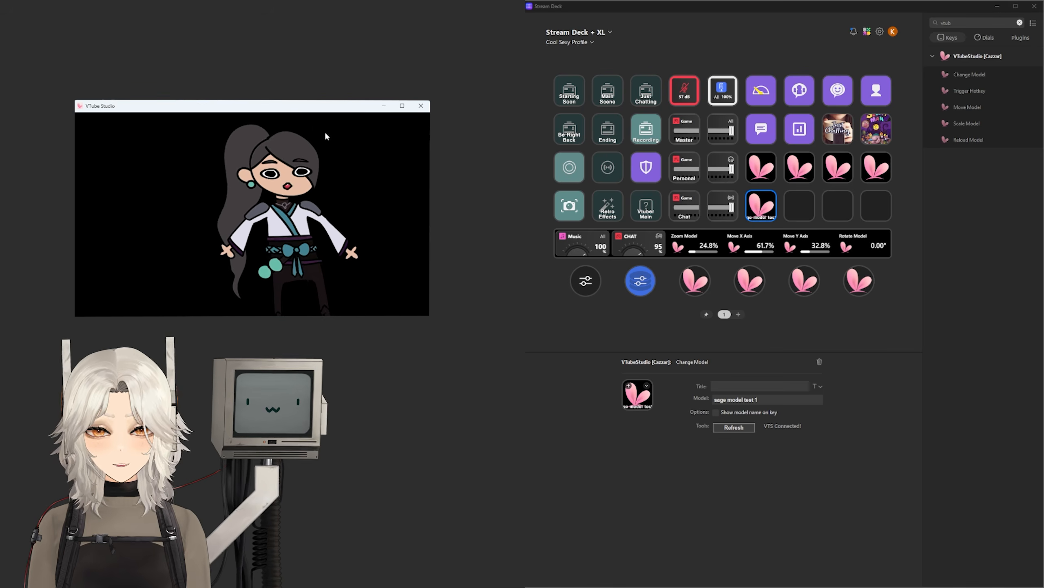
{"action": "left_click_drag", "start_coordinate": [968, 142], "coordinate": [799, 206]}
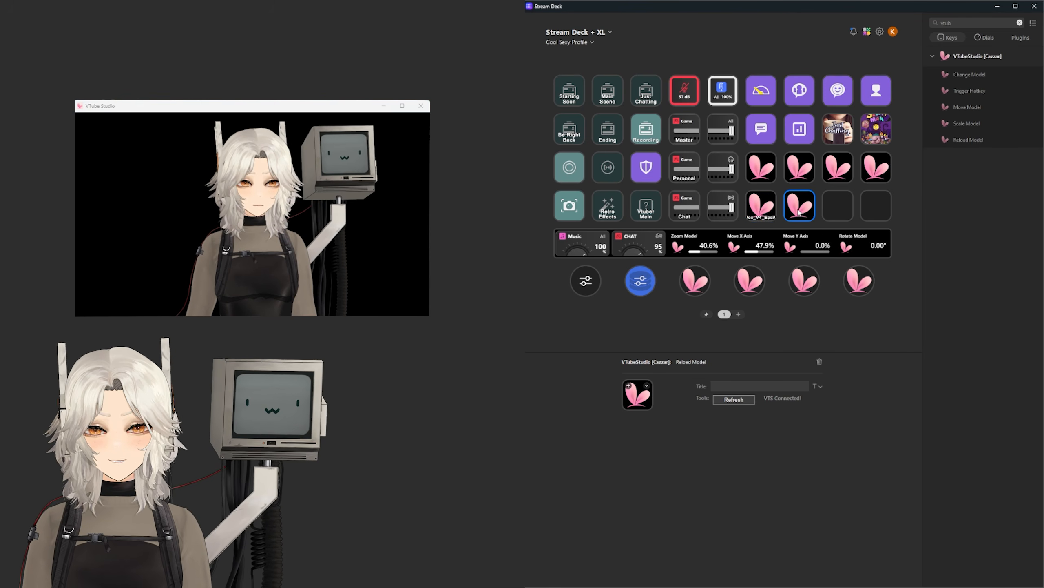
{"action": "left_click_drag", "start_coordinate": [970, 91], "coordinate": [837, 205]}
{"action": "left_click", "coordinate": [731, 413]}
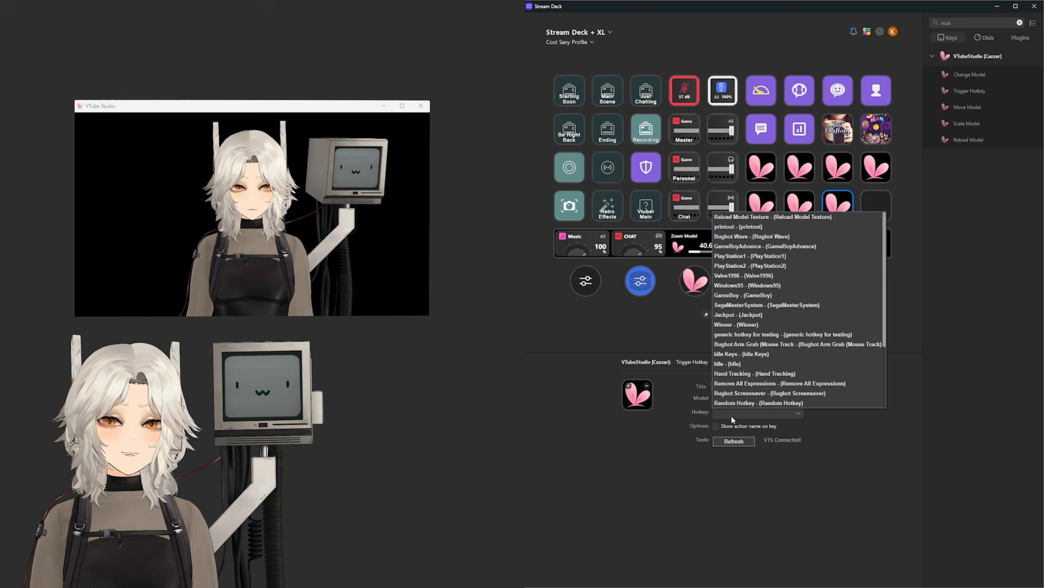
{"action": "left_click", "coordinate": [743, 297]}
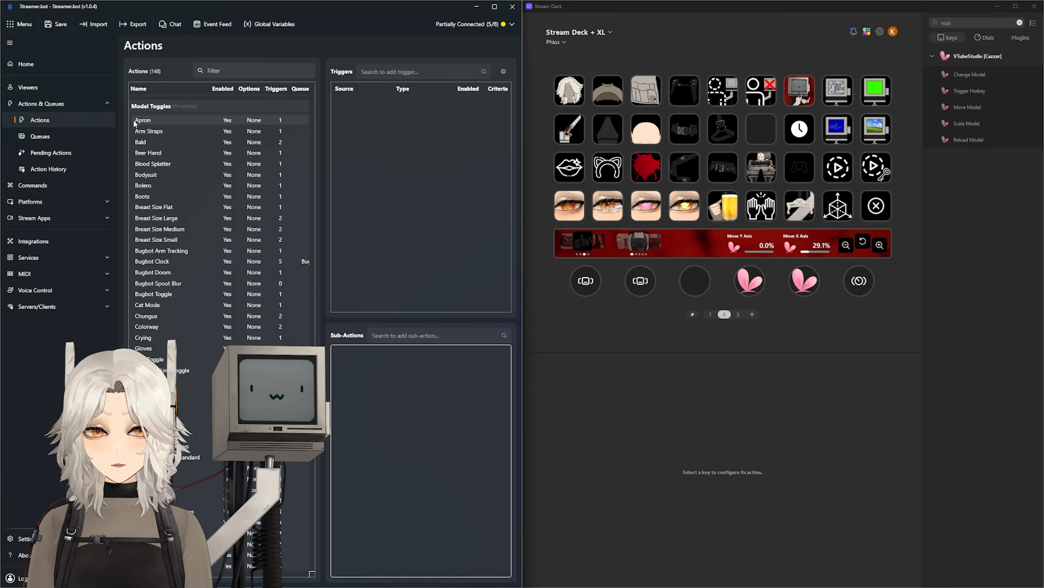
{"action": "left_click", "coordinate": [142, 120]}
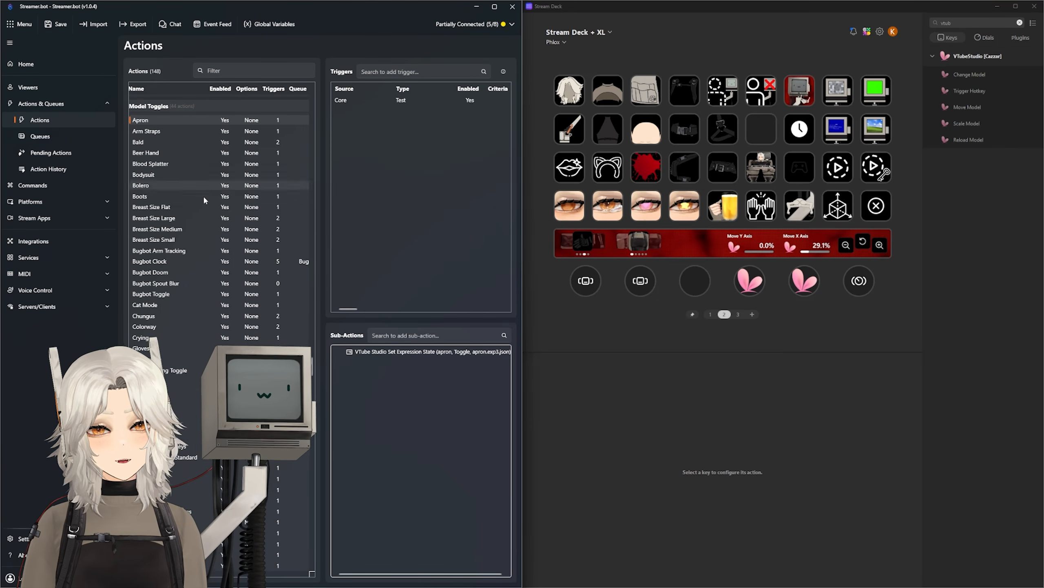
{"action": "left_click", "coordinate": [398, 353]}
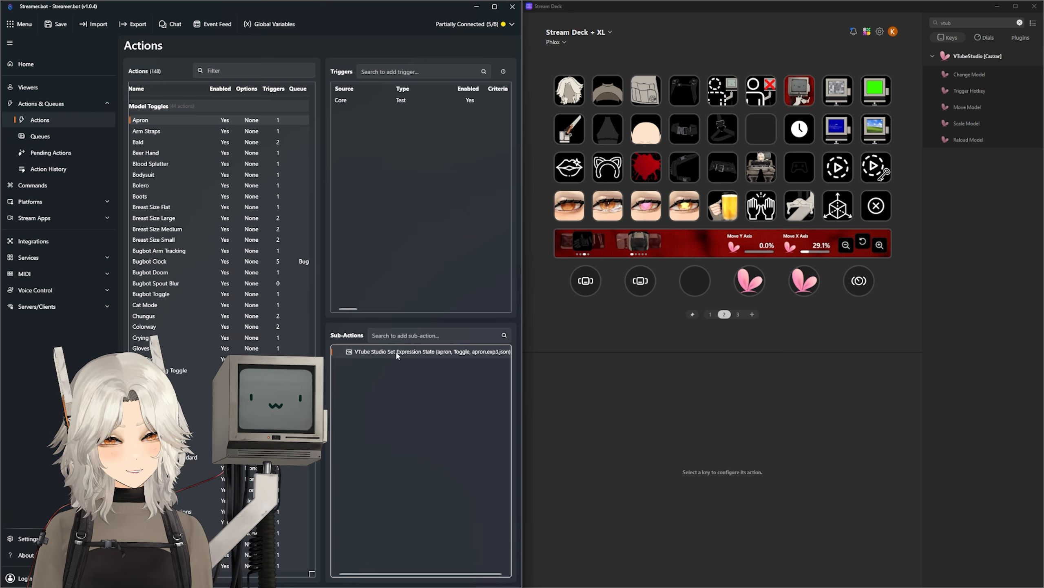
{"action": "double_click", "coordinate": [398, 353]}
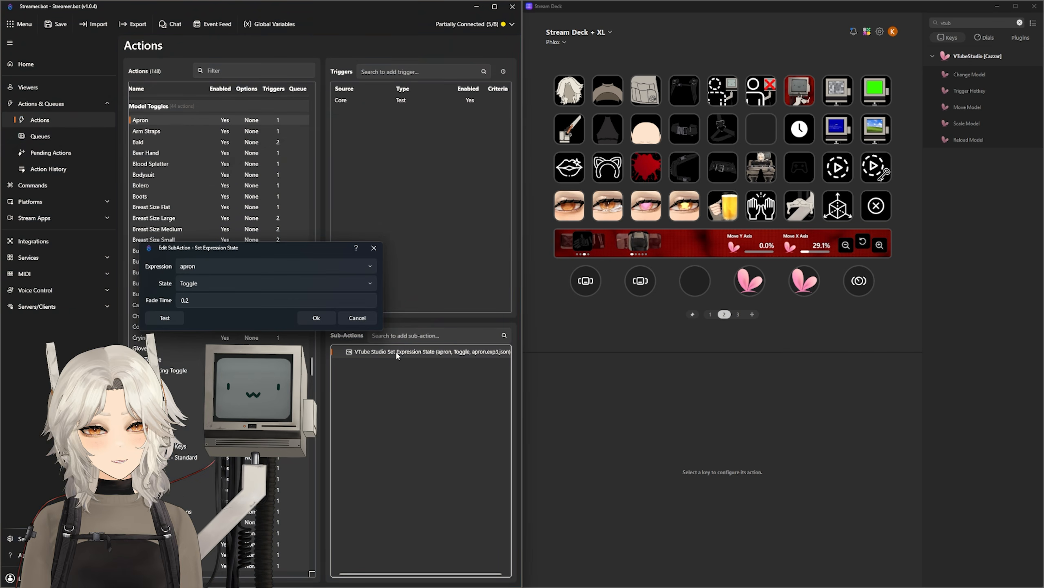
{"action": "left_click", "coordinate": [309, 270]}
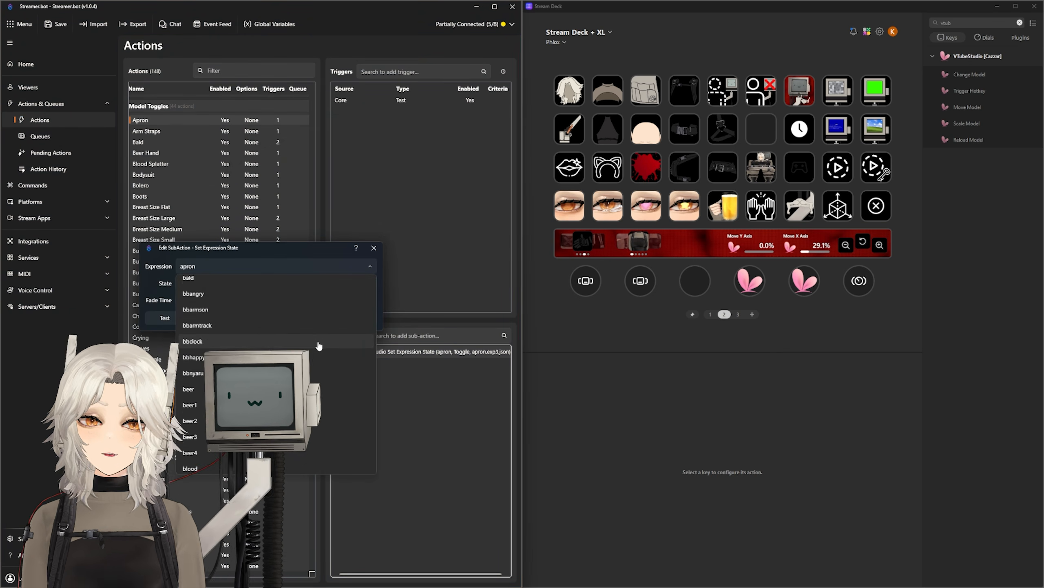
{"action": "scroll", "coordinate": [353, 382], "scroll_direction": "down", "scroll_amount": 5}
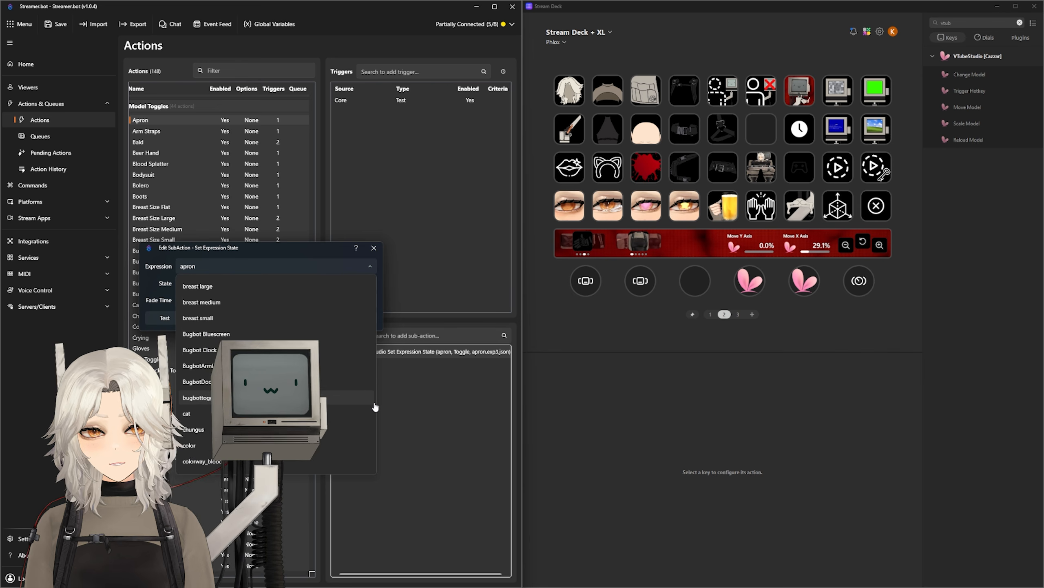
{"action": "scroll", "coordinate": [363, 381], "scroll_direction": "down", "scroll_amount": 5}
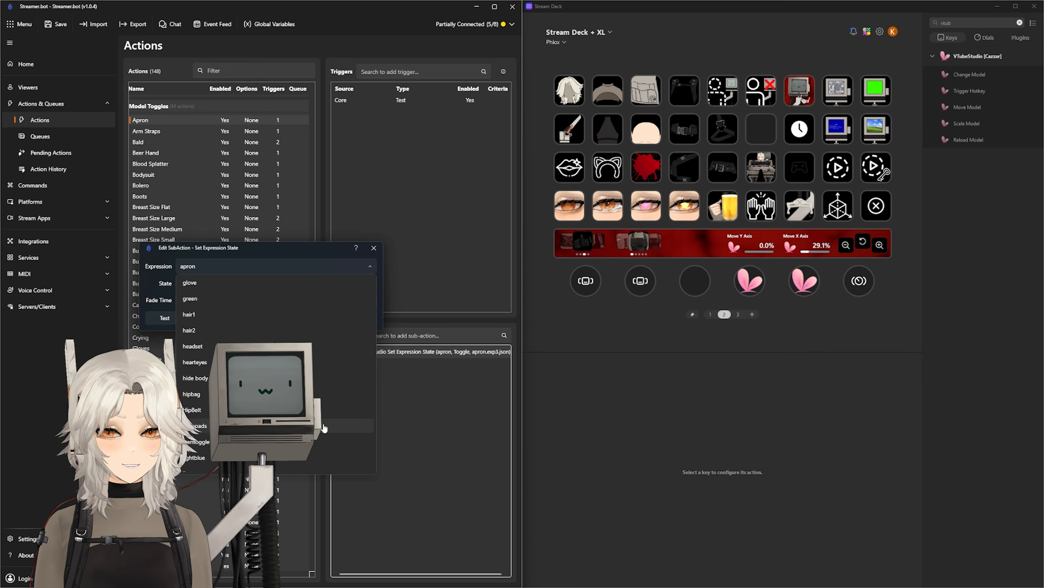
{"action": "scroll", "coordinate": [327, 436], "scroll_direction": "down", "scroll_amount": 5}
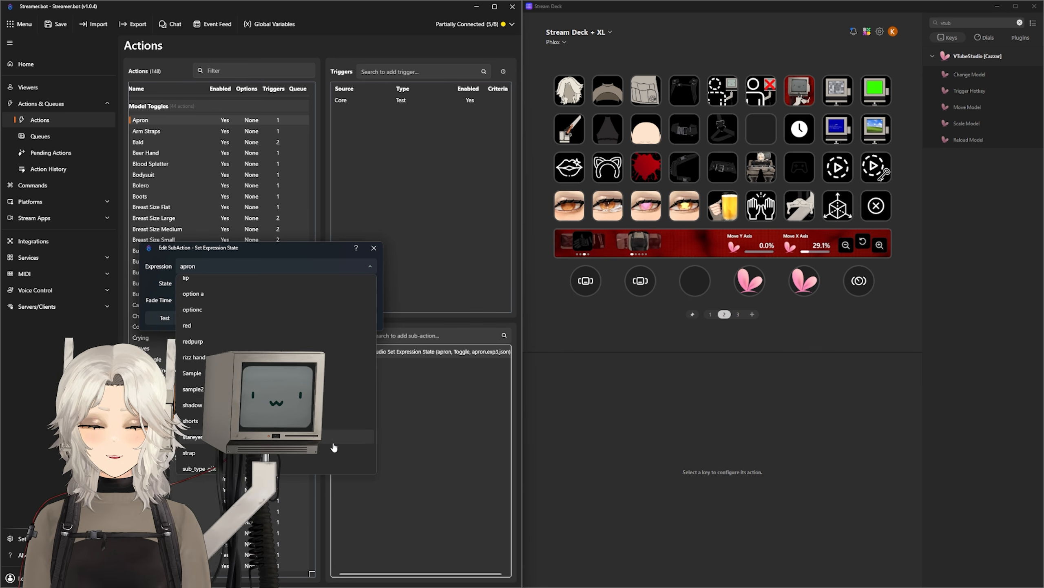
{"action": "scroll", "coordinate": [333, 447], "scroll_direction": "down", "scroll_amount": 3}
{"action": "scroll", "coordinate": [333, 447], "scroll_direction": "down", "scroll_amount": 3}
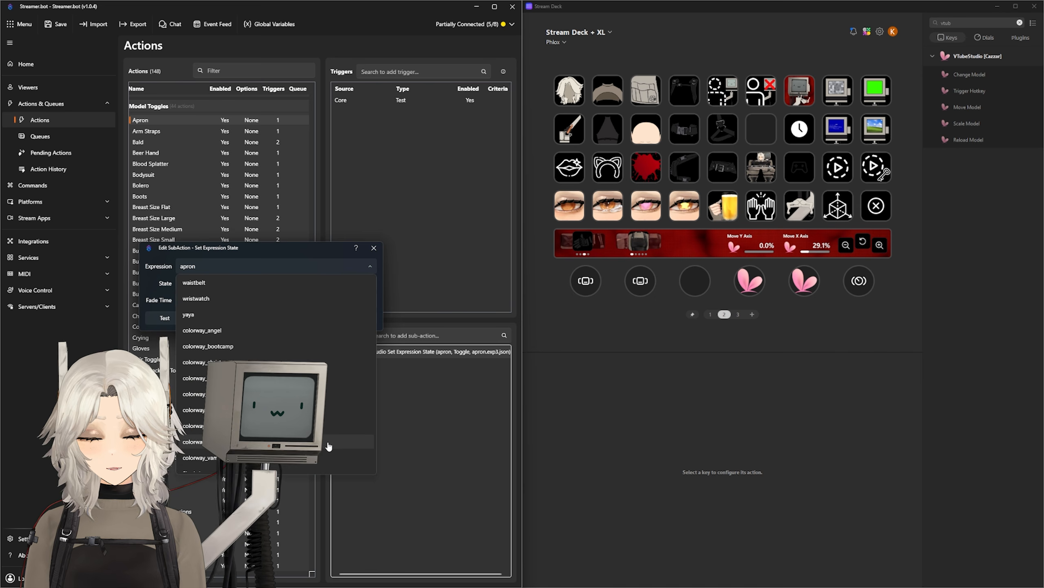
{"action": "scroll", "coordinate": [329, 446], "scroll_direction": "down", "scroll_amount": 2}
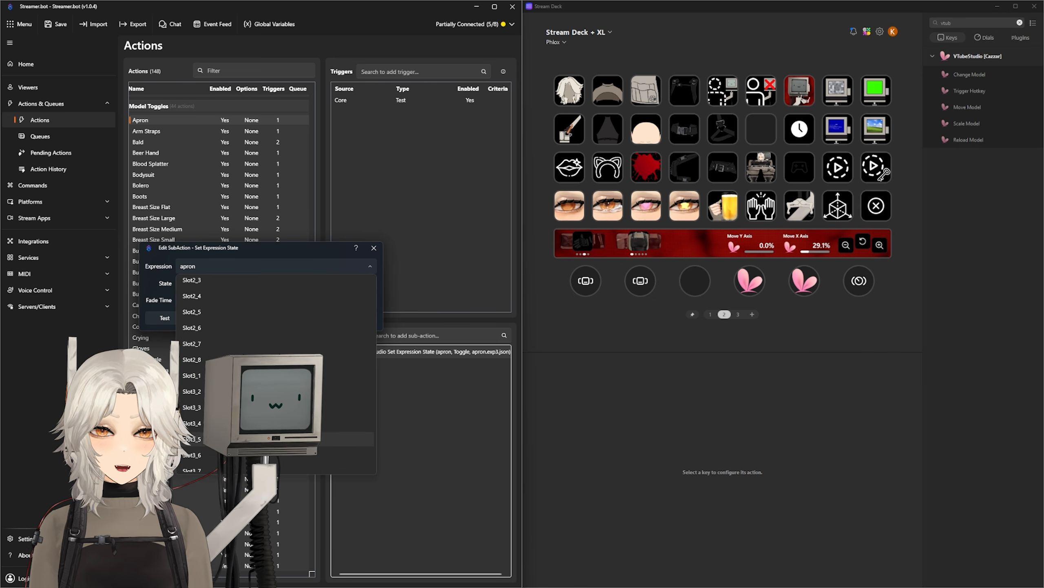
{"action": "left_click", "coordinate": [326, 250]}
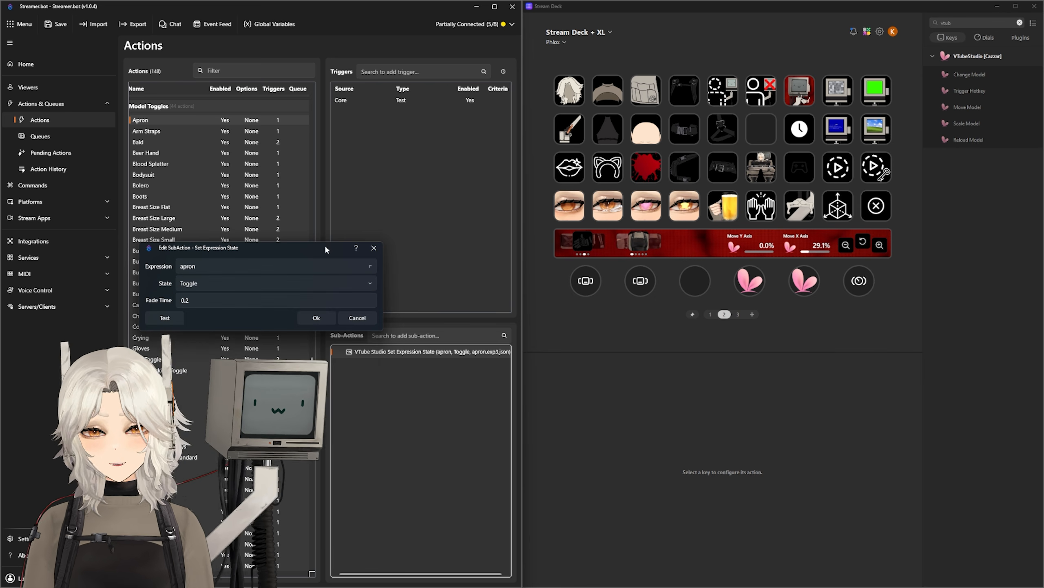
{"action": "left_click", "coordinate": [373, 248]}
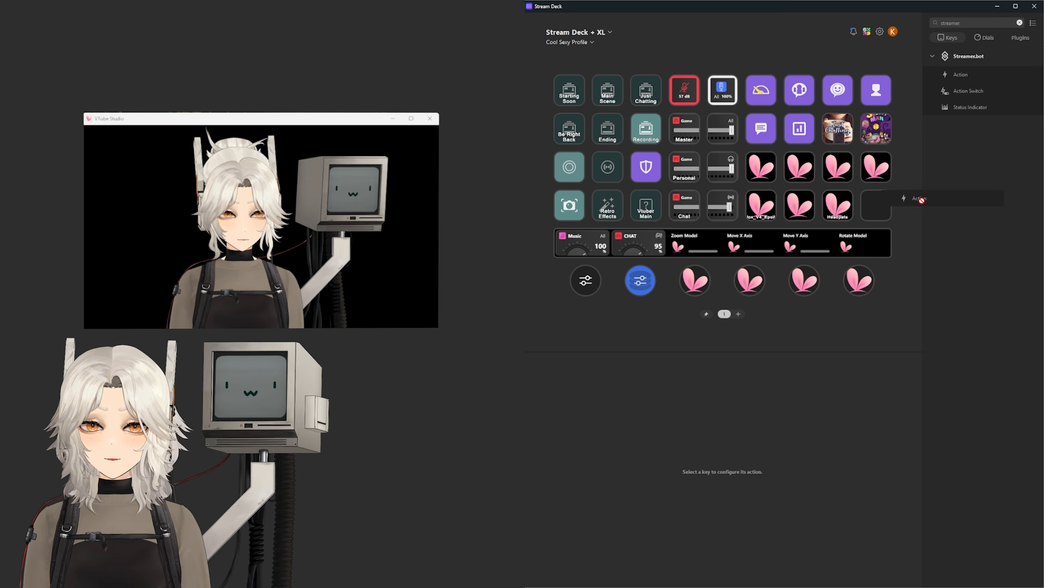
Step: Put a Streamer.bot Action key on the empty row-4 slot, first set to Headset, then to Hair Toggle
{"action": "left_click_drag", "start_coordinate": [881, 205], "coordinate": [878, 212]}
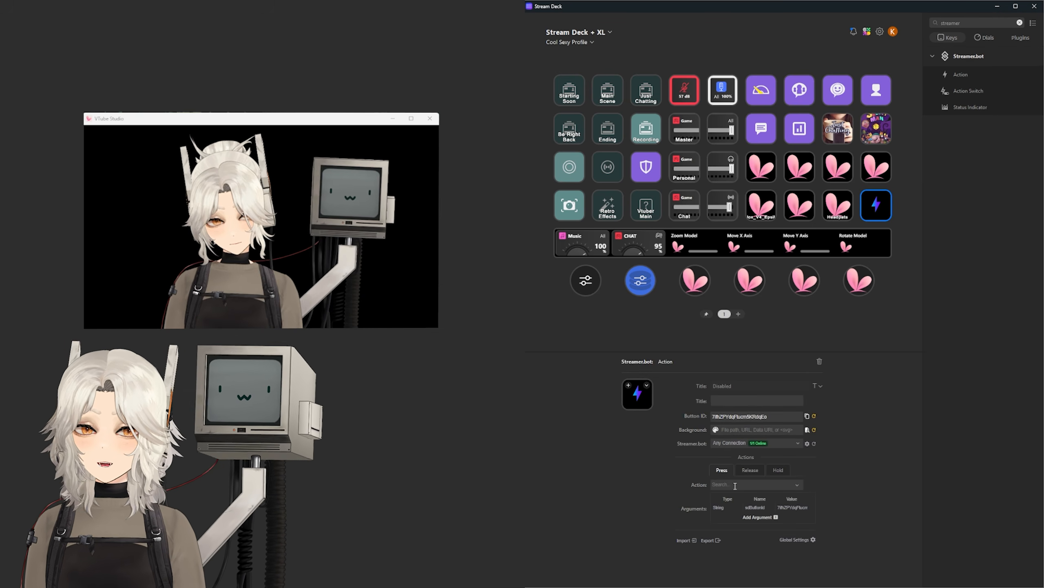
{"action": "type", "text": "heads"}
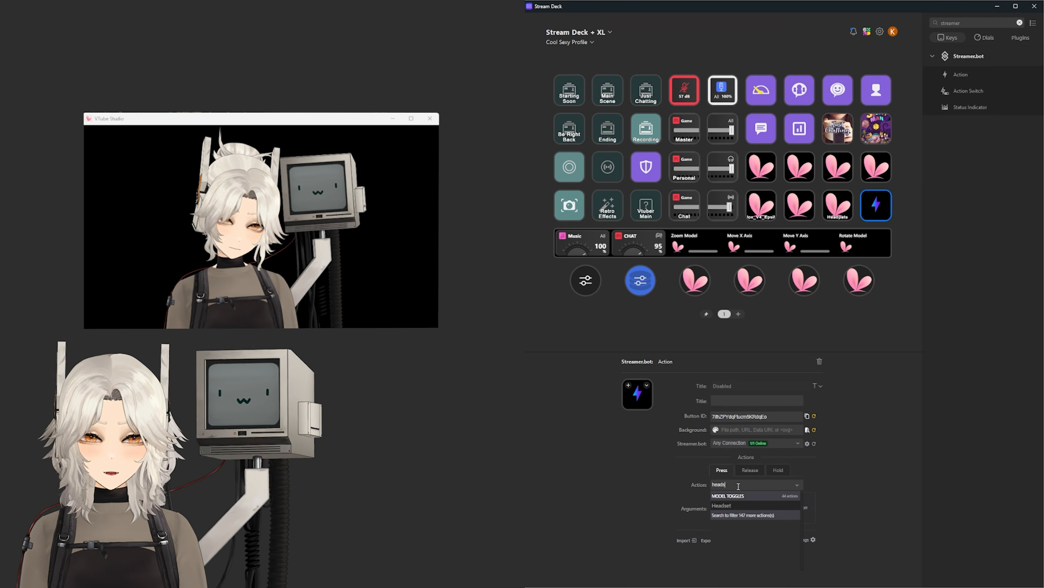
{"action": "left_click", "coordinate": [731, 506]}
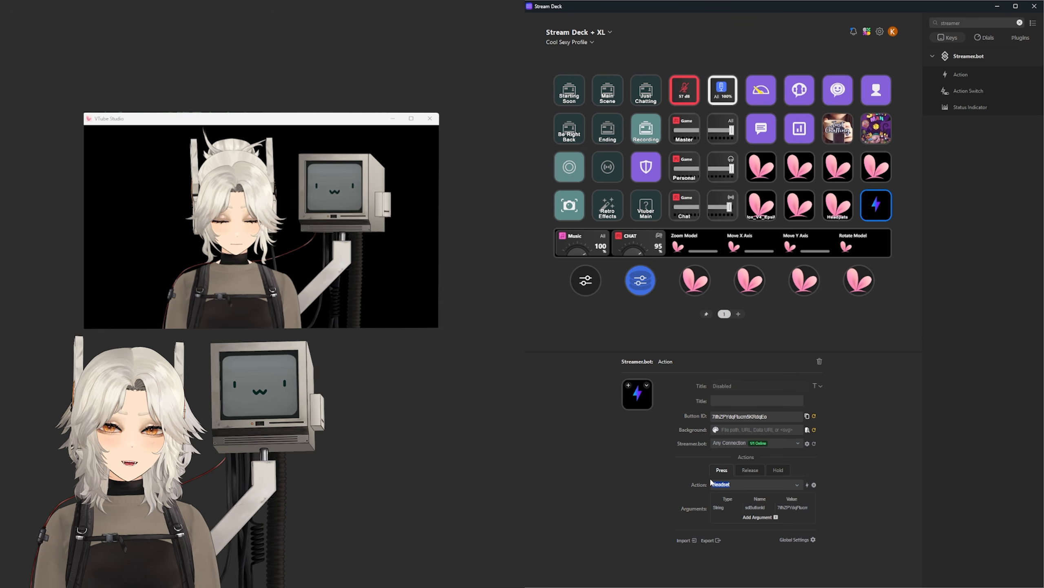
{"action": "type", "text": "hair"}
{"action": "left_click", "coordinate": [725, 505]}
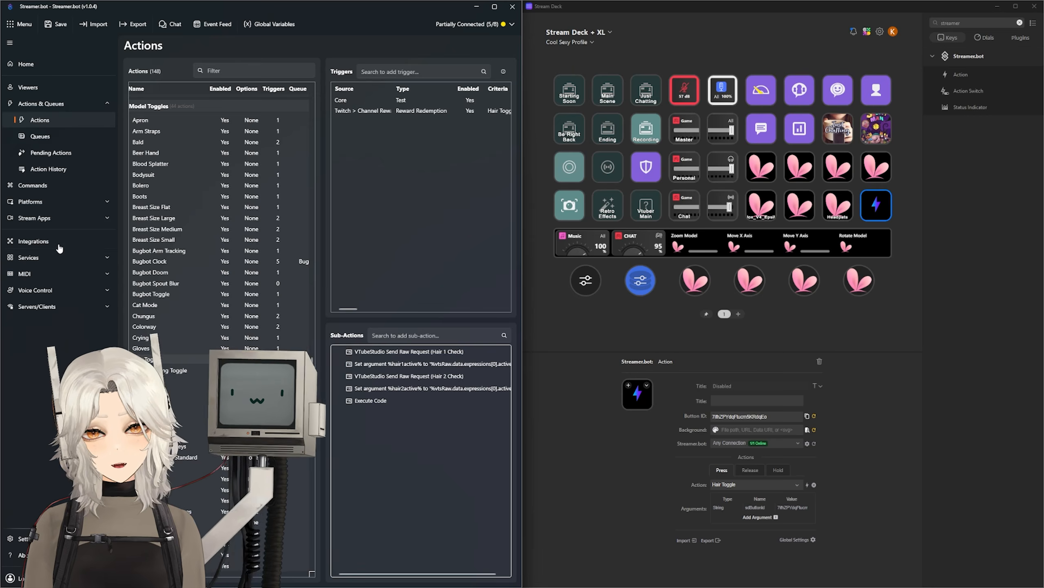
Step: In Streamer.bot's Actions, confirm Pipe Throw's Pipe Toss trigger, then minimize back to Stream Deck
{"action": "left_click", "coordinate": [59, 242]}
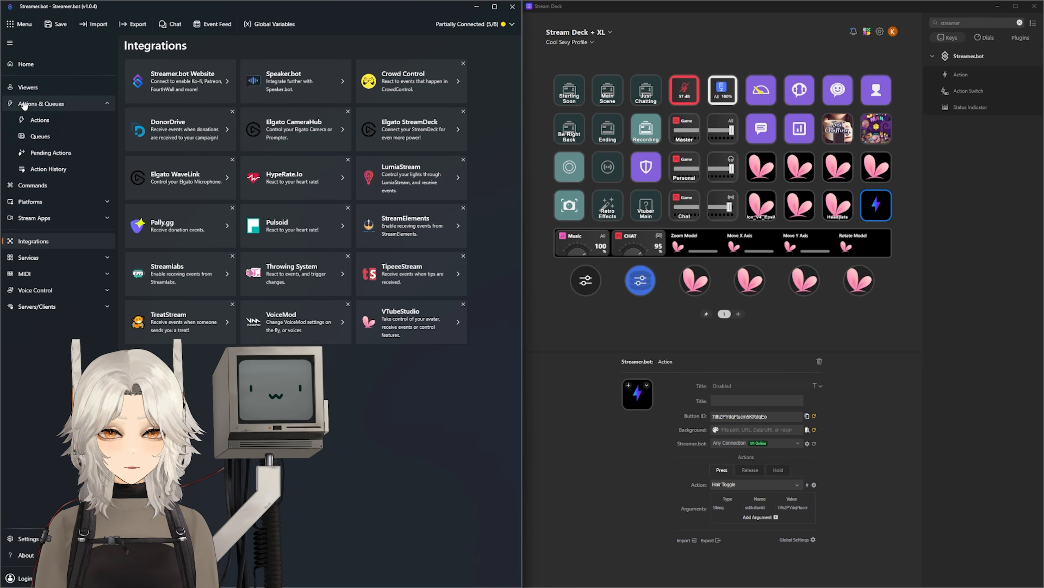
{"action": "left_click", "coordinate": [40, 120]}
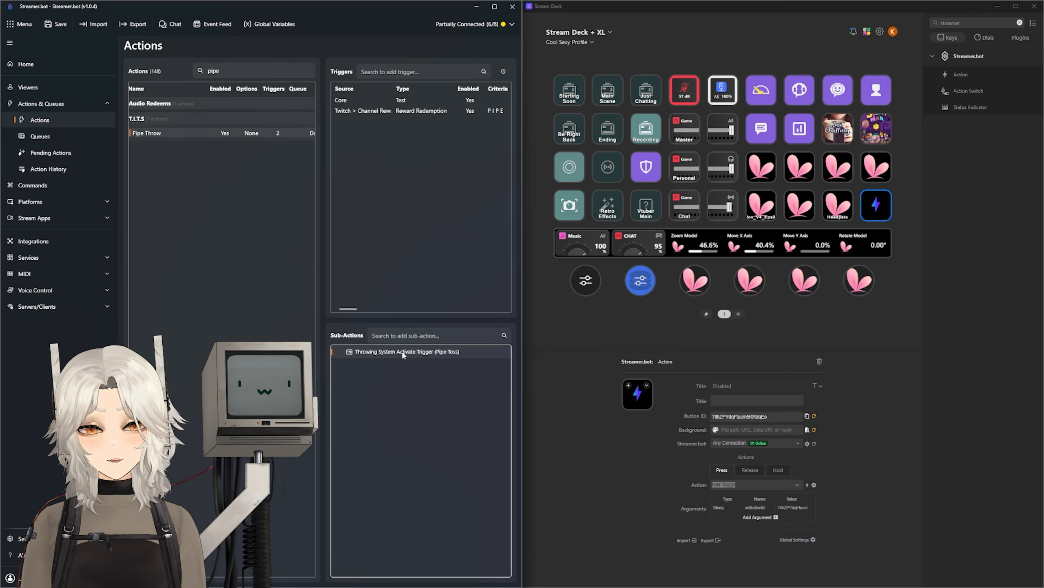
{"action": "double_click", "coordinate": [402, 350]}
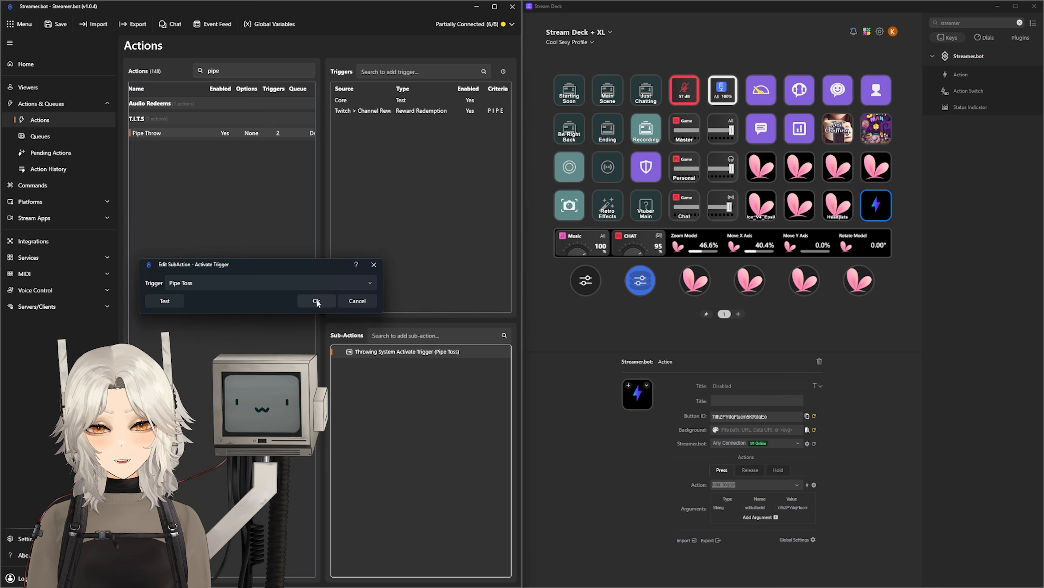
{"action": "left_click", "coordinate": [316, 302]}
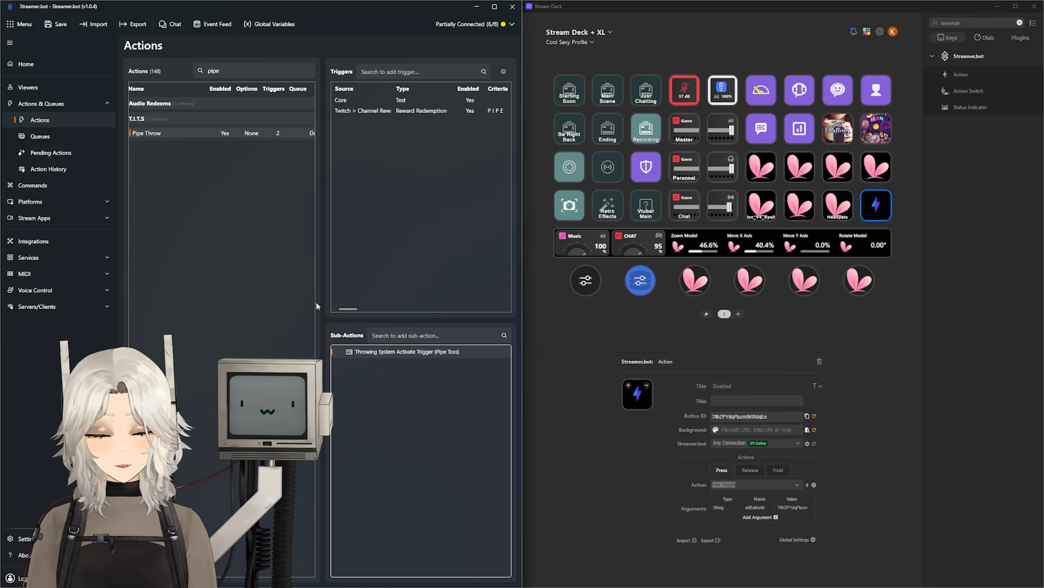
{"action": "left_click", "coordinate": [476, 6]}
{"action": "left_click", "coordinate": [744, 485]}
Step: Search 'p' in the Streamer.bot key's Action list and select Pipe Throw
{"action": "type", "text": "pipe"}
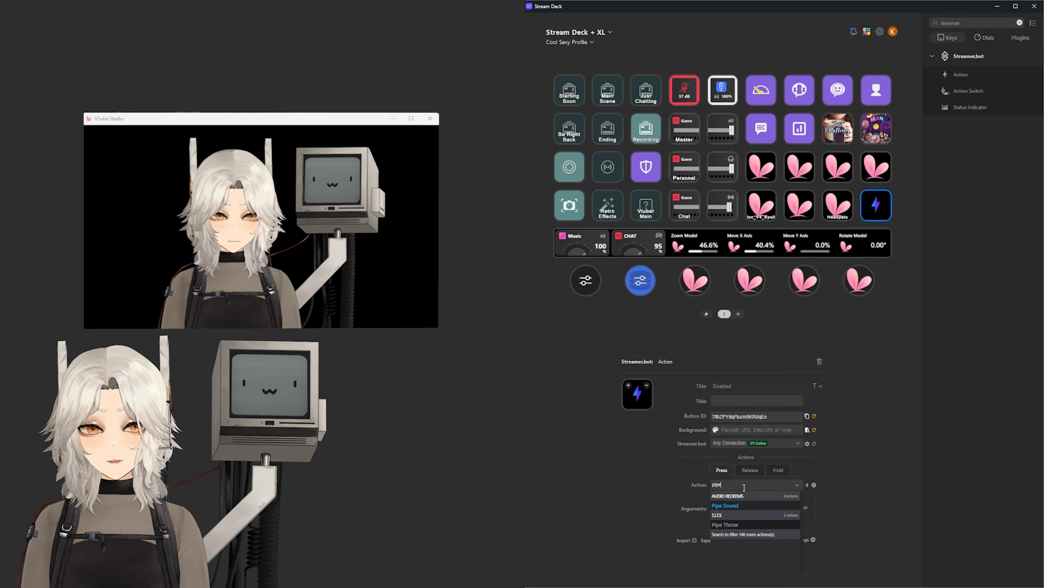
{"action": "left_click", "coordinate": [746, 522]}
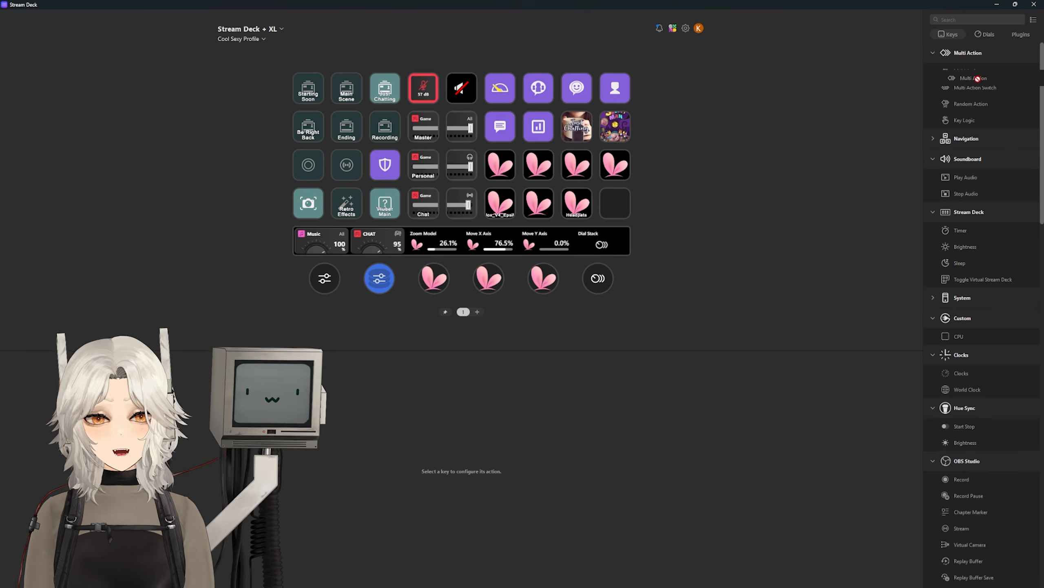
Step: Add a Multi Action on the bottom-right key containing an OBS Studio scene switch and a delay
{"action": "left_click_drag", "start_coordinate": [969, 68], "coordinate": [800, 163]}
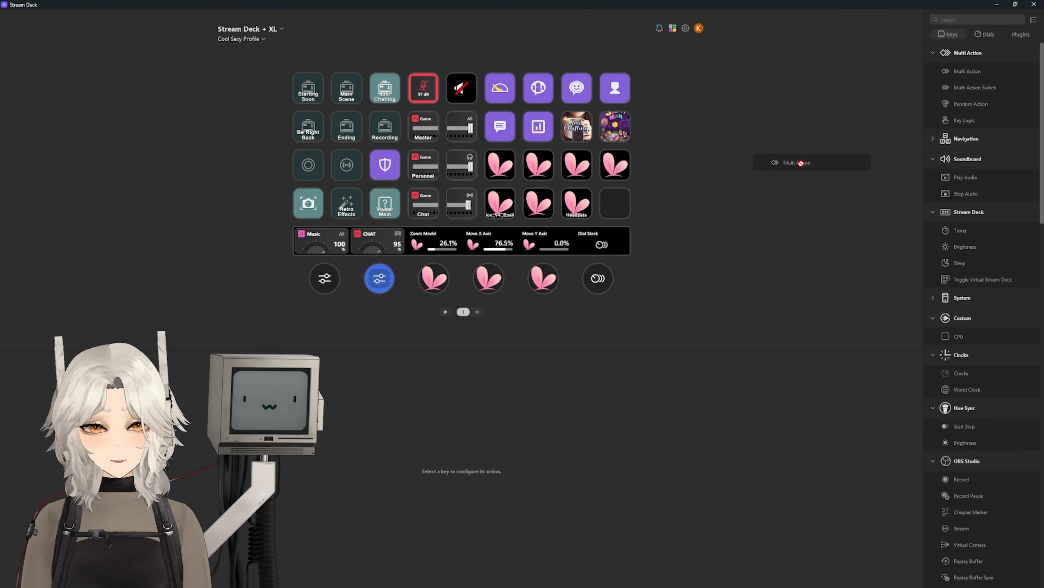
{"action": "left_click_drag", "start_coordinate": [617, 209], "coordinate": [617, 209]}
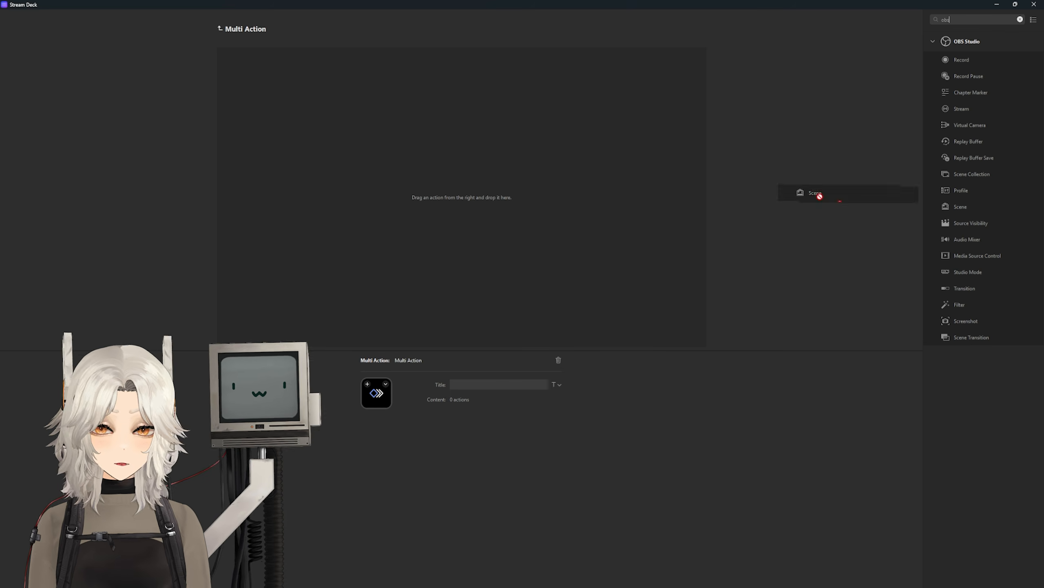
{"action": "left_click_drag", "start_coordinate": [819, 196], "coordinate": [368, 133]}
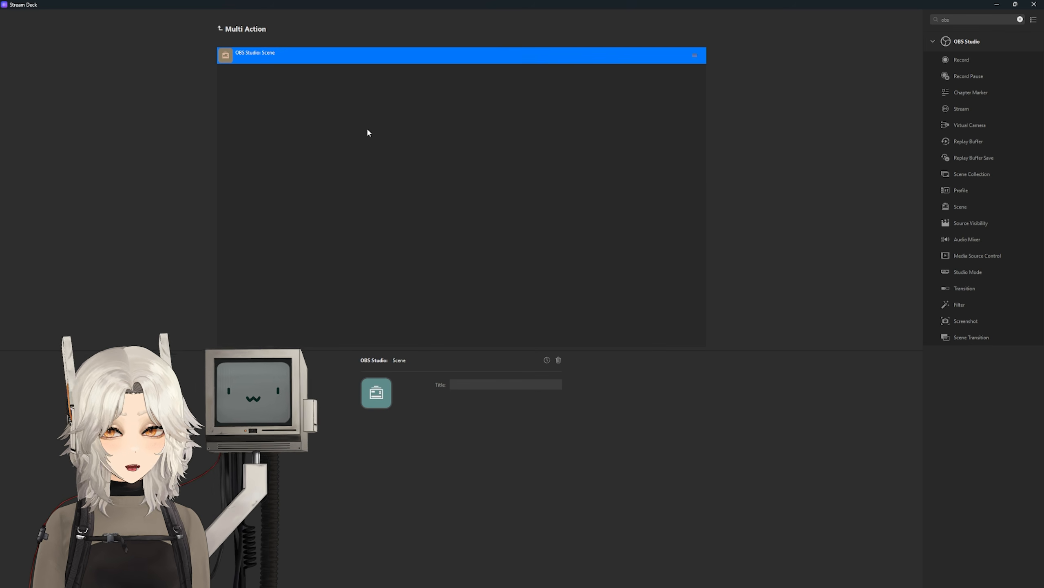
{"action": "left_click", "coordinate": [488, 375]}
{"action": "left_click", "coordinate": [522, 410]}
{"action": "left_click_drag", "start_coordinate": [960, 59], "coordinate": [382, 99]}
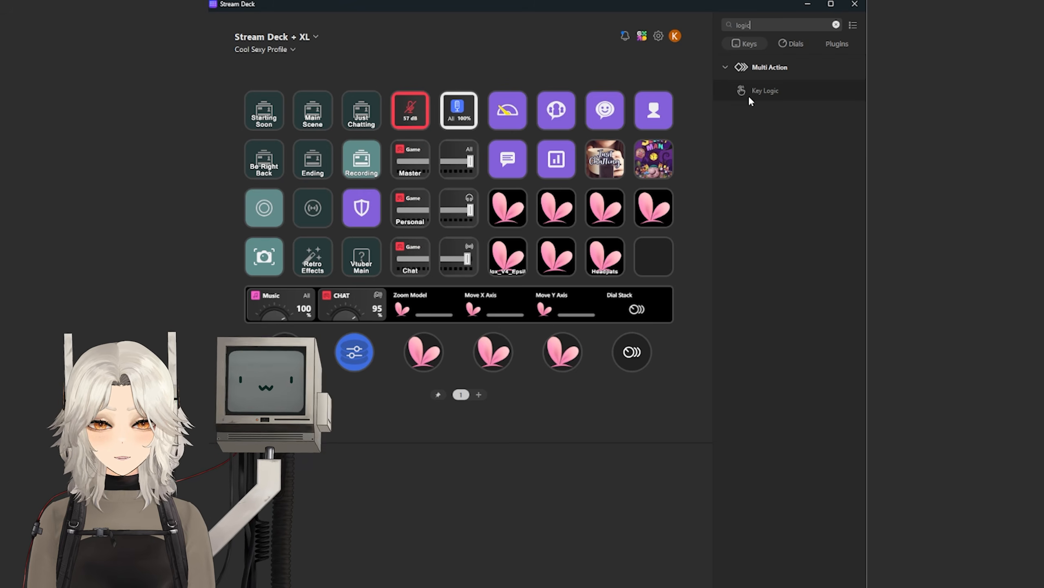
Step: Add a Key Logic key and select its Single Press and Hold slots for assigning actions
{"action": "left_click_drag", "start_coordinate": [748, 95], "coordinate": [652, 253]}
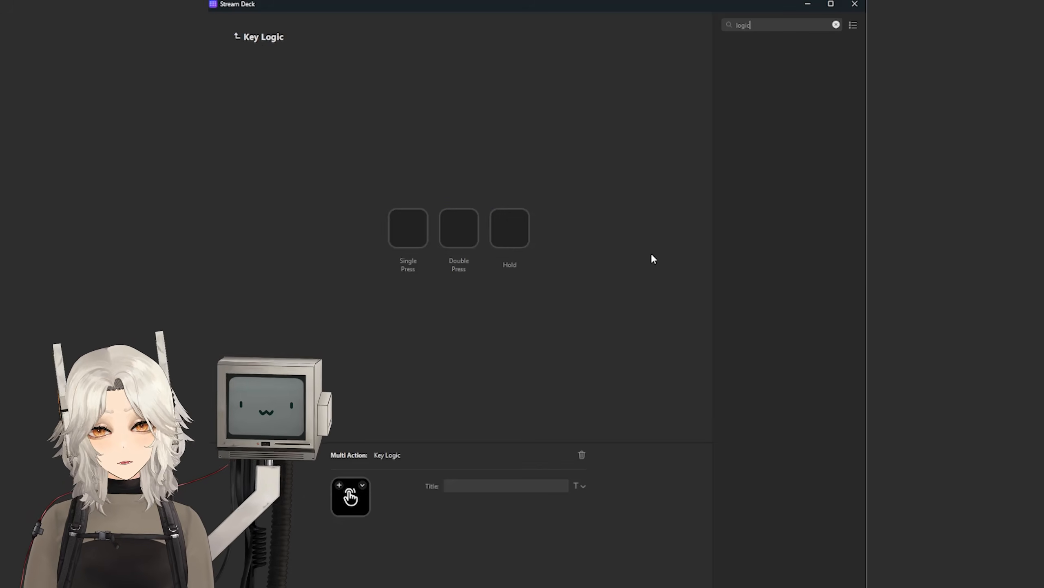
{"action": "left_click", "coordinate": [397, 238]}
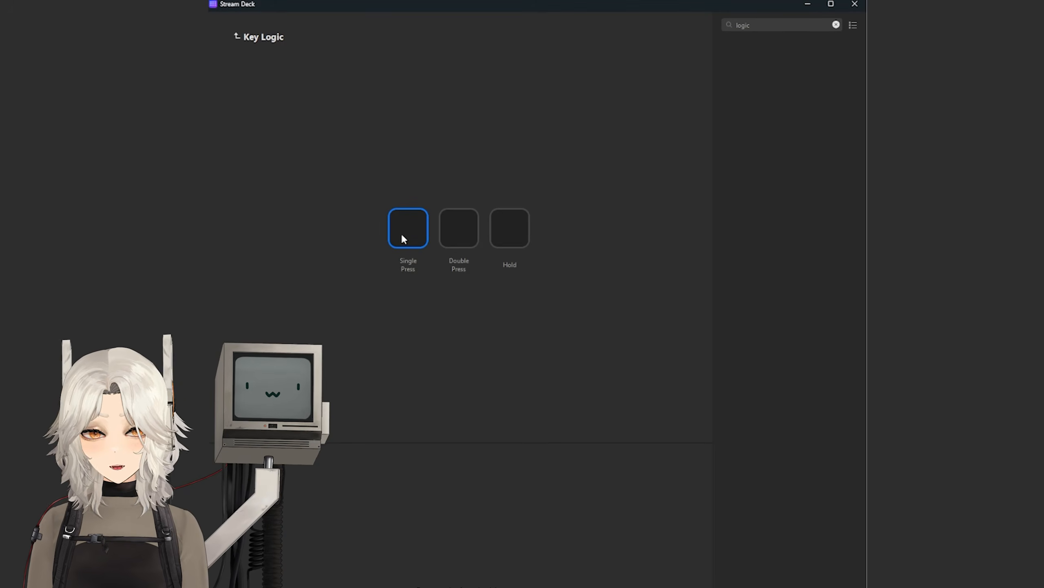
{"action": "left_click", "coordinate": [836, 25]}
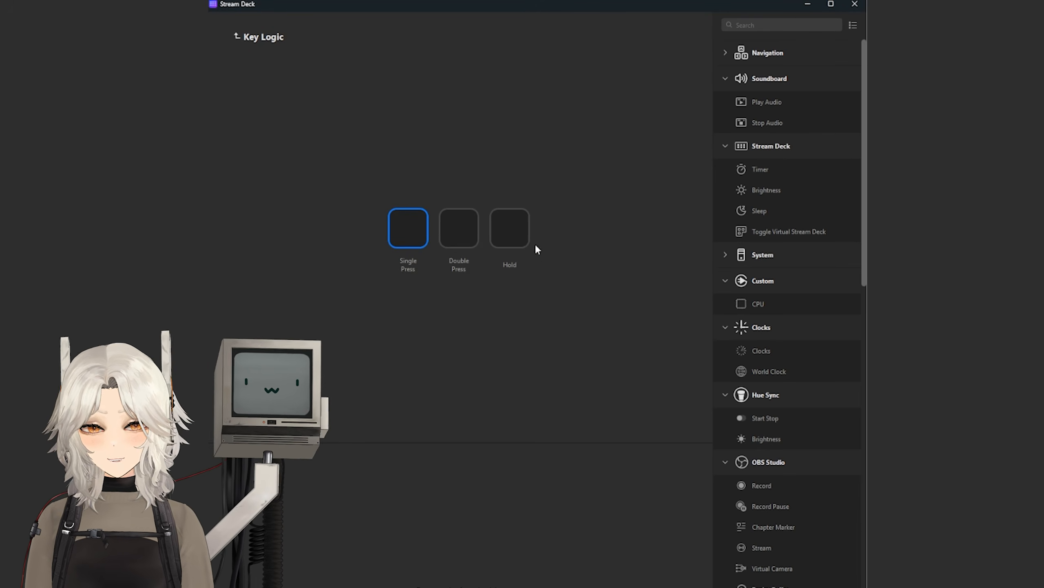
{"action": "left_click", "coordinate": [518, 234]}
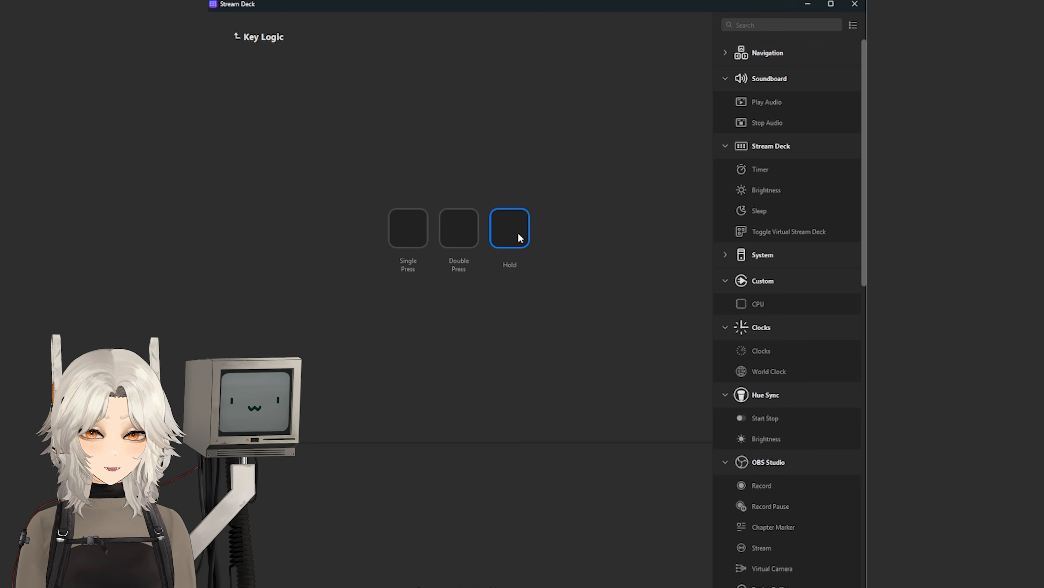